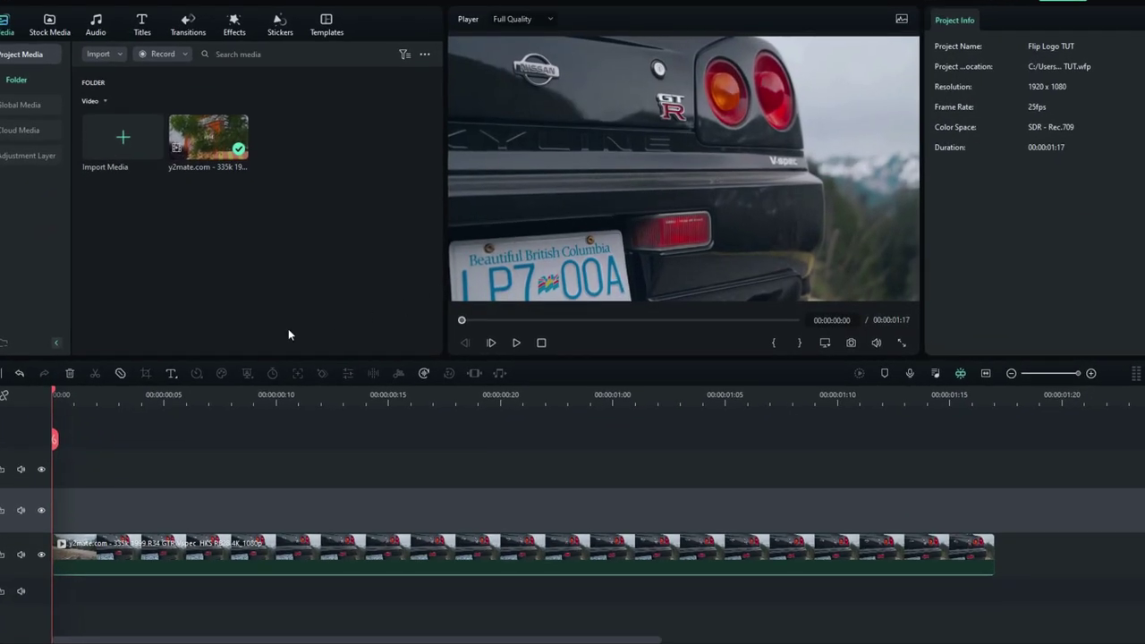
- Copy the car clip and paste a duplicate onto the track above
{"action": "mouse_move", "coordinate": [54, 394]}
{"action": "left_mouse_down"}
{"action": "mouse_move", "coordinate": [755, 406]}
{"action": "mouse_move", "coordinate": [57, 409]}
{"action": "left_mouse_up"}
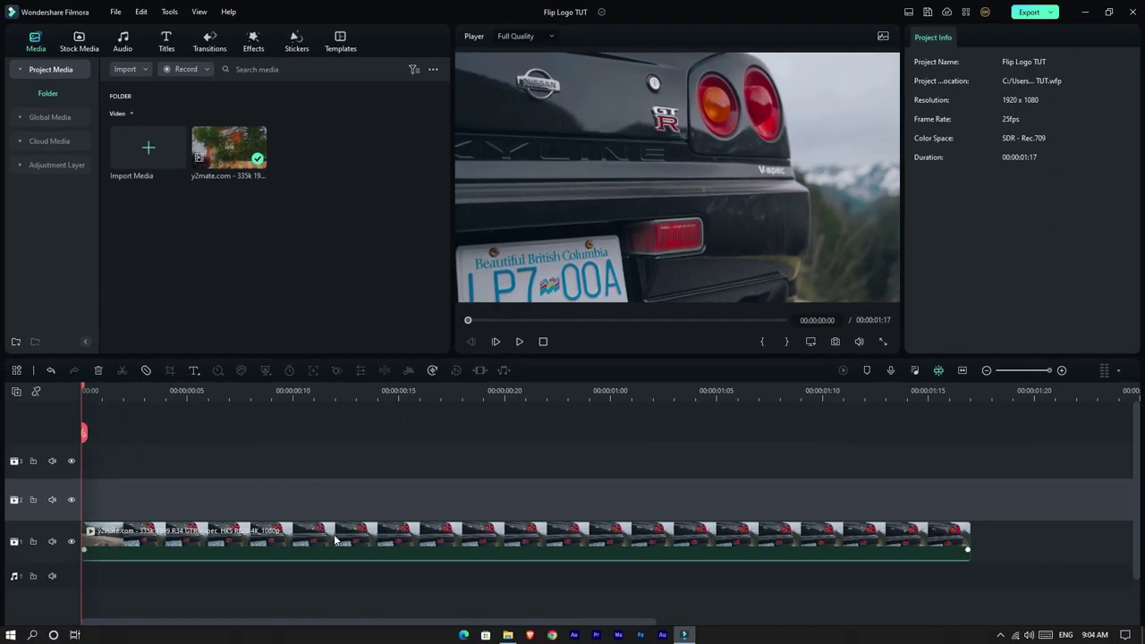
{"action": "left_click", "coordinate": [336, 540]}
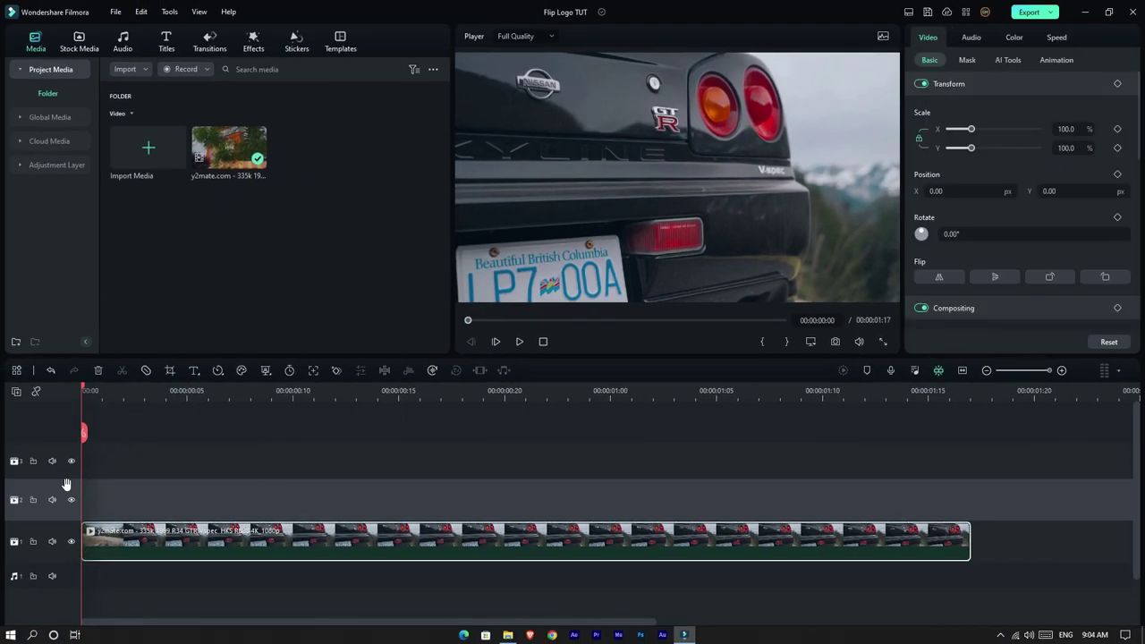
{"action": "key", "text": "ctrl+c"}
{"action": "key", "text": "ctrl+v"}
- Hide the original bottom track and preview the frames around 00:00:00:07
{"action": "left_click", "coordinate": [229, 392]}
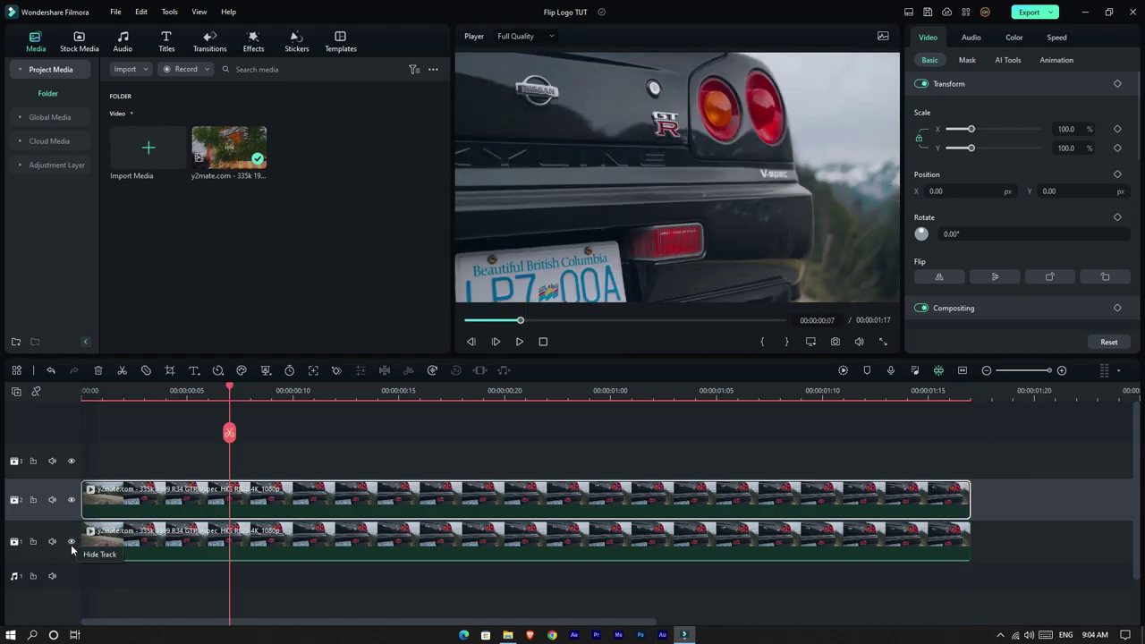
{"action": "left_click", "coordinate": [71, 542]}
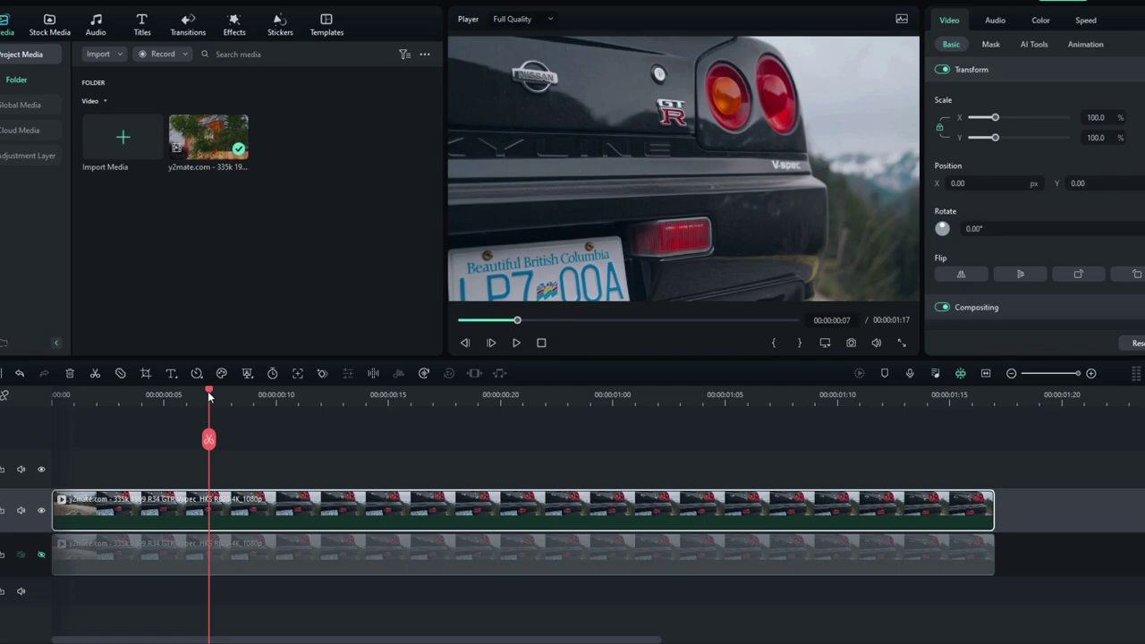
{"action": "mouse_move", "coordinate": [223, 394]}
{"action": "left_mouse_down"}
{"action": "mouse_move", "coordinate": [592, 396]}
{"action": "mouse_move", "coordinate": [230, 400]}
{"action": "left_mouse_up"}
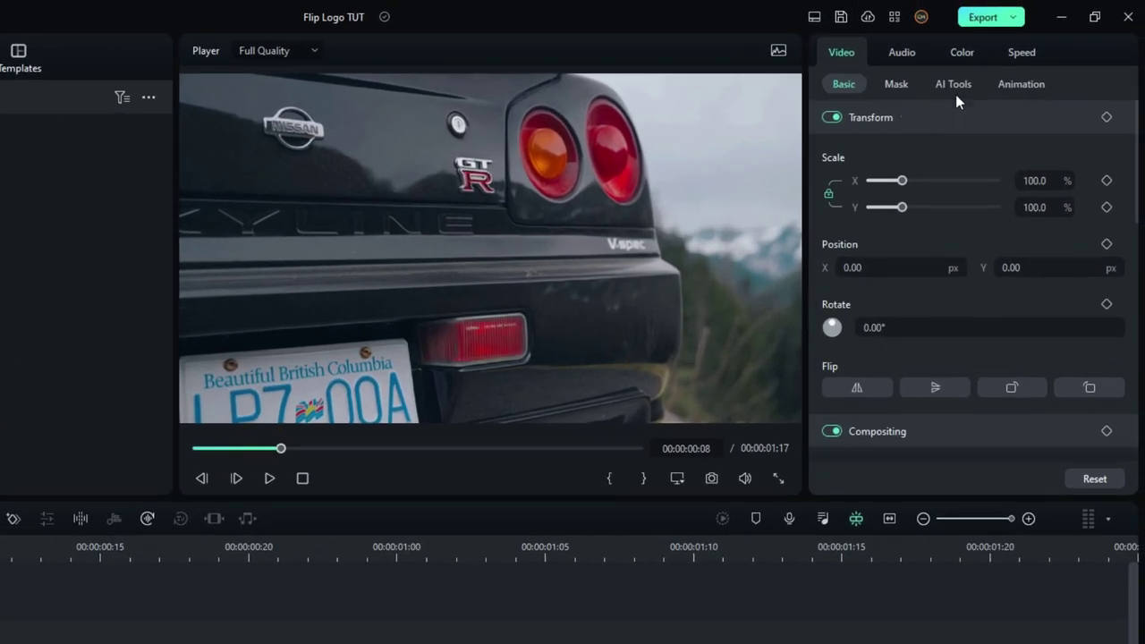
- Turn on Smart Cutout for the top clip and open its editor full screen with a smaller brush
{"action": "left_click", "coordinate": [1034, 44]}
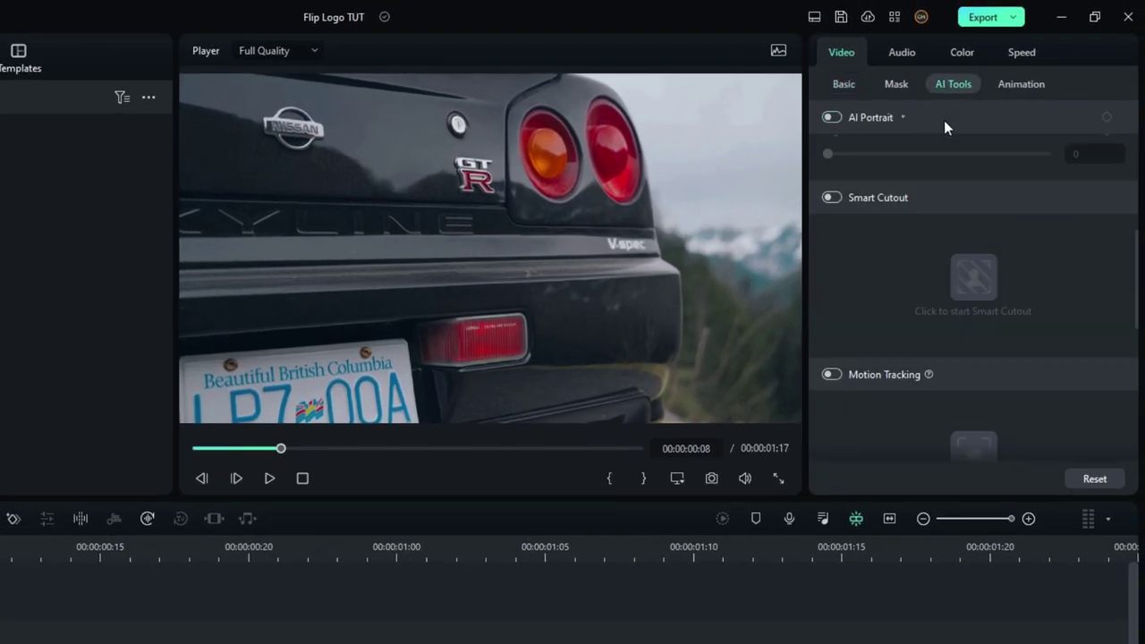
{"action": "left_click", "coordinate": [841, 197]}
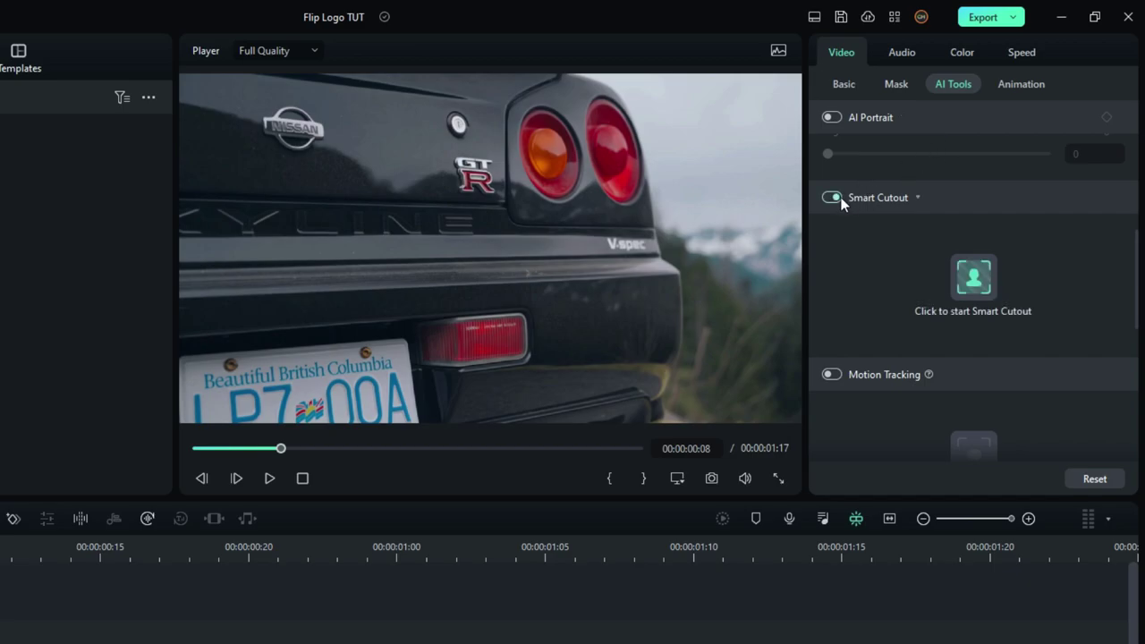
{"action": "left_click", "coordinate": [977, 278]}
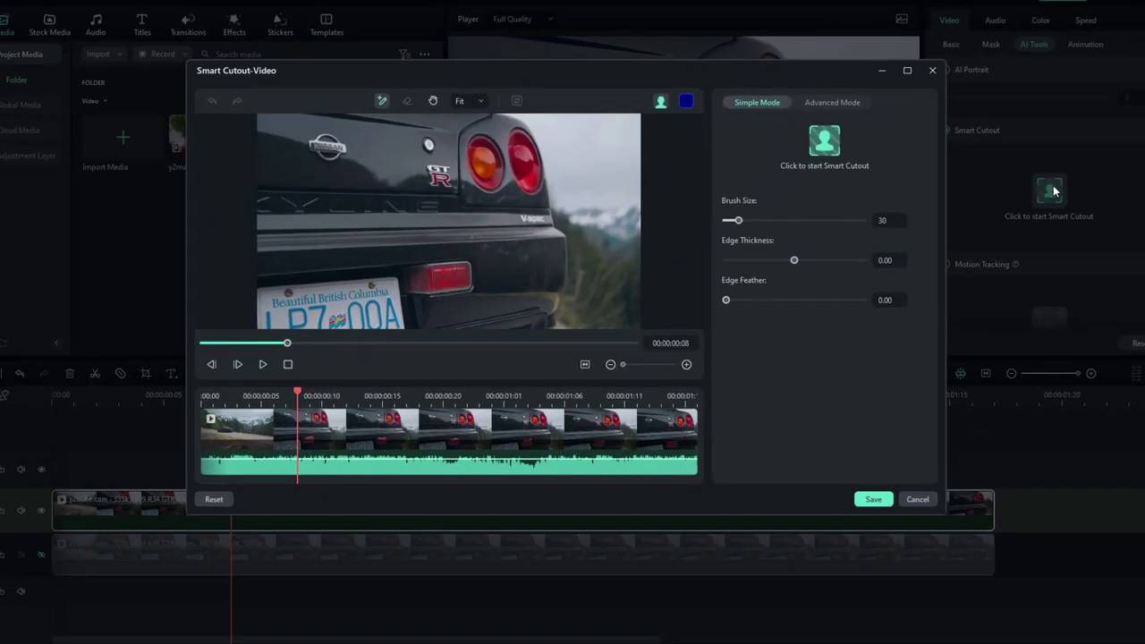
{"action": "left_click", "coordinate": [906, 72]}
{"action": "scroll", "coordinate": [438, 96], "scroll_direction": "up", "scroll_amount": 5}
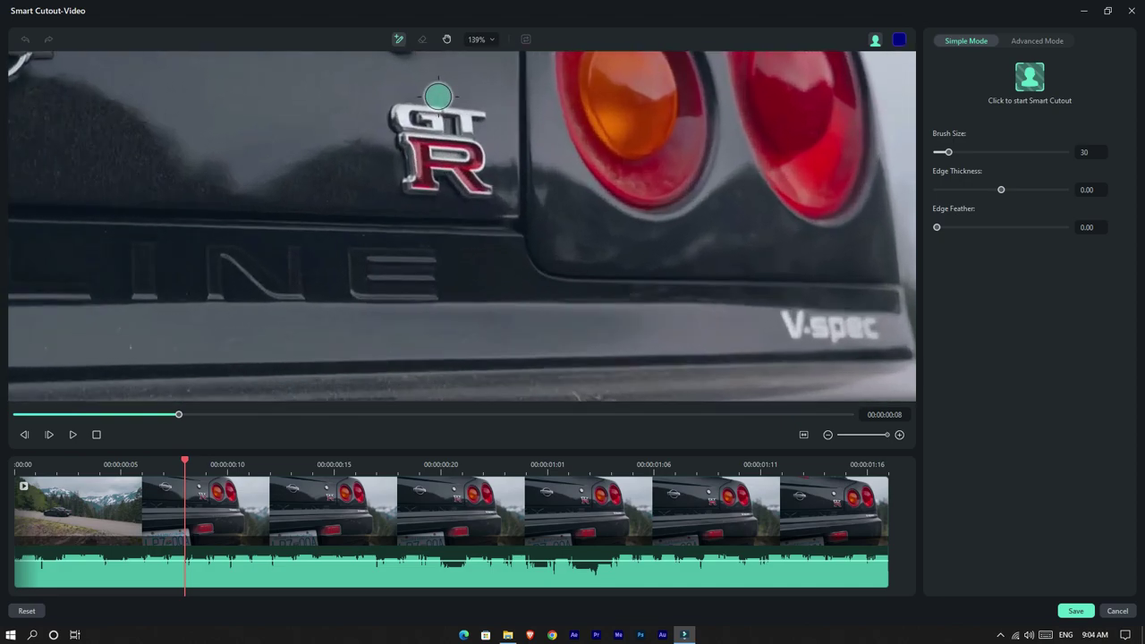
{"action": "scroll", "coordinate": [438, 96], "scroll_direction": "up", "scroll_amount": 2}
{"action": "key", "text": "bracketleft"}
{"action": "key", "text": "bracketleft"}
{"action": "key", "text": "bracketleft"}
{"action": "key", "text": "bracketleft"}
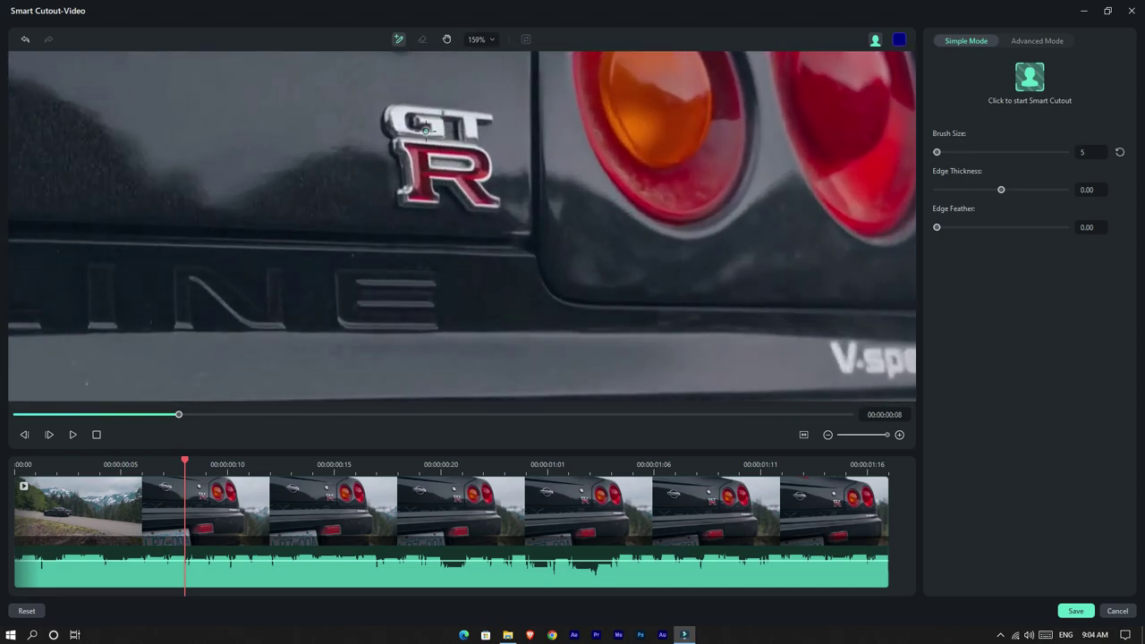
- Brush over the GT-R badge, with edge thickness 3.70 and feather 2.87
{"action": "left_click_drag", "start_coordinate": [481, 178], "coordinate": [474, 130]}
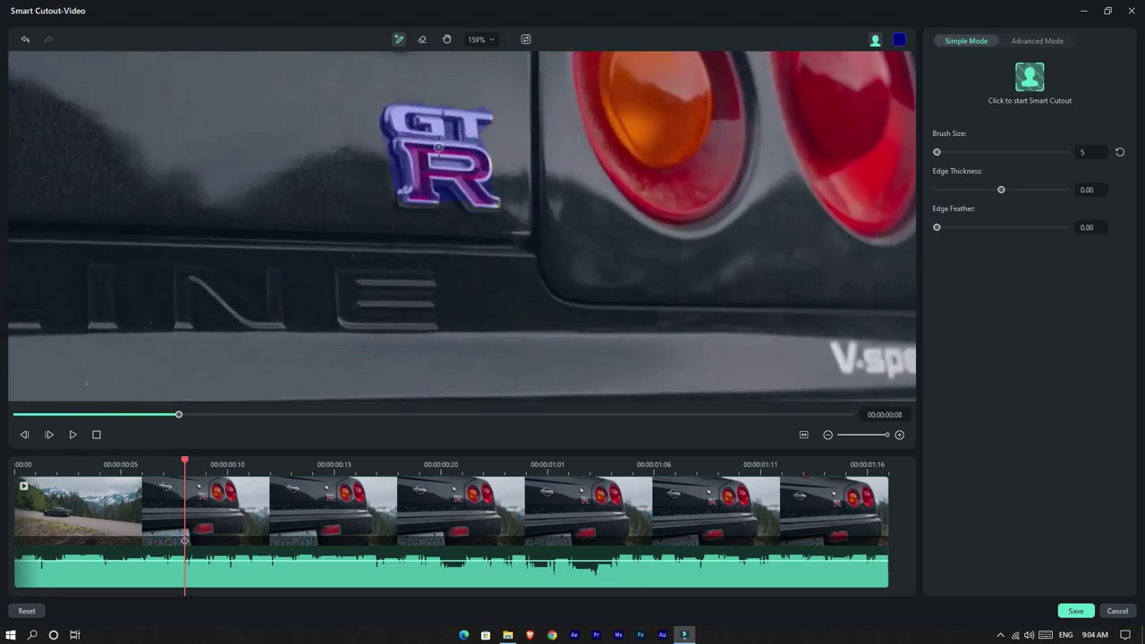
{"action": "left_click", "coordinate": [422, 38]}
{"action": "left_click", "coordinate": [1002, 190]}
{"action": "left_click", "coordinate": [955, 228]}
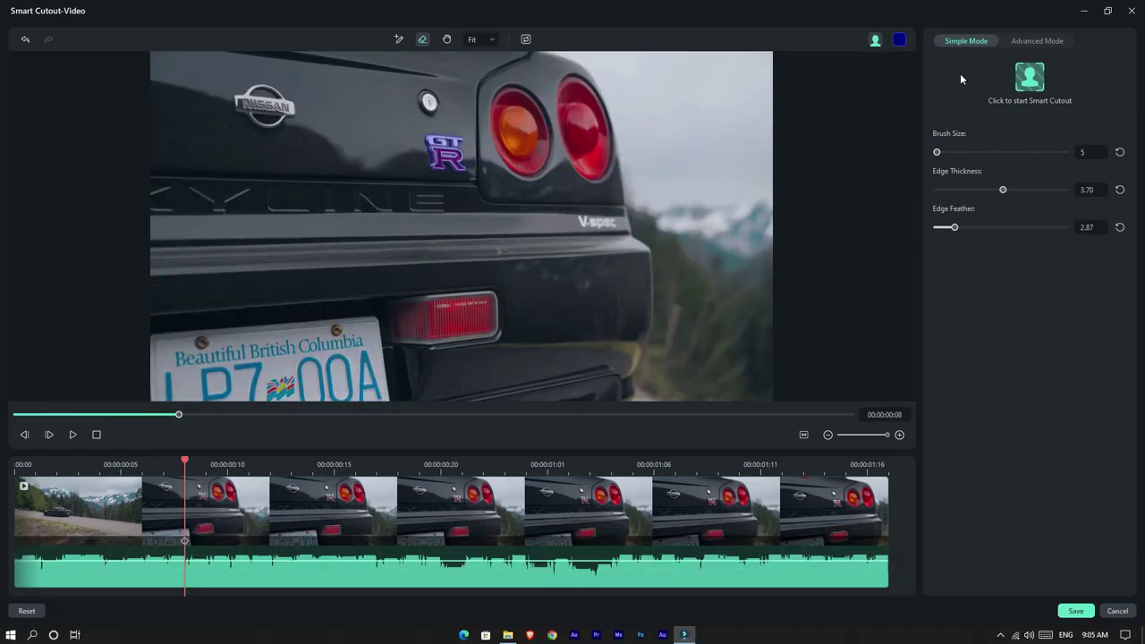
- Track the badge cutout through the clip, play it back, and save
{"action": "left_click", "coordinate": [1030, 78]}
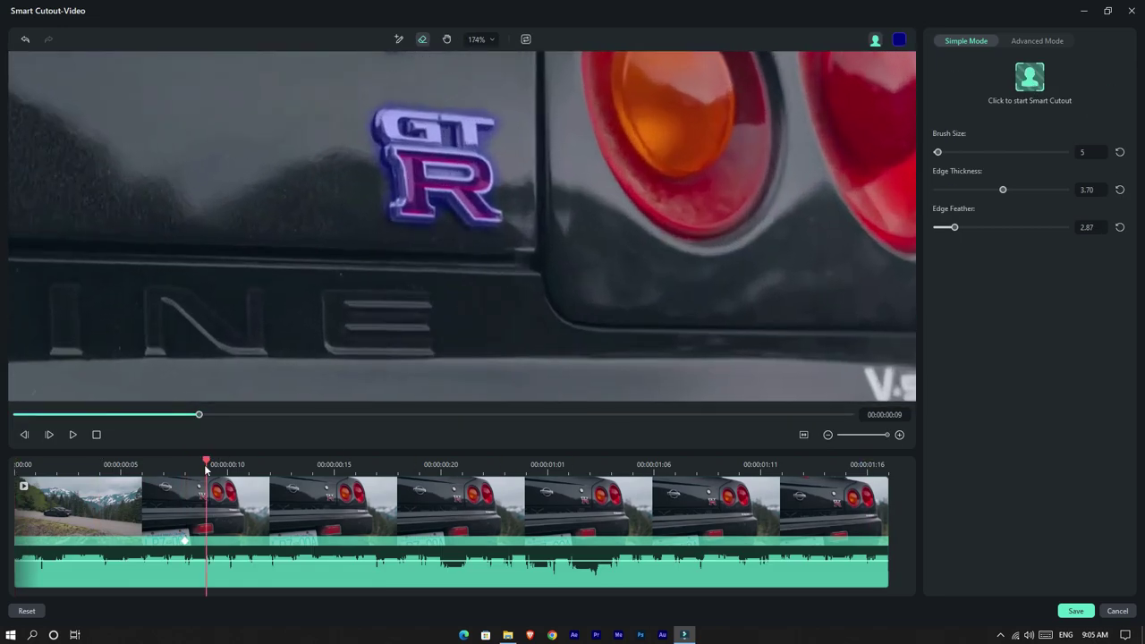
{"action": "left_click", "coordinate": [801, 501]}
{"action": "key", "text": "space"}
{"action": "left_click", "coordinate": [1076, 611]}
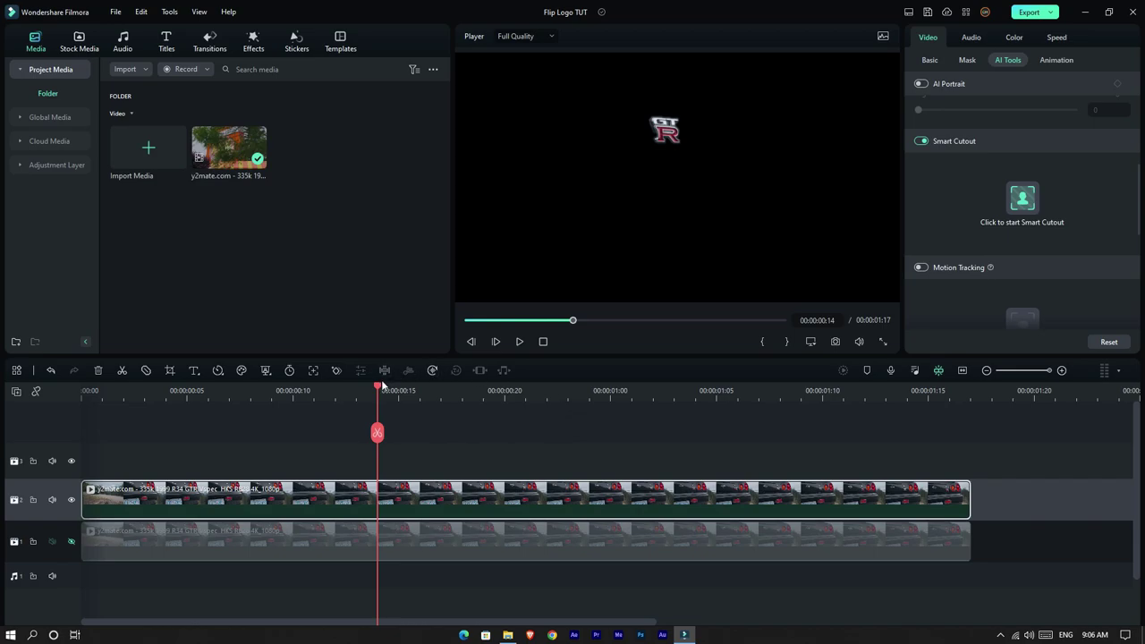
- Split the video and audio clips together at 00:00:00:09
{"action": "left_click_drag", "start_coordinate": [380, 386], "coordinate": [284, 447]}
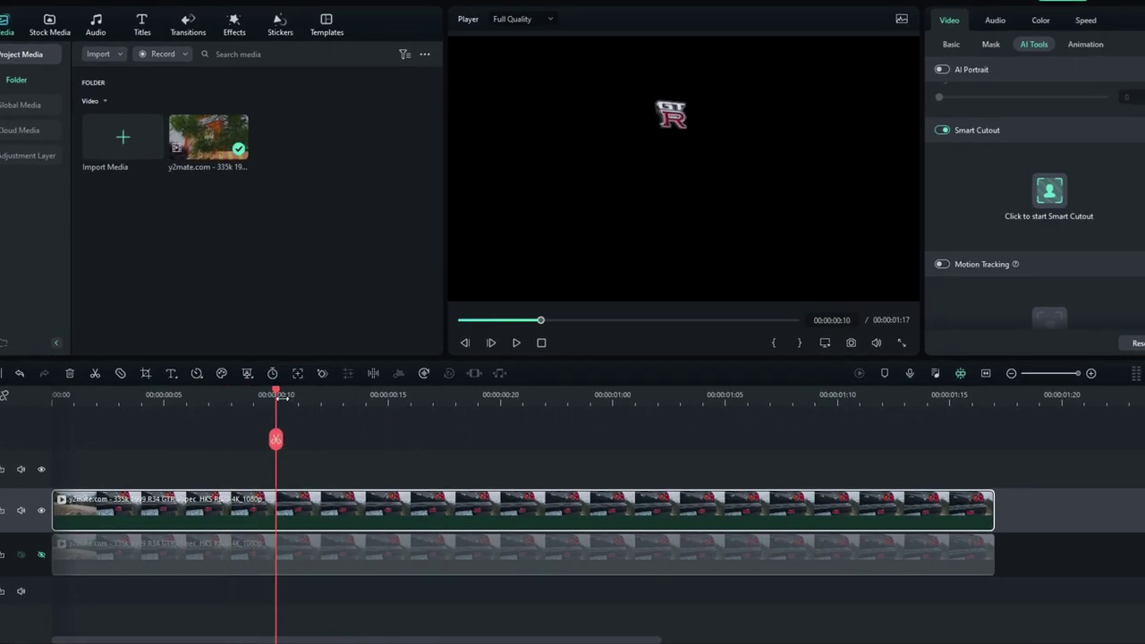
{"action": "left_click_drag", "start_coordinate": [280, 398], "coordinate": [250, 420]}
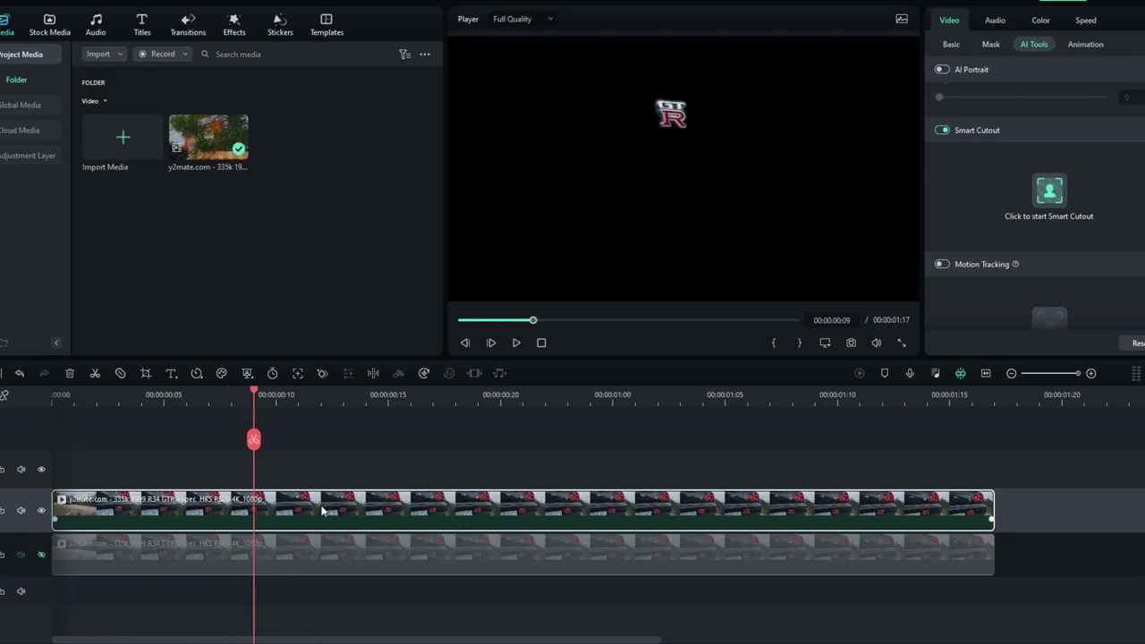
{"action": "left_click_drag", "start_coordinate": [318, 458], "coordinate": [379, 596]}
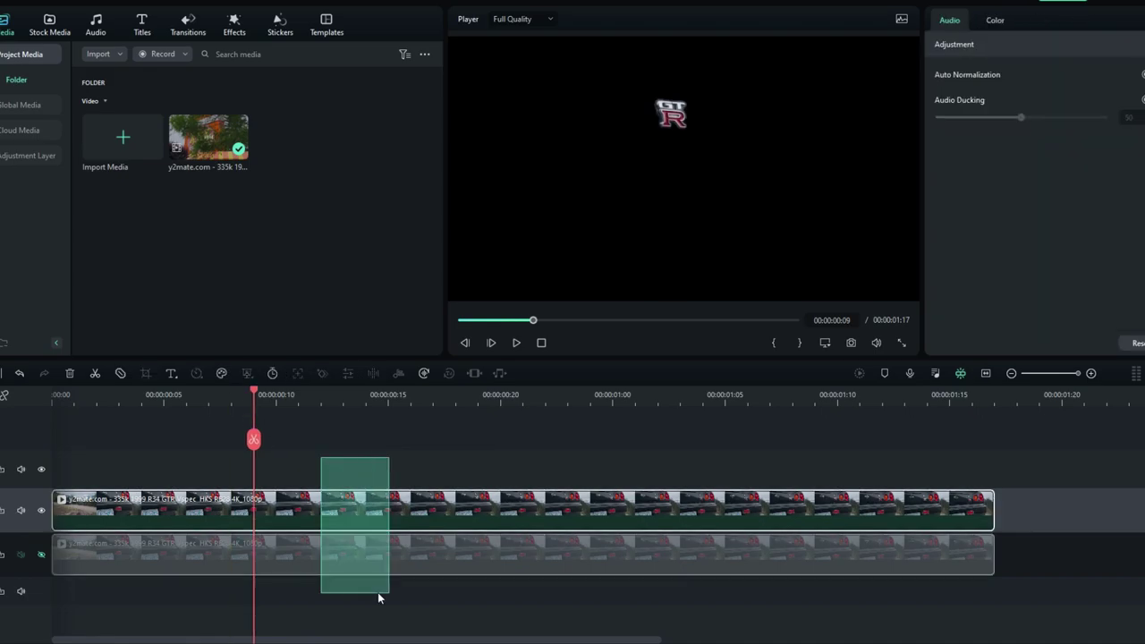
{"action": "left_click", "coordinate": [253, 439]}
- Split at 00:00:01:07 and delete the pieces outside 00:00:00:09–00:00:01:07
{"action": "left_click_drag", "start_coordinate": [268, 406], "coordinate": [767, 472]}
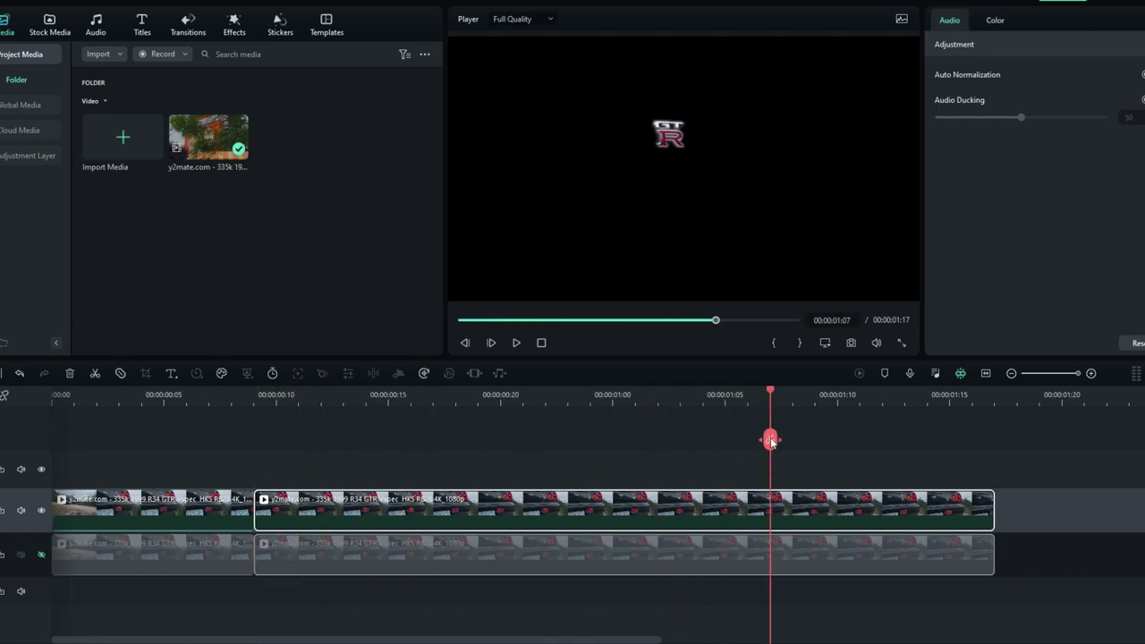
{"action": "left_click", "coordinate": [771, 440]}
{"action": "left_click", "coordinate": [818, 516]}
{"action": "key", "text": "Delete"}
{"action": "left_click", "coordinate": [251, 517]}
{"action": "key", "text": "Delete"}
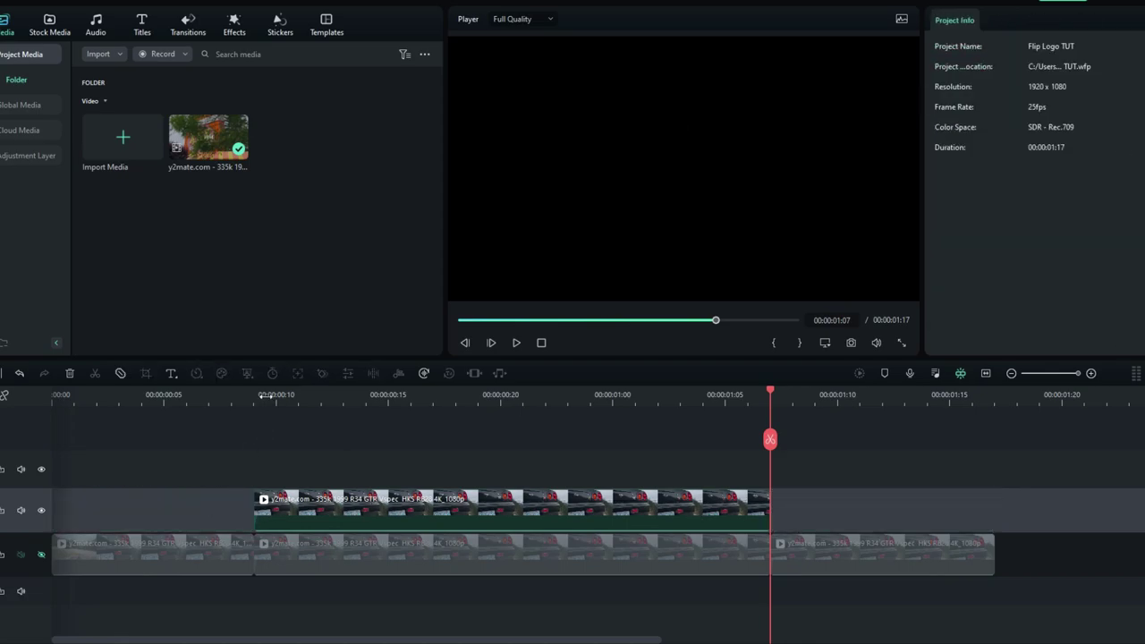
{"action": "left_click", "coordinate": [254, 418]}
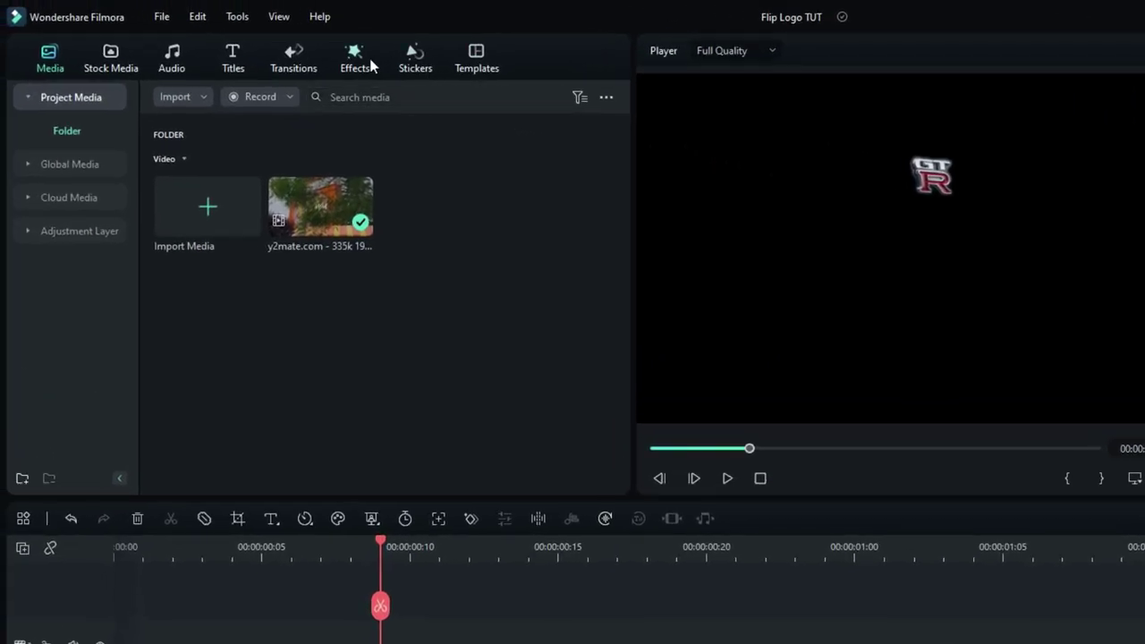
- Search the downloaded effects for 'camera' and place Camera Template Overlay on the top track
{"action": "left_click", "coordinate": [370, 63]}
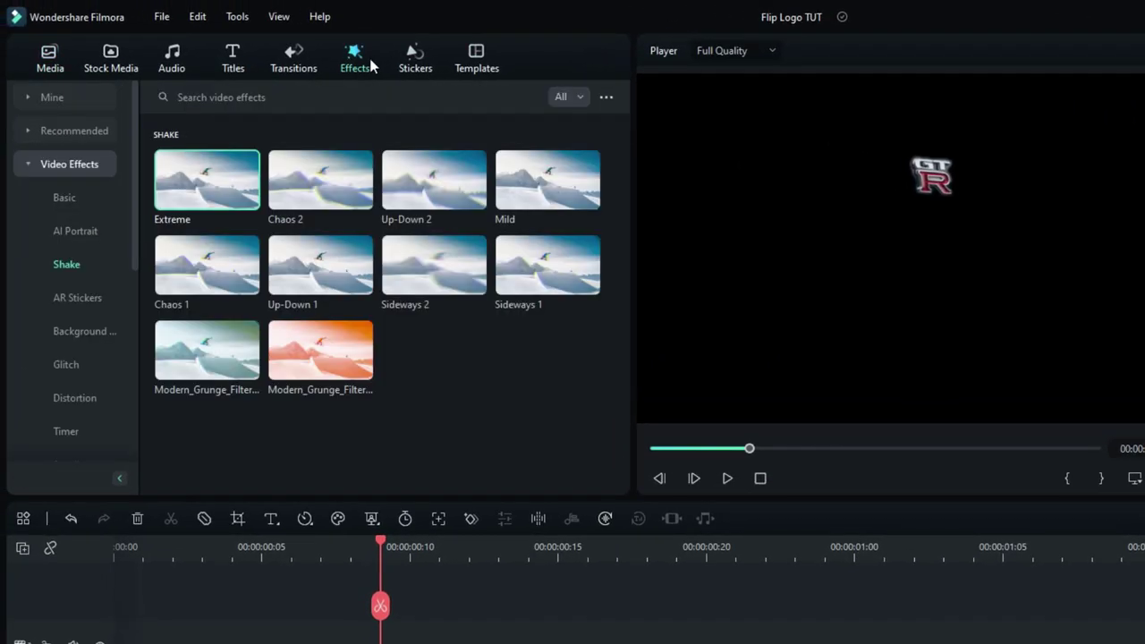
{"action": "left_click", "coordinate": [92, 98]}
{"action": "left_click", "coordinate": [84, 161]}
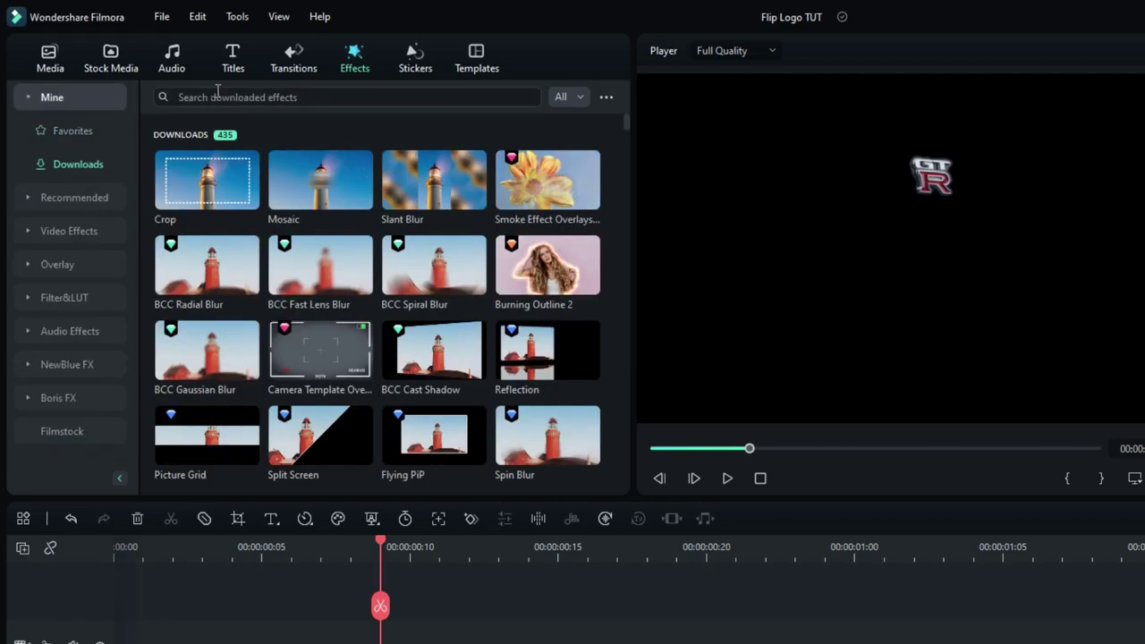
{"action": "left_click", "coordinate": [221, 93]}
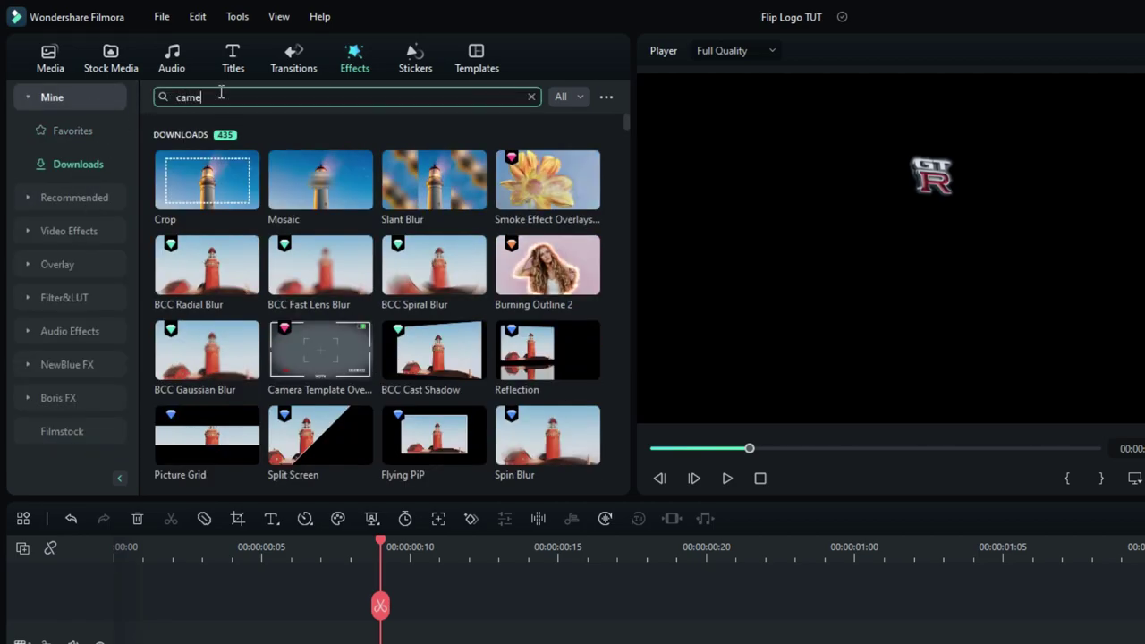
{"action": "type", "text": "camera"}
{"action": "key", "text": "Return"}
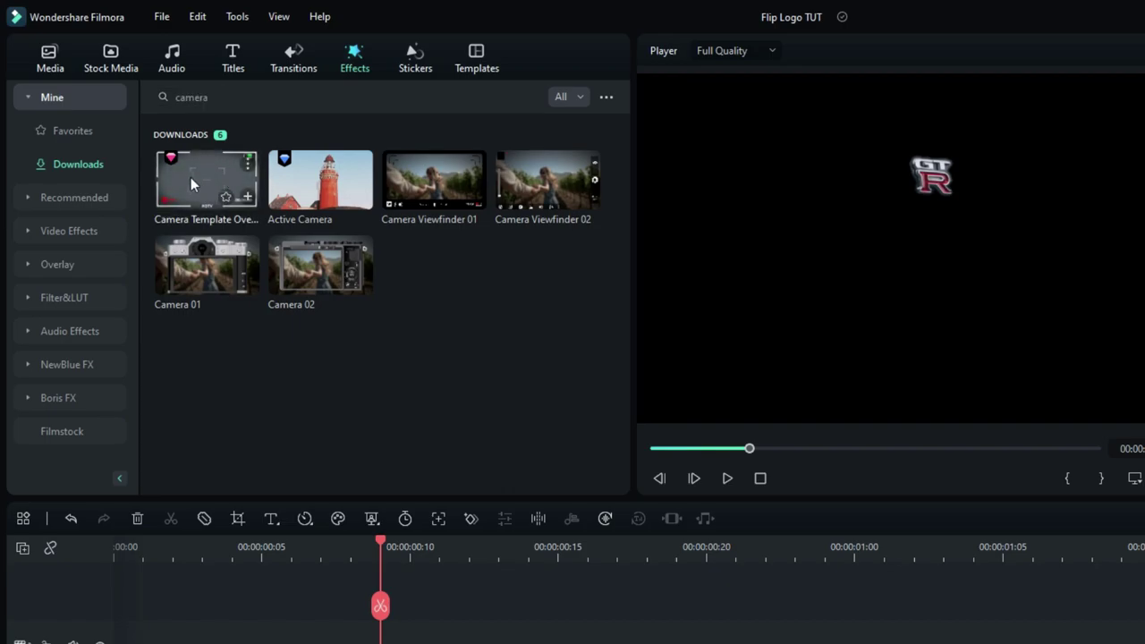
{"action": "left_click_drag", "start_coordinate": [188, 177], "coordinate": [105, 640]}
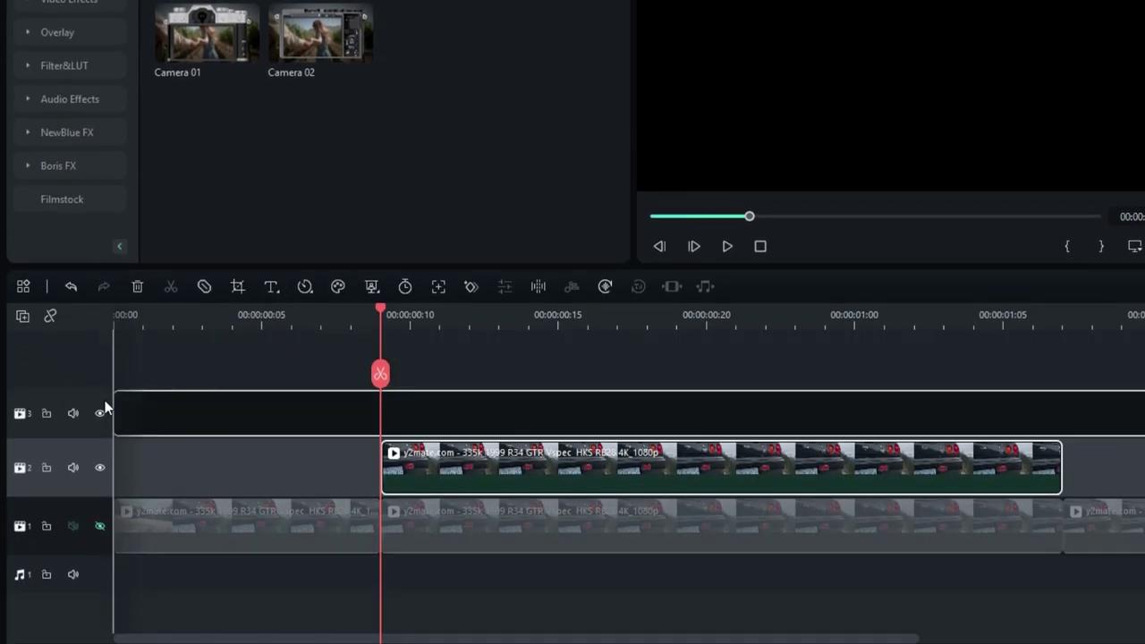
{"action": "left_click_drag", "start_coordinate": [105, 408], "coordinate": [107, 412]}
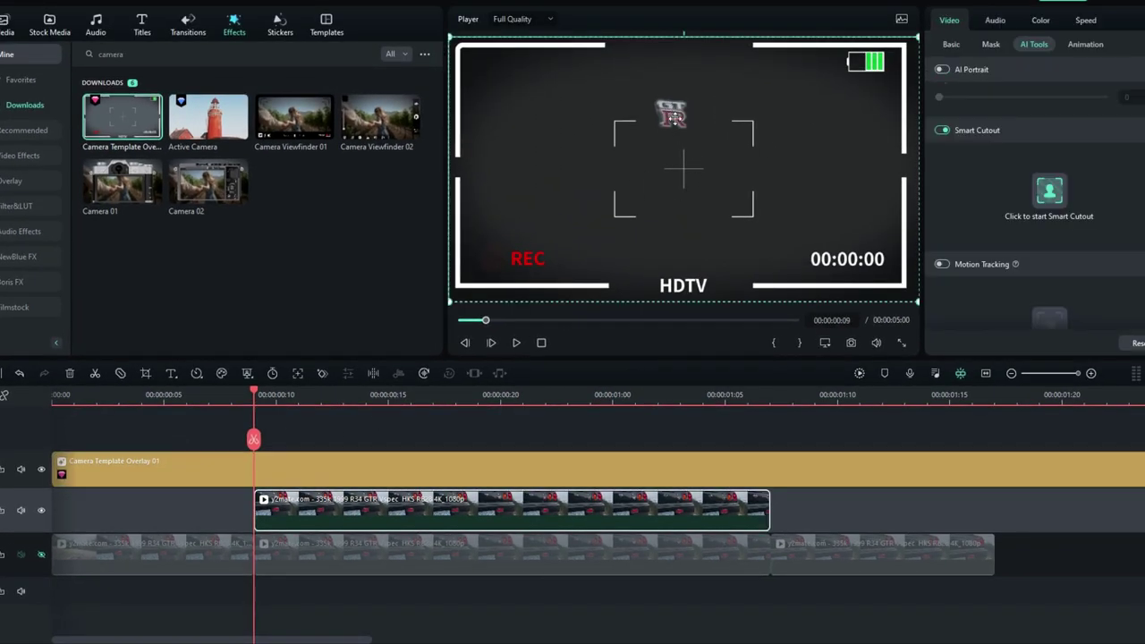
- Center the badge on the overlay's crosshair, then delete the overlay
{"action": "left_click_drag", "start_coordinate": [672, 116], "coordinate": [682, 168]}
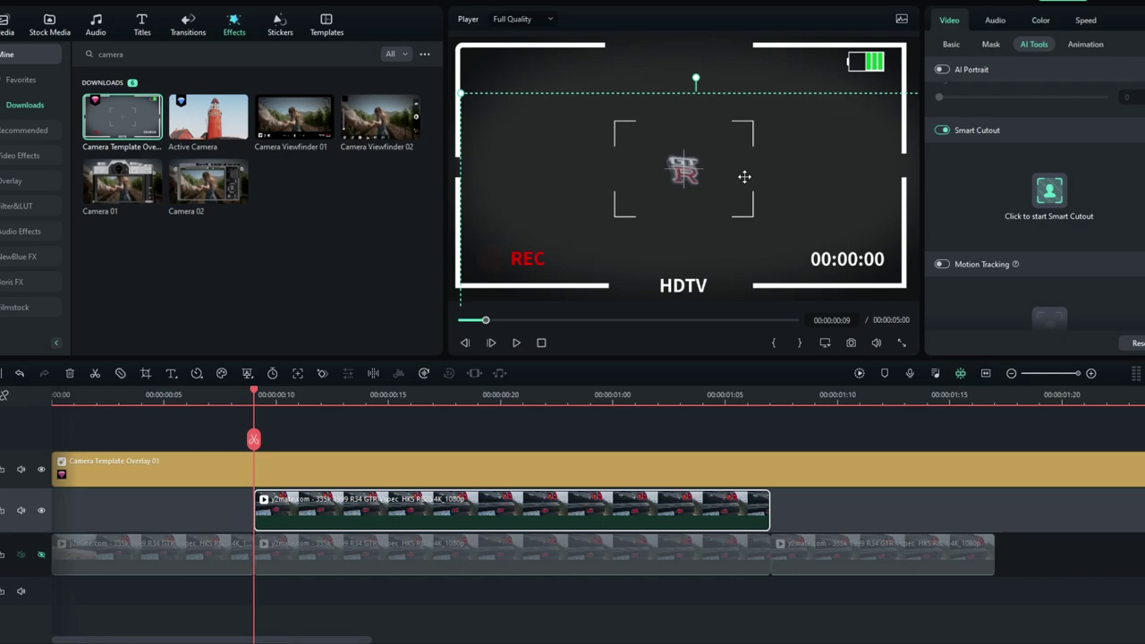
{"action": "left_click", "coordinate": [643, 465]}
{"action": "key", "text": "Delete"}
- Set the playback in and out points to the badge clip's start and end
{"action": "left_click", "coordinate": [622, 516]}
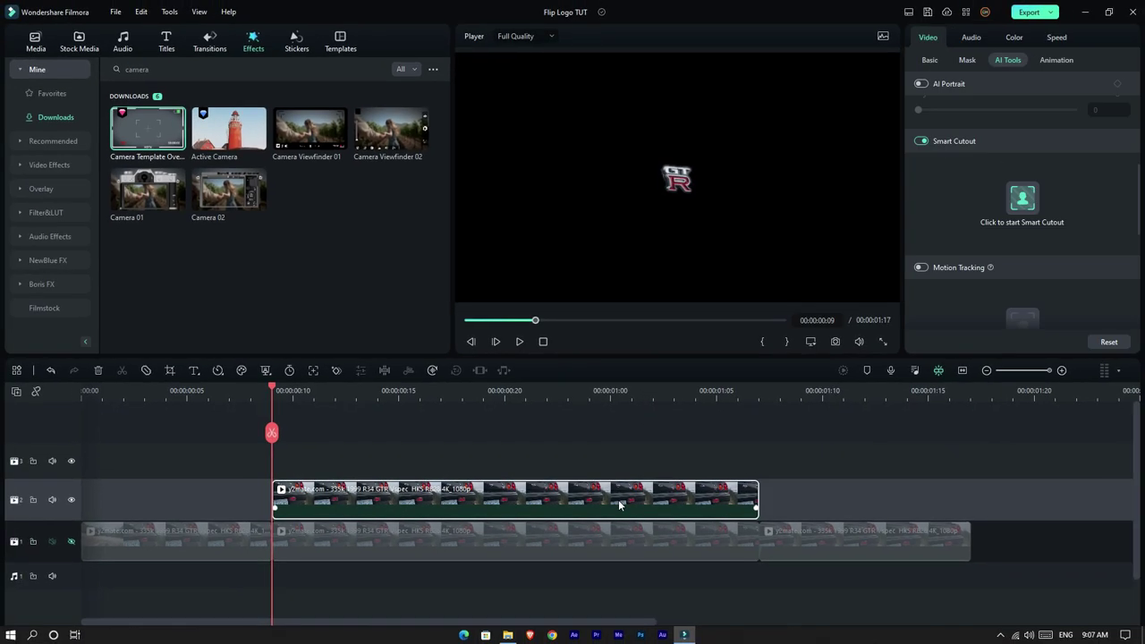
{"action": "left_click_drag", "start_coordinate": [620, 506], "coordinate": [626, 497]}
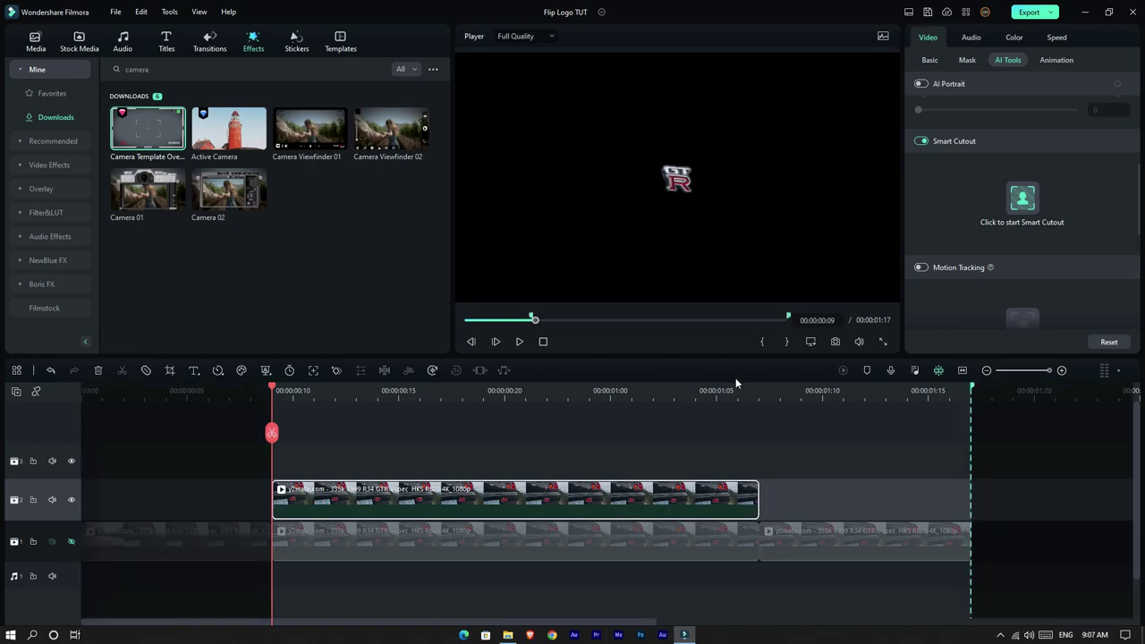
{"action": "left_click_drag", "start_coordinate": [736, 383], "coordinate": [506, 428]}
{"action": "key", "text": "o"}
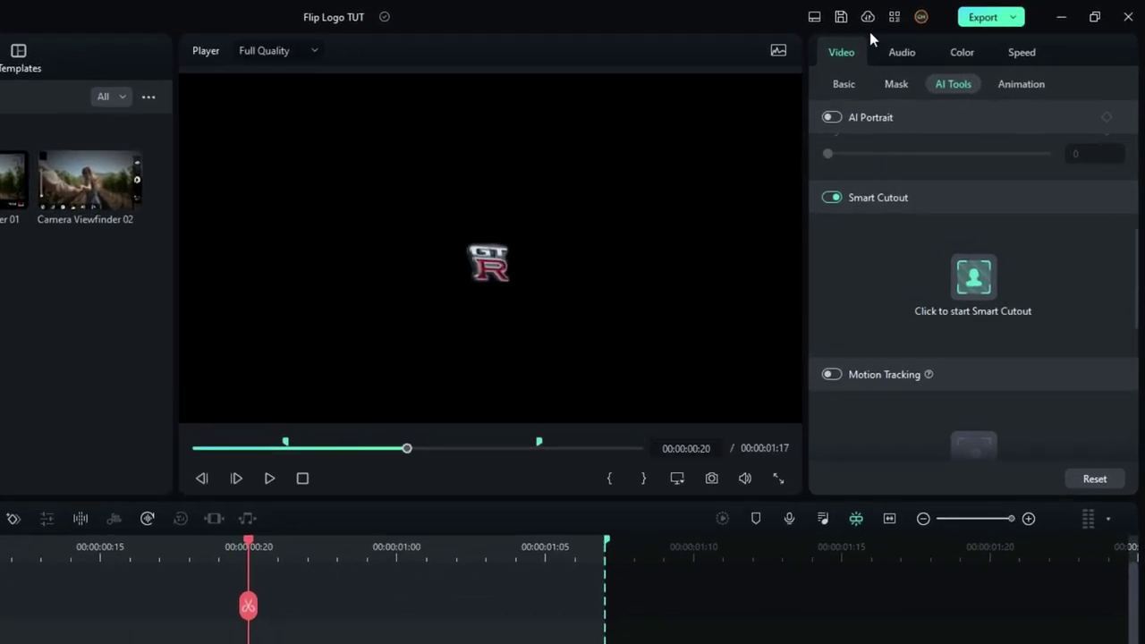
- Export the badge clip as Logo (MP4, 1920x1080, 60 fps) and open its output folder
{"action": "left_click", "coordinate": [975, 24]}
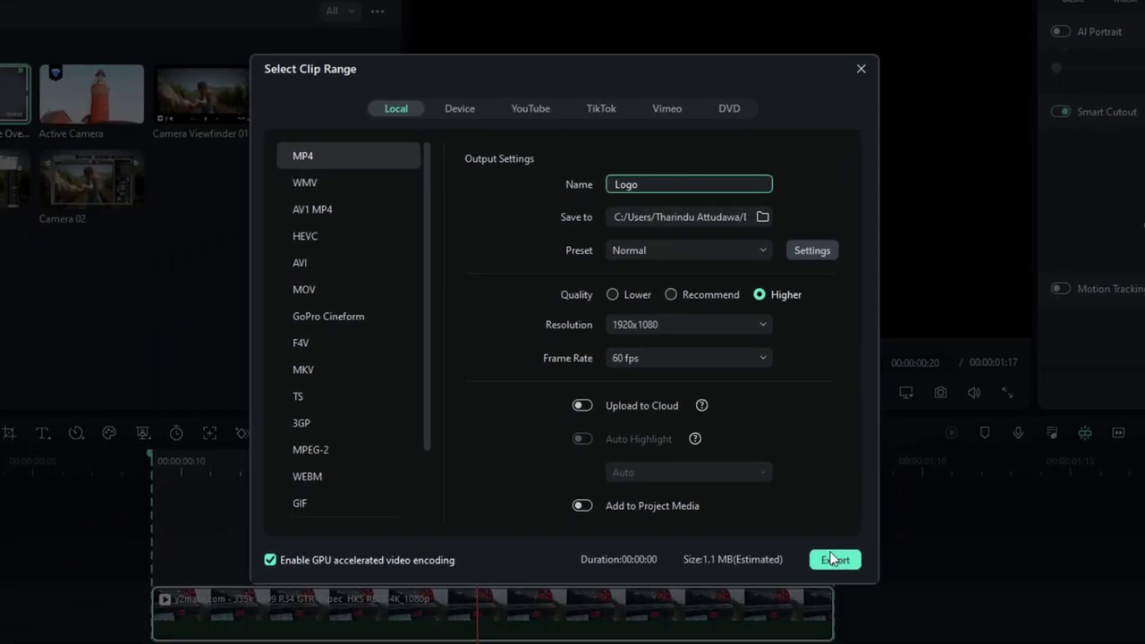
{"action": "left_click", "coordinate": [833, 560]}
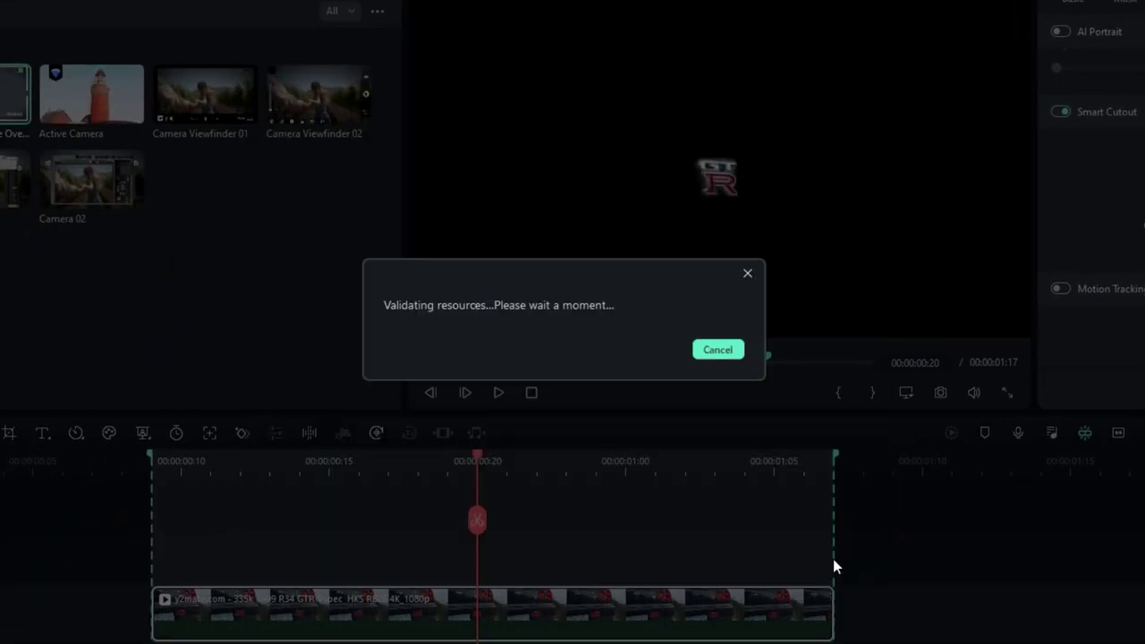
{"action": "left_click", "coordinate": [353, 436]}
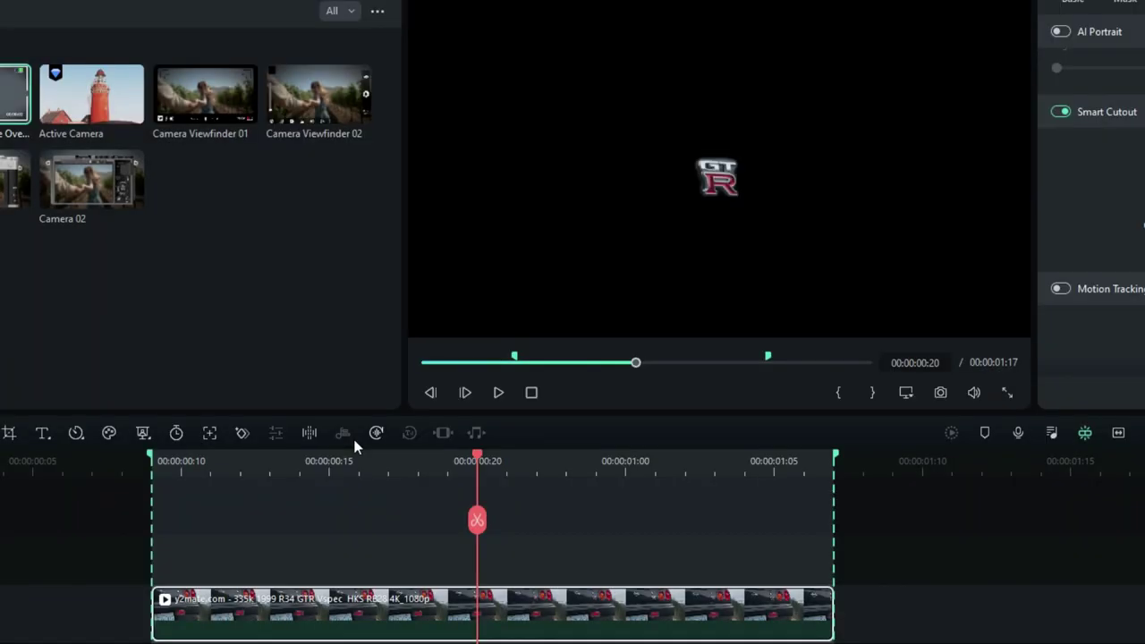
- Put the Output folder away and delete the masked car clip from the second track
{"action": "left_click_drag", "start_coordinate": [902, 183], "coordinate": [891, 175]}
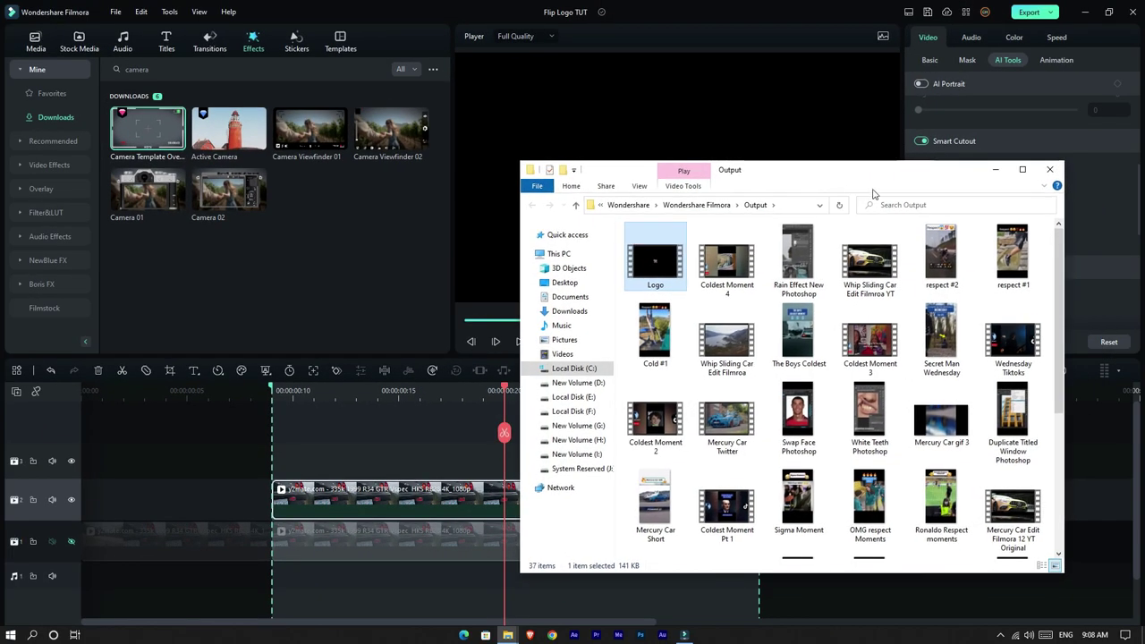
{"action": "left_click", "coordinate": [993, 172]}
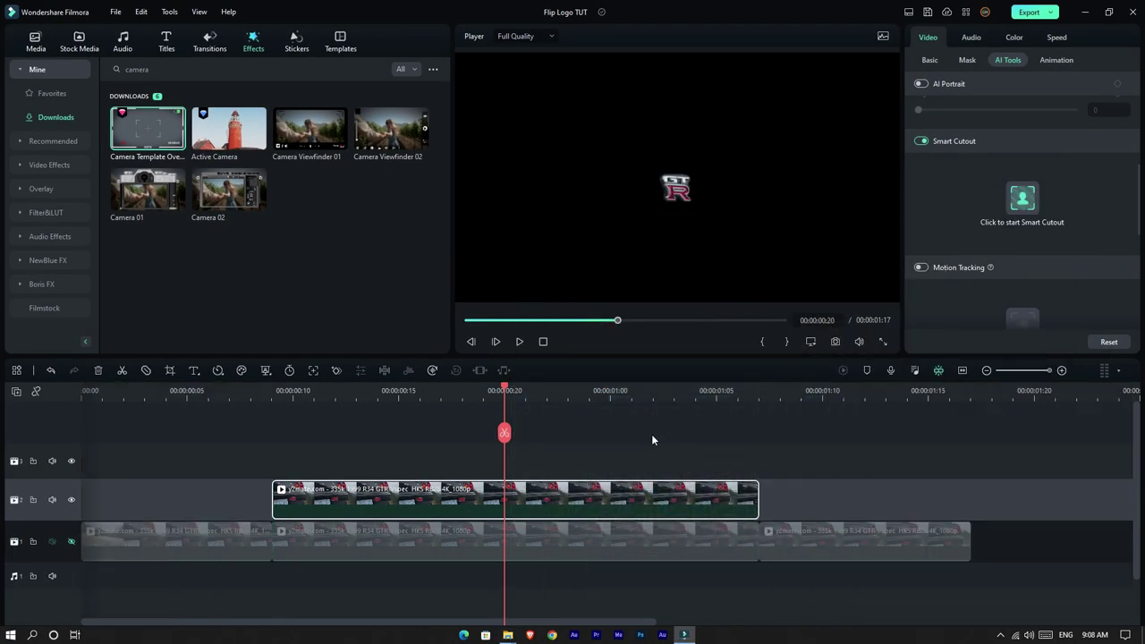
{"action": "left_click_drag", "start_coordinate": [651, 434], "coordinate": [594, 496]}
{"action": "key", "text": "Delete"}
- Add the exported Logo video to the second track at the middle car clip's start
{"action": "left_click", "coordinate": [399, 536]}
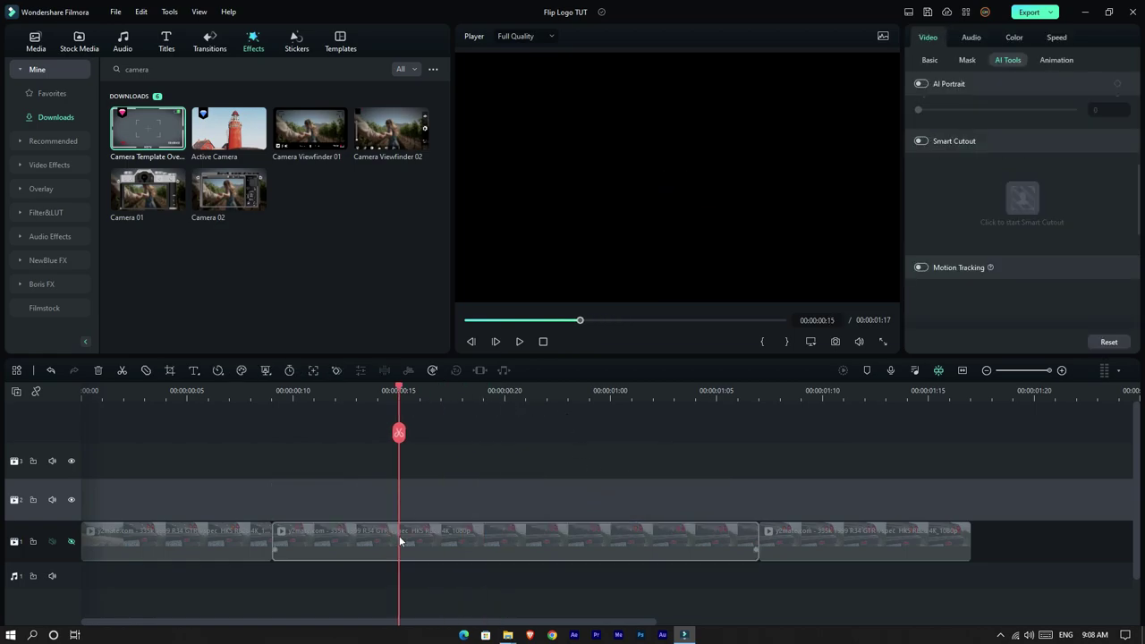
{"action": "key", "text": "Up"}
{"action": "mouse_move", "coordinate": [507, 636]}
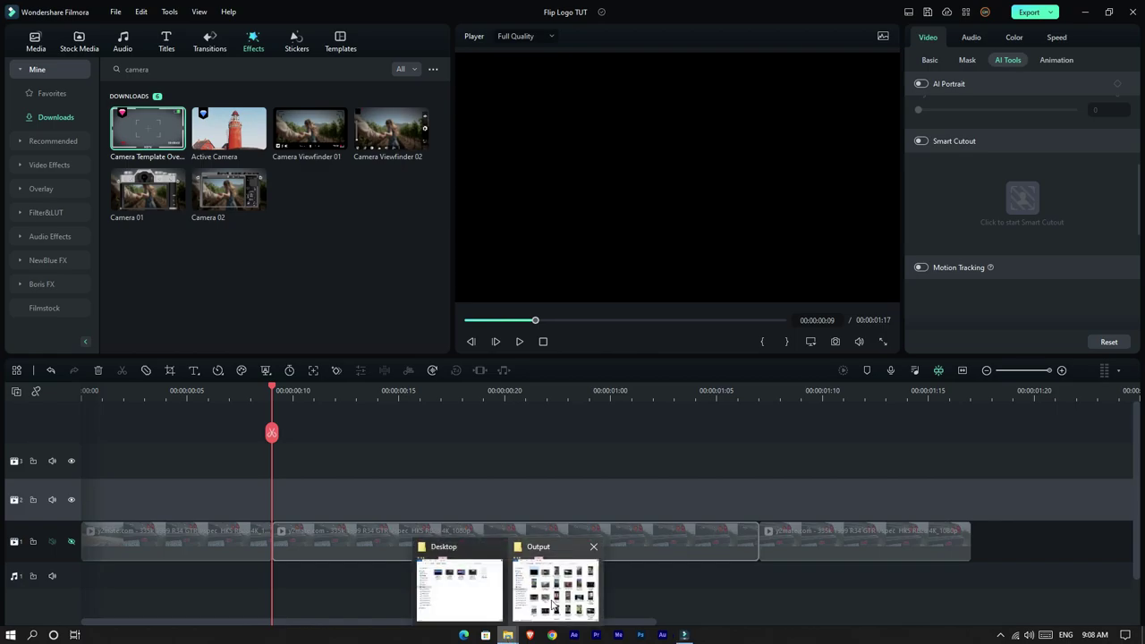
{"action": "left_click", "coordinate": [558, 588]}
{"action": "left_click_drag", "start_coordinate": [639, 301], "coordinate": [278, 492]}
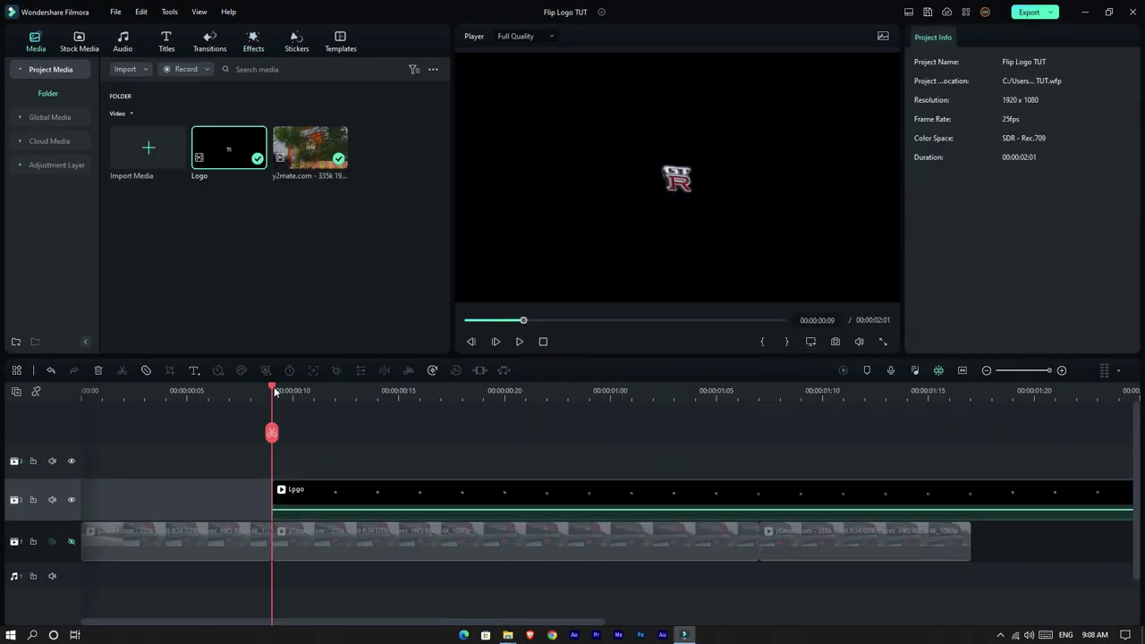
- Trim the Logo clip to end with the middle car clip
{"action": "left_click_drag", "start_coordinate": [275, 392], "coordinate": [769, 482]}
{"action": "left_click", "coordinate": [785, 488]}
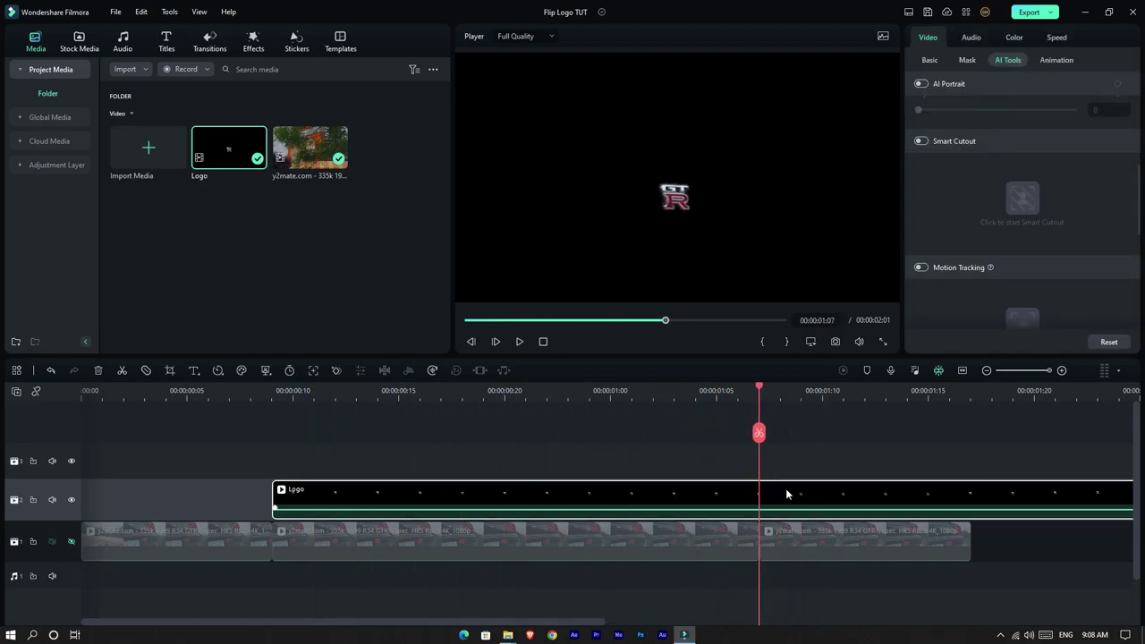
{"action": "left_click", "coordinate": [759, 435]}
{"action": "left_click_drag", "start_coordinate": [759, 391], "coordinate": [344, 442]}
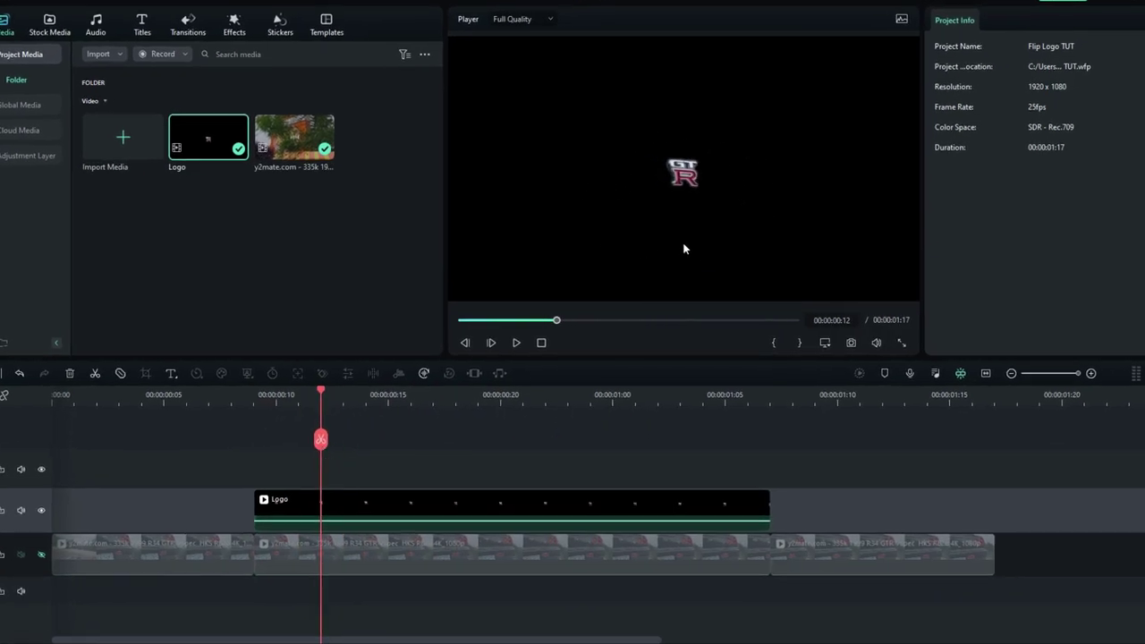
{"action": "left_click", "coordinate": [612, 519]}
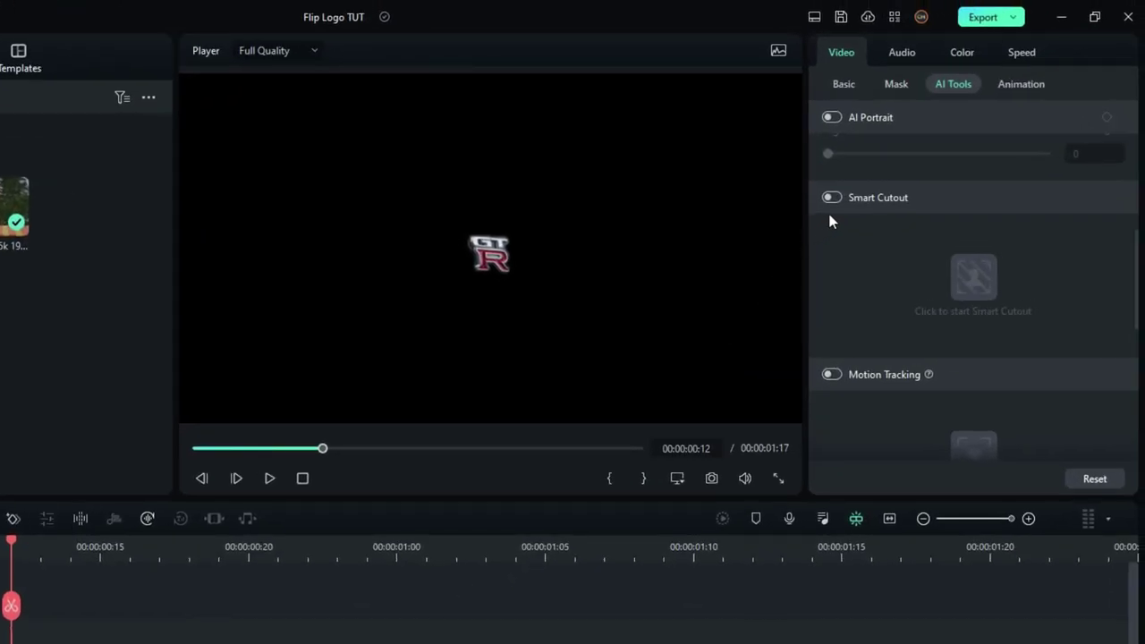
- Turn on Smart Cutout for the Logo clip and brush over the GT-R badge in the full-screen editor
{"action": "left_click", "coordinate": [834, 198]}
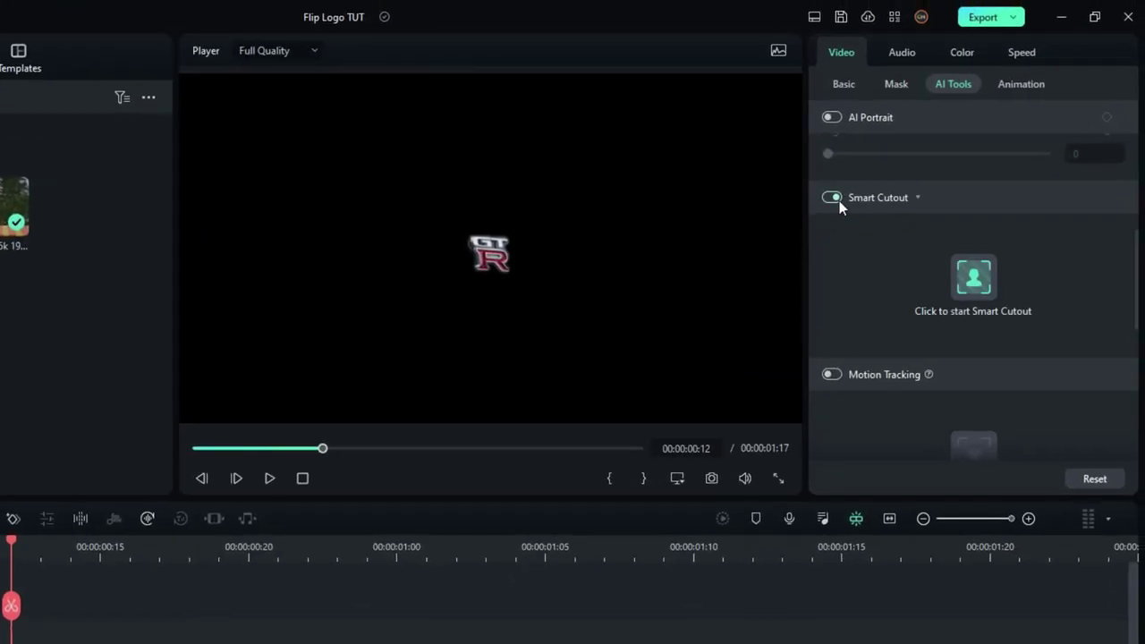
{"action": "left_click", "coordinate": [950, 274]}
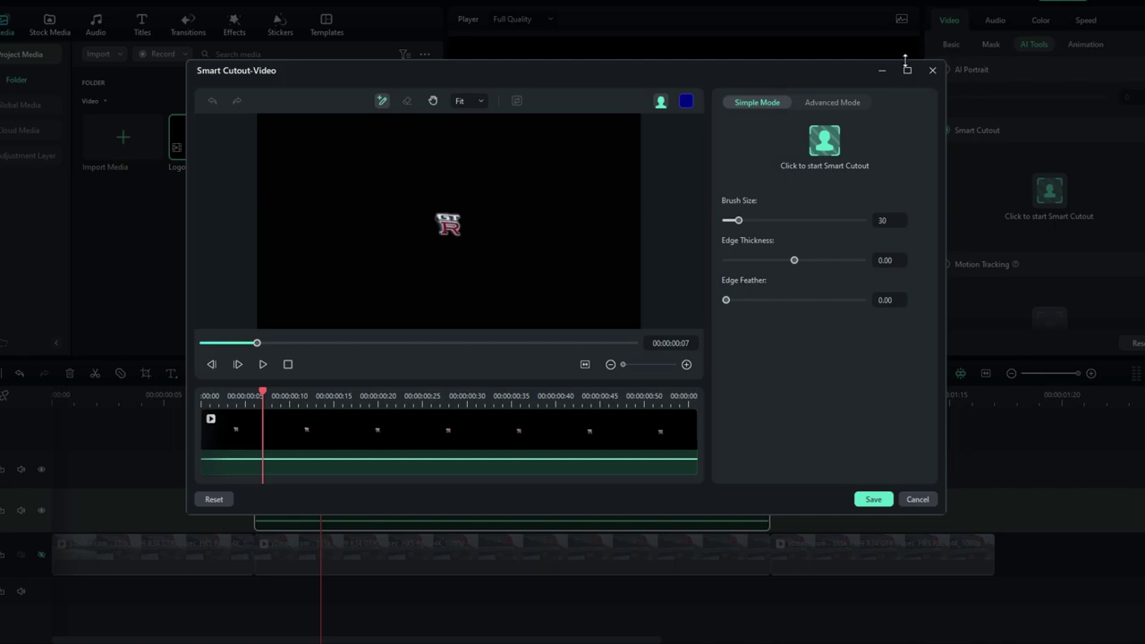
{"action": "left_click", "coordinate": [907, 69]}
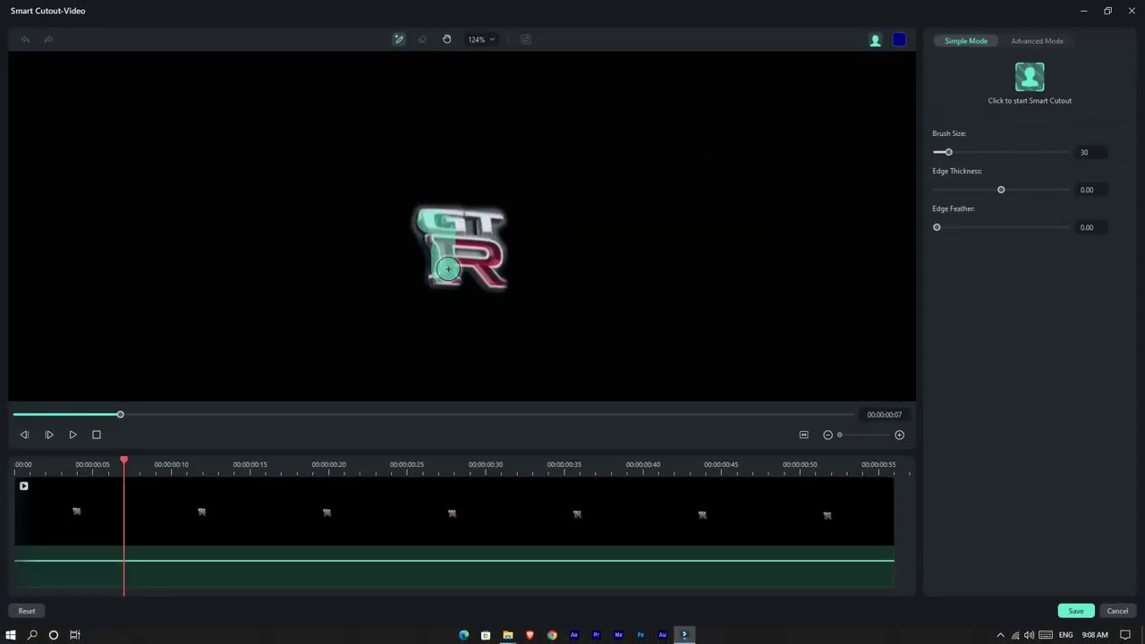
{"action": "scroll", "coordinate": [448, 268], "scroll_direction": "up", "scroll_amount": 3}
{"action": "key", "text": "e"}
{"action": "scroll", "coordinate": [379, 186], "scroll_direction": "up", "scroll_amount": 1}
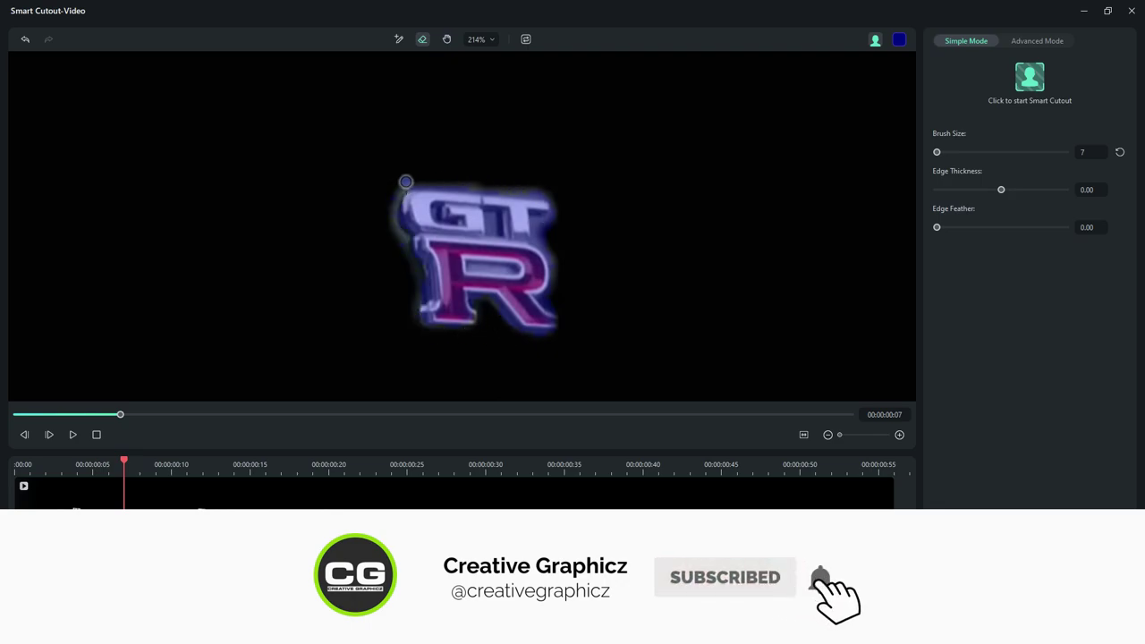
{"action": "key", "text": "b"}
{"action": "mouse_move", "coordinate": [423, 199]}
{"action": "left_mouse_down"}
{"action": "mouse_move", "coordinate": [542, 204]}
{"action": "mouse_move", "coordinate": [501, 202]}
{"action": "left_mouse_up"}
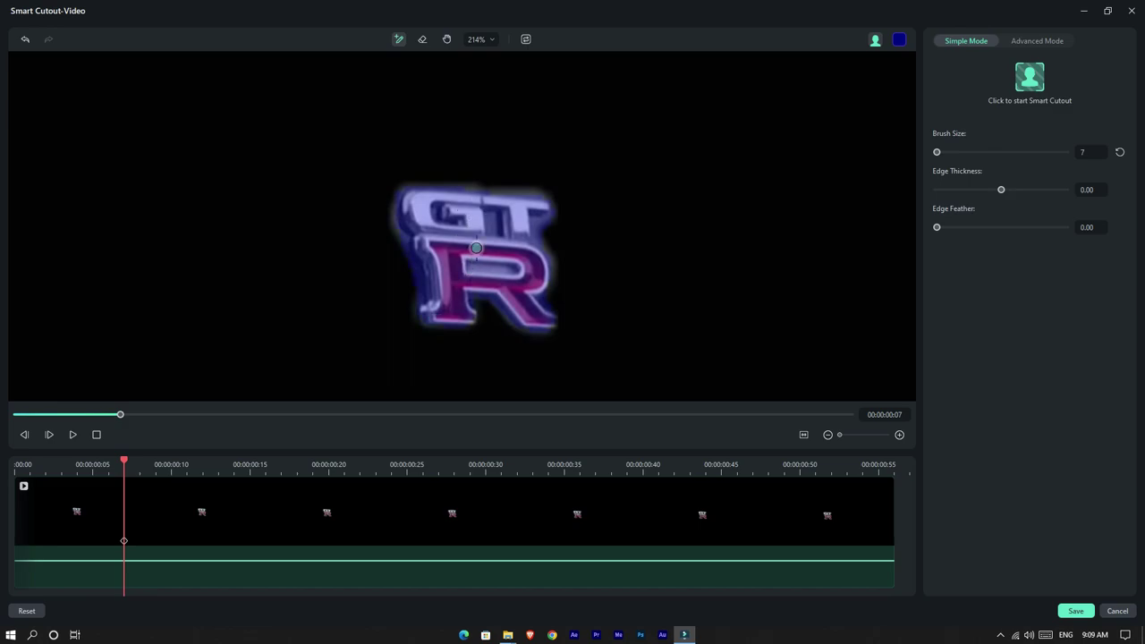
- Thicken and feather the cutout edge, repaint and retrack the badge, then save
{"action": "left_click", "coordinate": [1003, 189]}
{"action": "left_click_drag", "start_coordinate": [938, 227], "coordinate": [955, 227]}
{"action": "left_click", "coordinate": [1030, 83]}
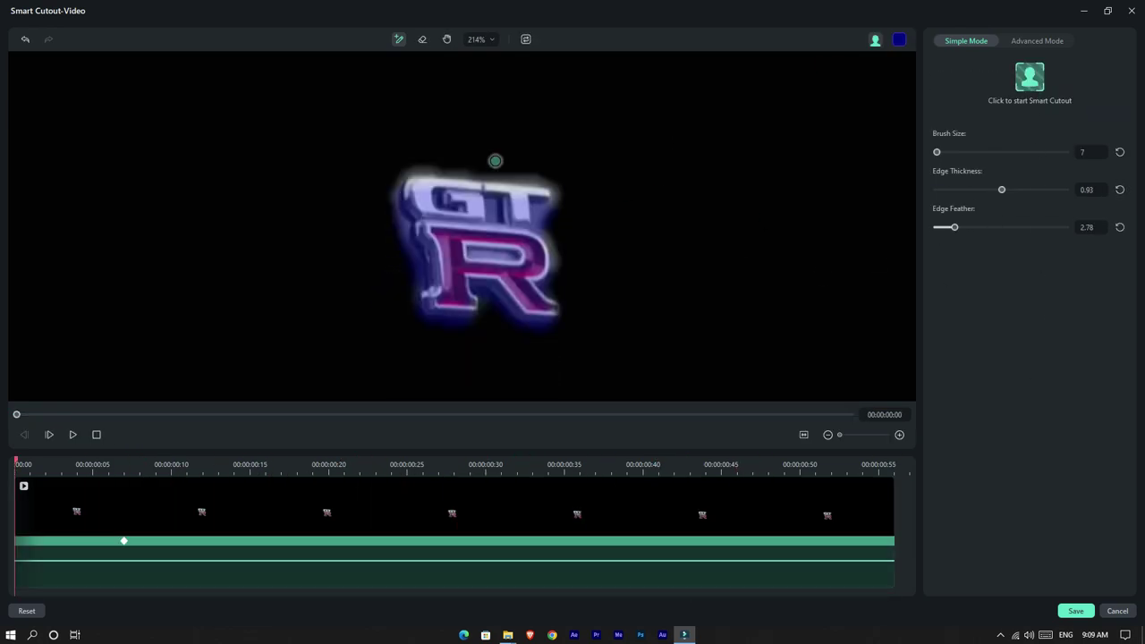
{"action": "left_click_drag", "start_coordinate": [405, 190], "coordinate": [549, 192]}
{"action": "left_click", "coordinate": [1029, 79]}
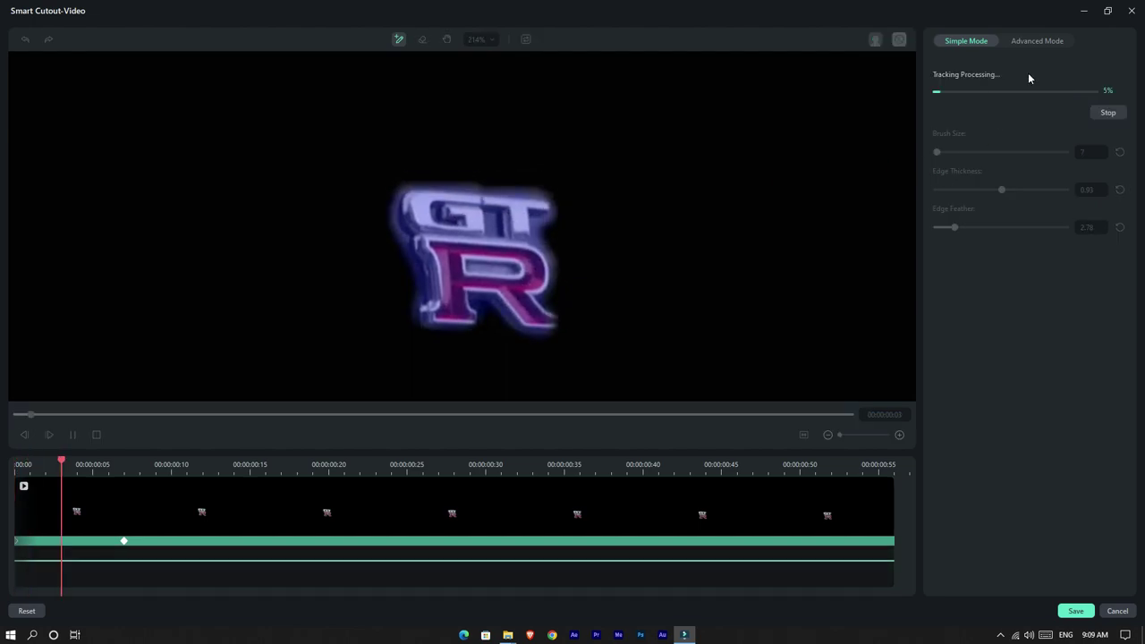
{"action": "left_click", "coordinate": [1076, 611]}
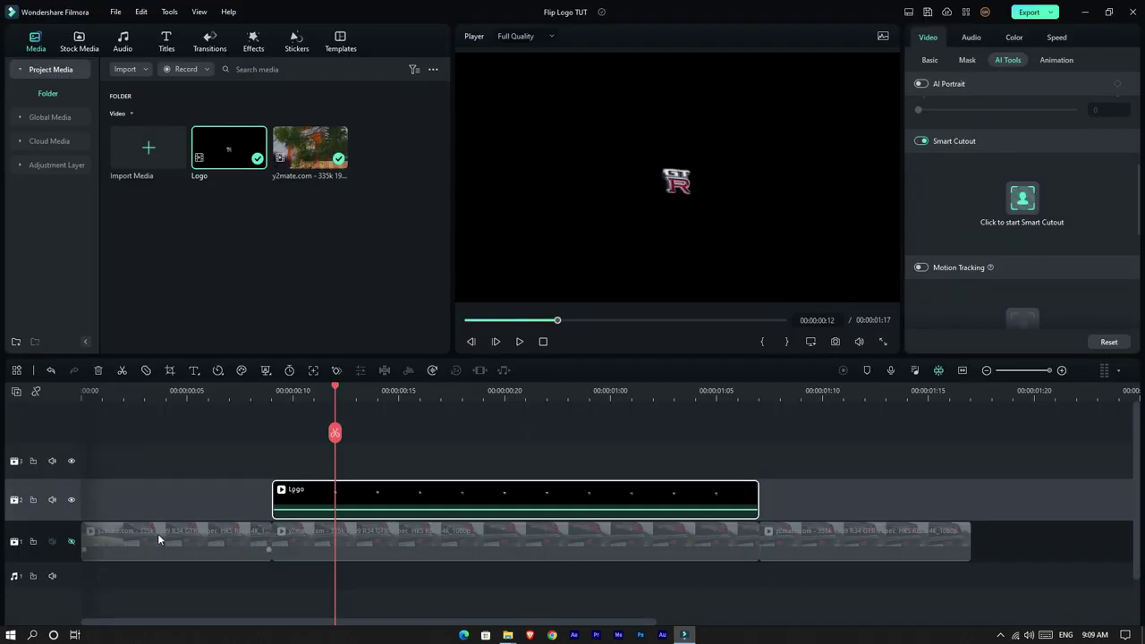
{"action": "left_click", "coordinate": [71, 541]}
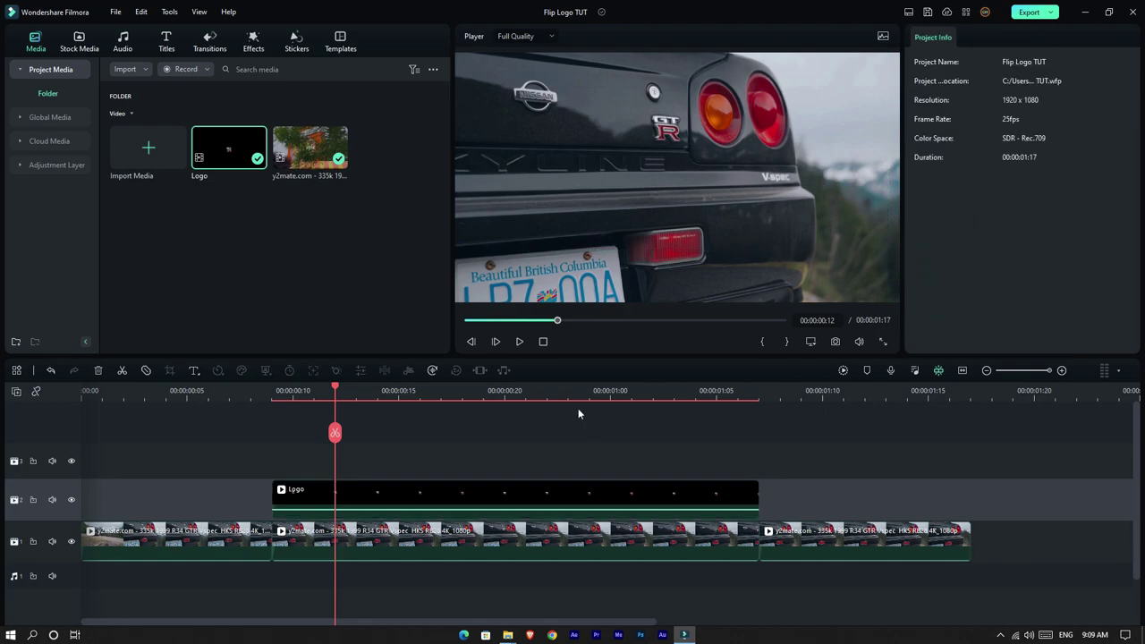
{"action": "left_click_drag", "start_coordinate": [335, 394], "coordinate": [305, 383]}
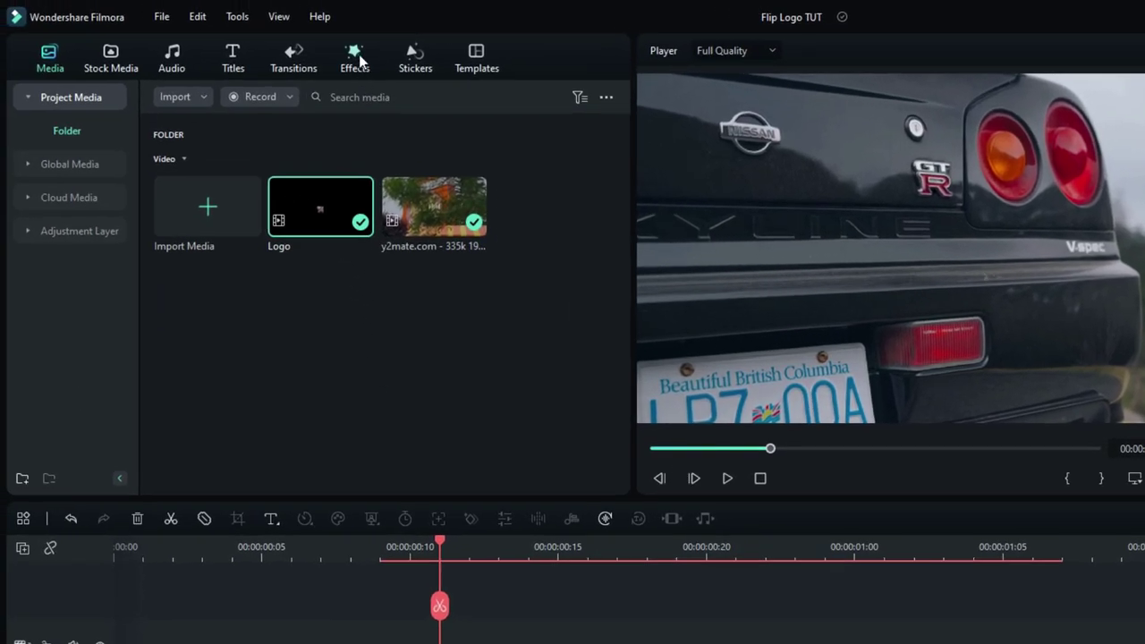
- Apply BCC Wild Cards from Boris FX Particle effects to the Logo clip
{"action": "left_click", "coordinate": [239, 25]}
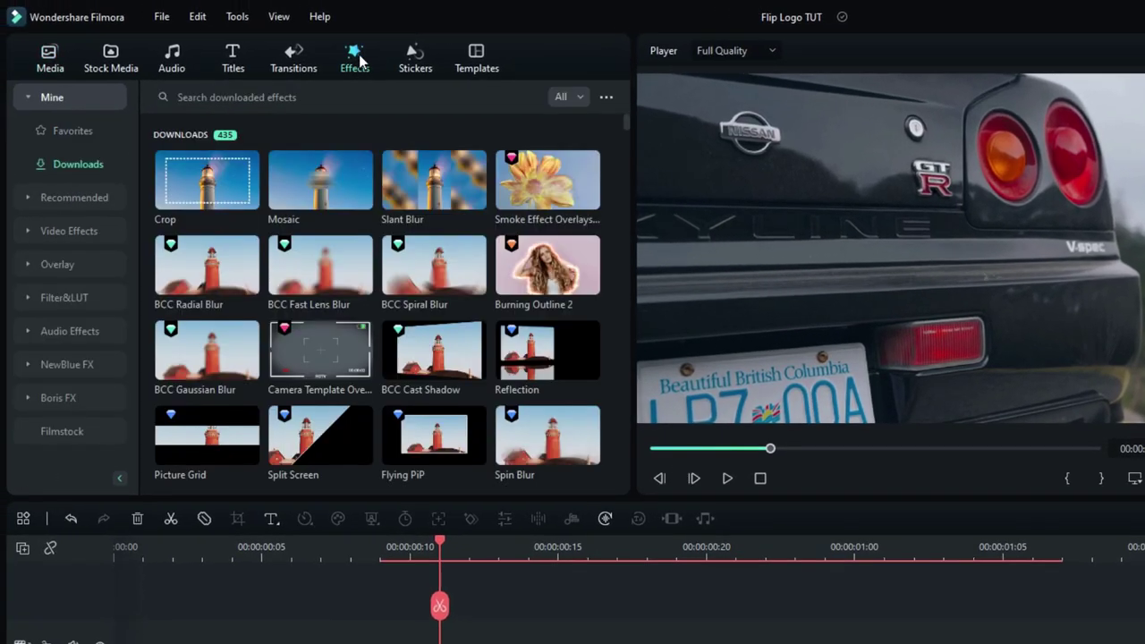
{"action": "left_click", "coordinate": [95, 396]}
{"action": "scroll", "coordinate": [95, 396], "scroll_direction": "down", "scroll_amount": 5}
{"action": "left_click", "coordinate": [75, 231]}
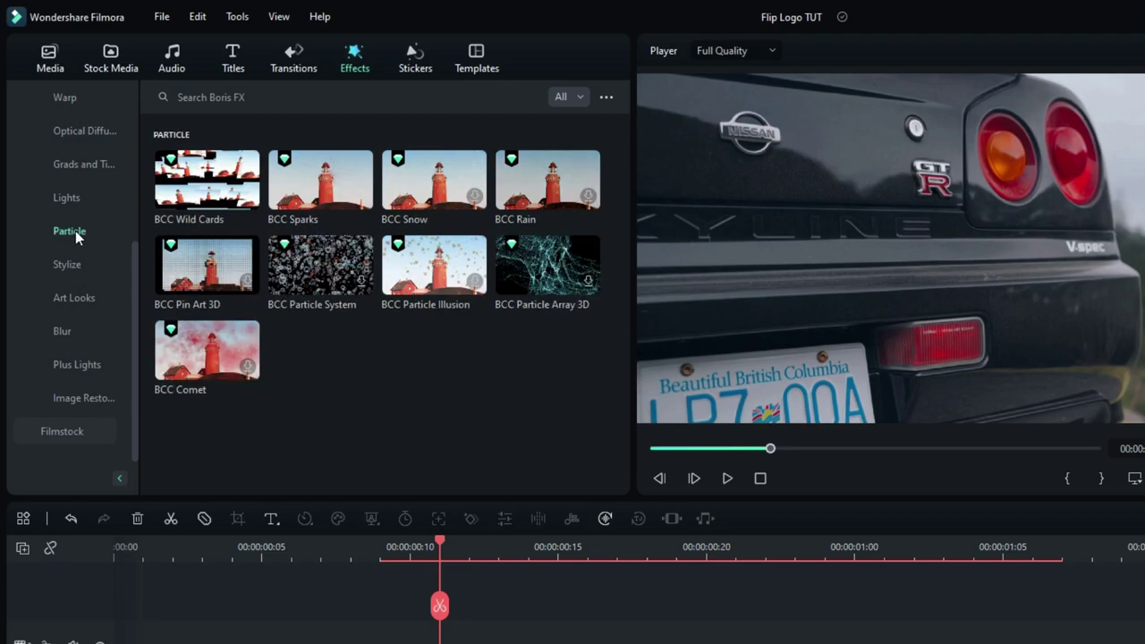
{"action": "left_click_drag", "start_coordinate": [195, 193], "coordinate": [472, 643]}
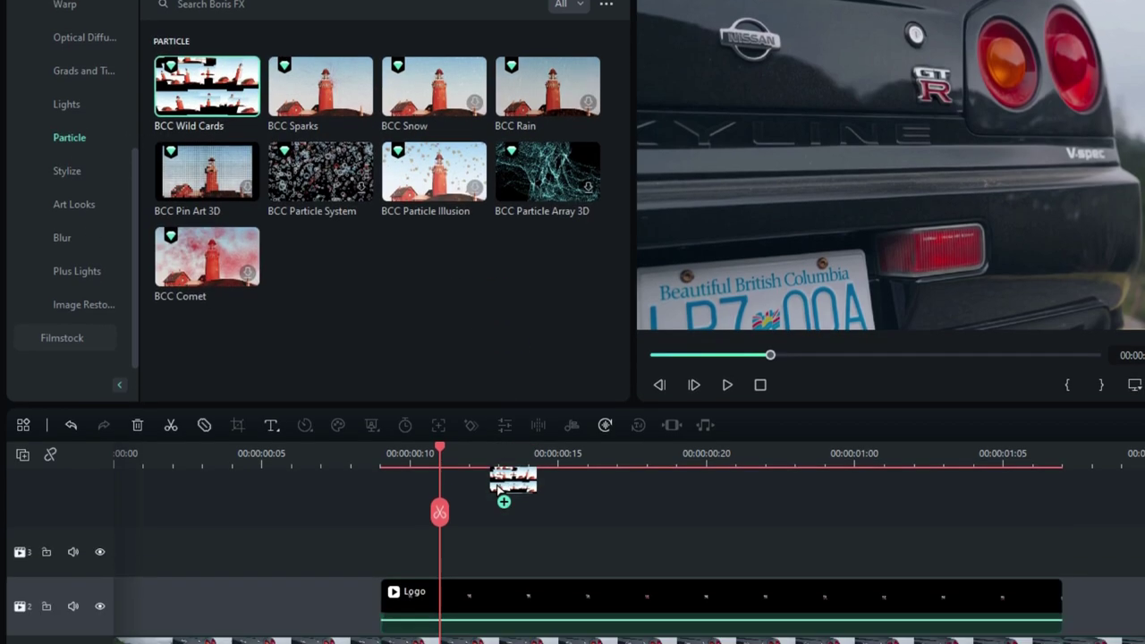
{"action": "left_click_drag", "start_coordinate": [472, 465], "coordinate": [472, 465]}
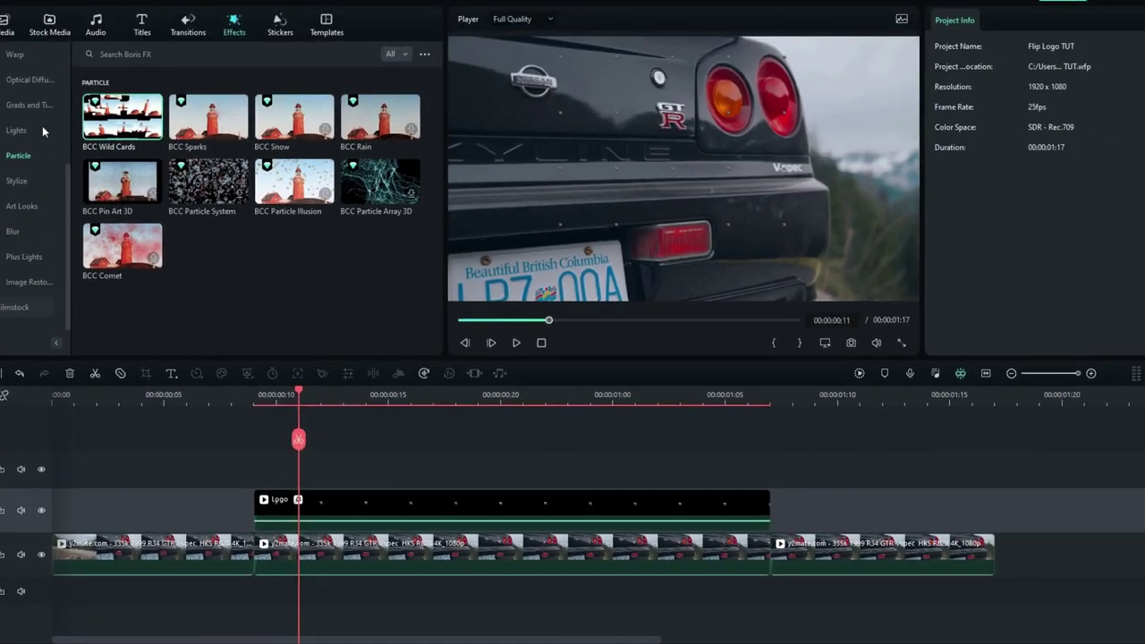
{"action": "left_click", "coordinate": [7, 22]}
{"action": "left_click", "coordinate": [620, 497]}
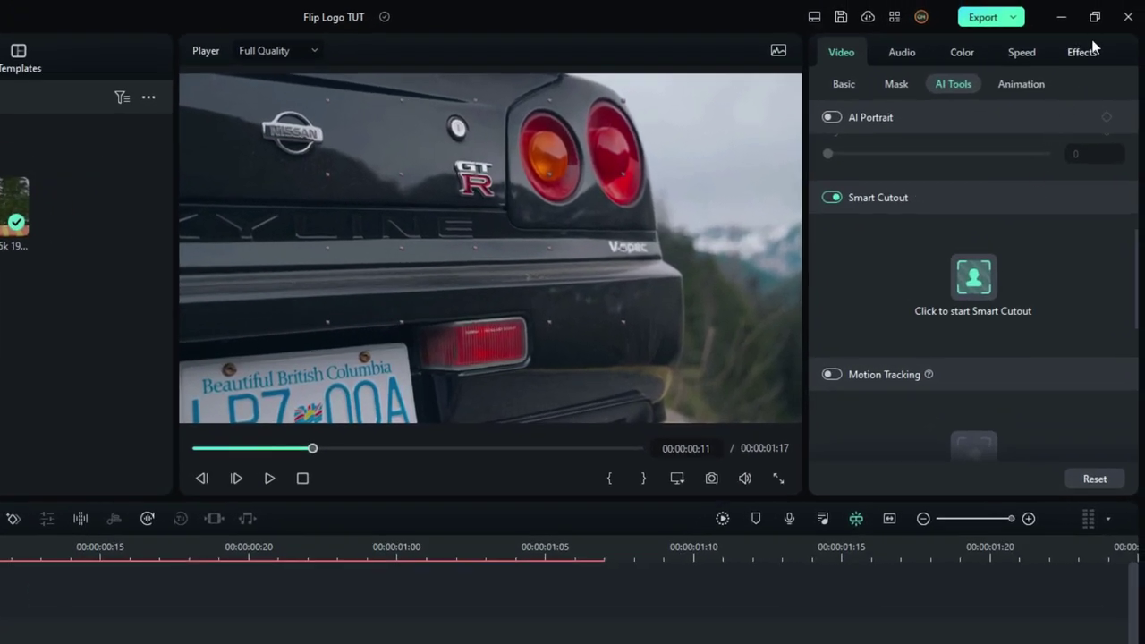
- Set Num Cards X and Y to 1 in the Wild Cards Array settings
{"action": "left_click", "coordinate": [1092, 49]}
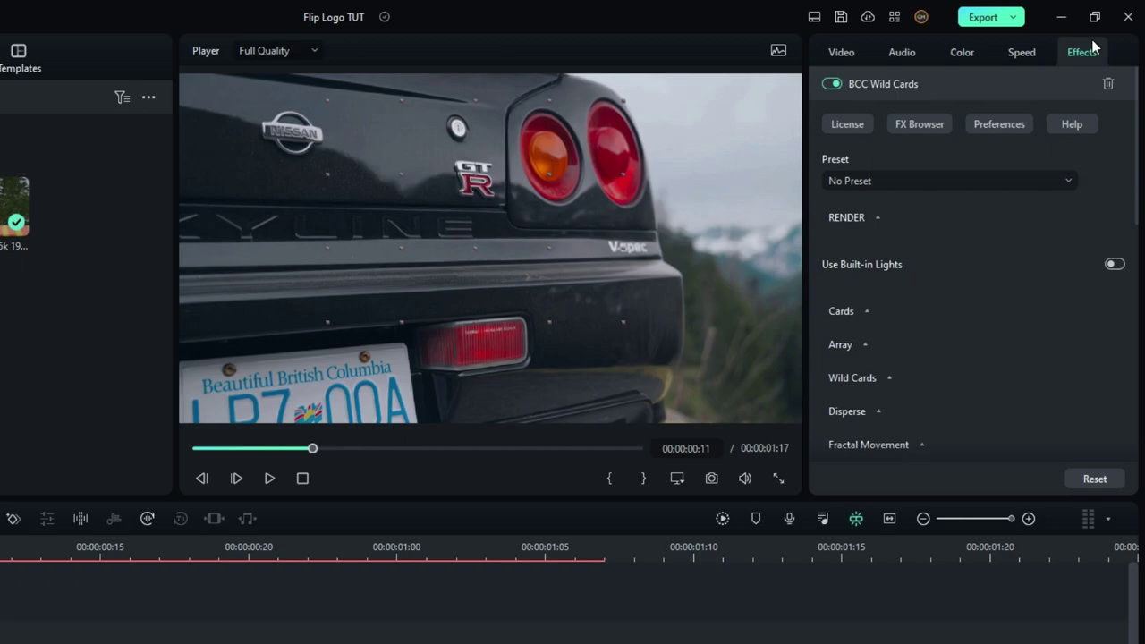
{"action": "left_click", "coordinate": [861, 347]}
{"action": "scroll", "coordinate": [955, 321], "scroll_direction": "down", "scroll_amount": 4}
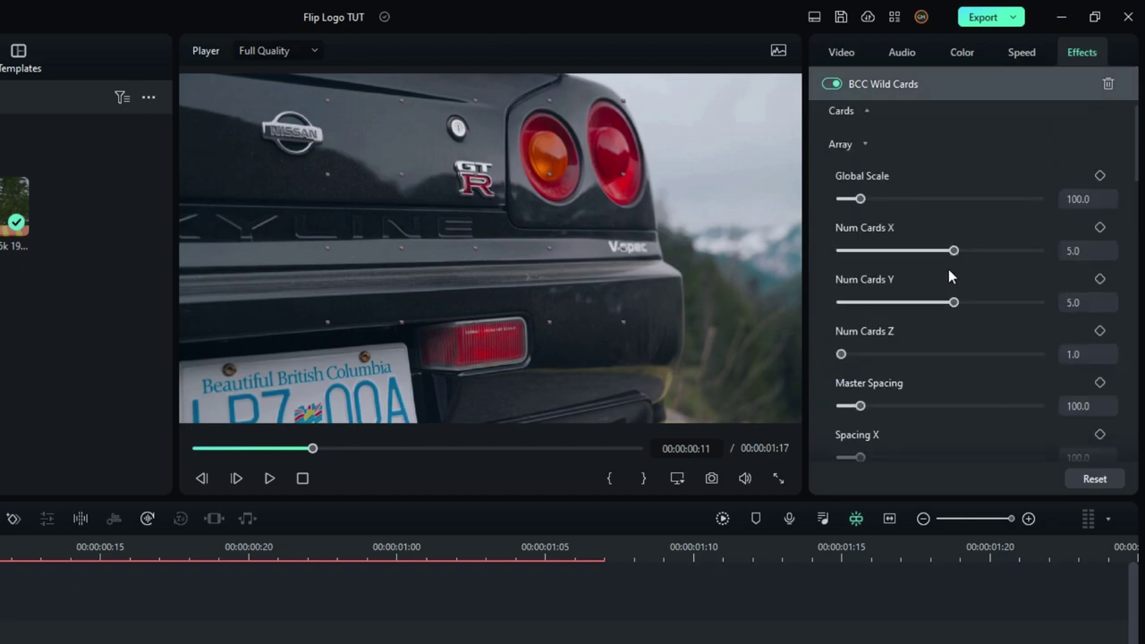
{"action": "left_click_drag", "start_coordinate": [954, 250], "coordinate": [839, 252]}
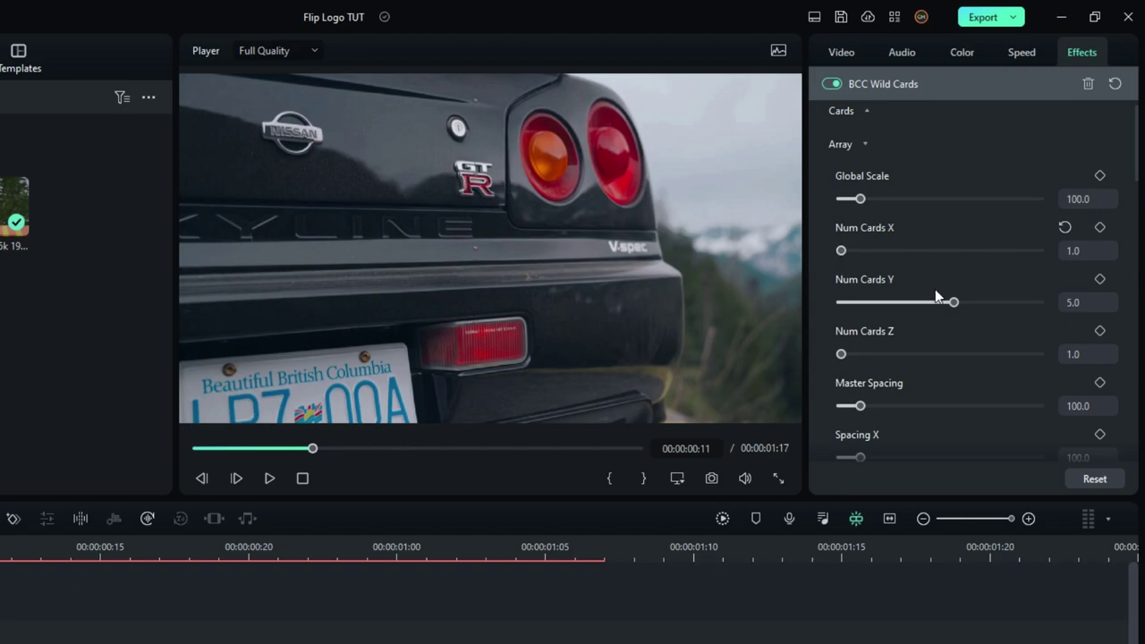
{"action": "left_click_drag", "start_coordinate": [935, 291], "coordinate": [825, 305]}
- Set the Wild Cards Global Scale to 920
{"action": "left_click_drag", "start_coordinate": [860, 199], "coordinate": [1021, 221]}
{"action": "left_click", "coordinate": [1076, 199]}
{"action": "type", "text": "920"}
{"action": "key", "text": "Return"}
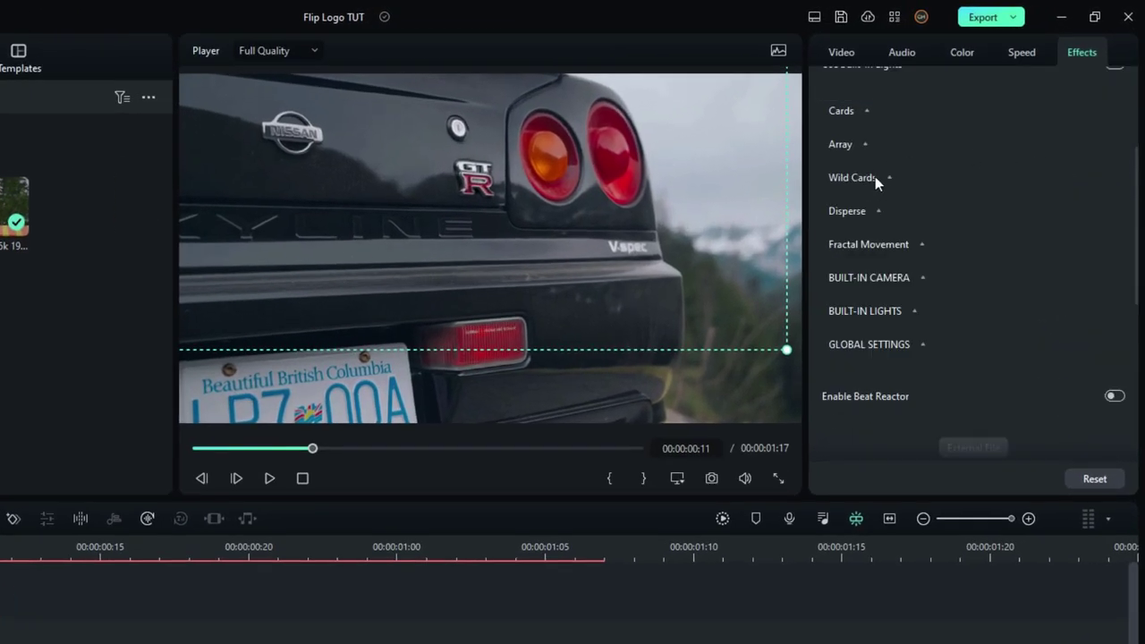
- Set the Wild Cards motion to affect One Card
{"action": "left_click", "coordinate": [875, 176]}
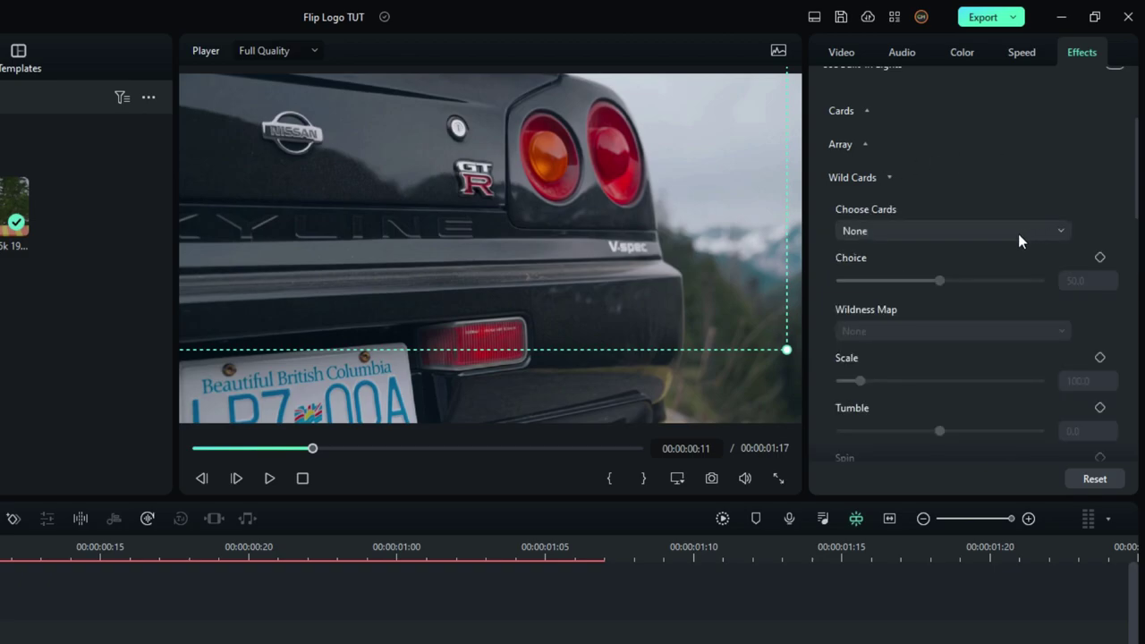
{"action": "left_click", "coordinate": [904, 235]}
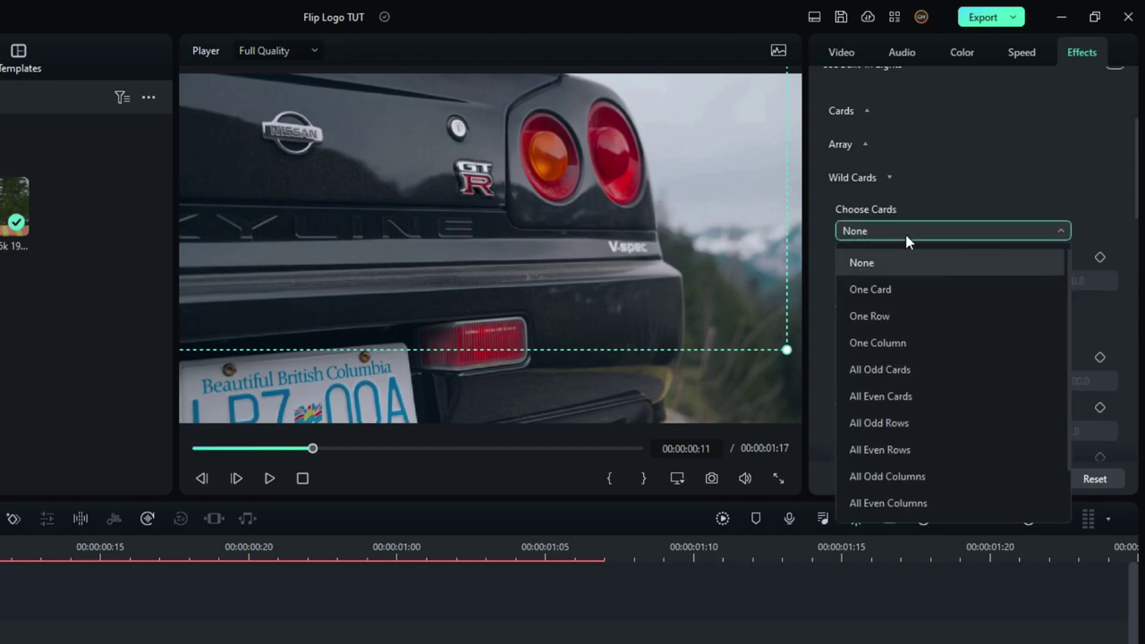
{"action": "left_click", "coordinate": [902, 292]}
- Test Tumble and Spin on the logo card, then reset both to 0
{"action": "scroll", "coordinate": [903, 295], "scroll_direction": "down", "scroll_amount": 4}
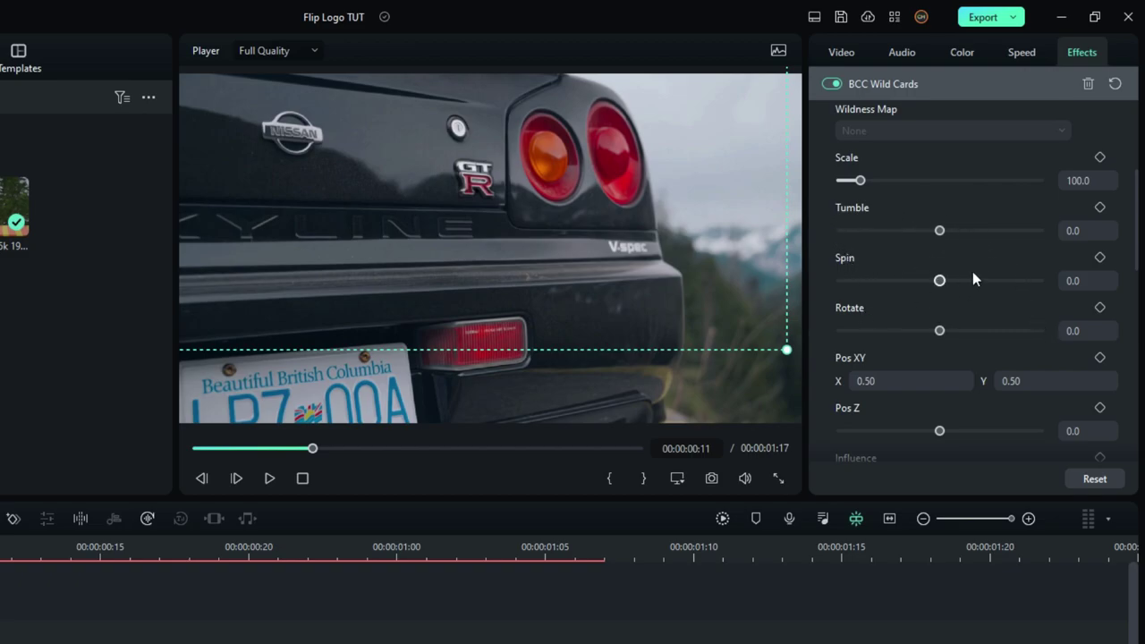
{"action": "left_click_drag", "start_coordinate": [940, 231], "coordinate": [974, 231]}
{"action": "left_click", "coordinate": [1064, 208]}
{"action": "left_click_drag", "start_coordinate": [940, 281], "coordinate": [977, 282]}
{"action": "left_click", "coordinate": [1064, 258]}
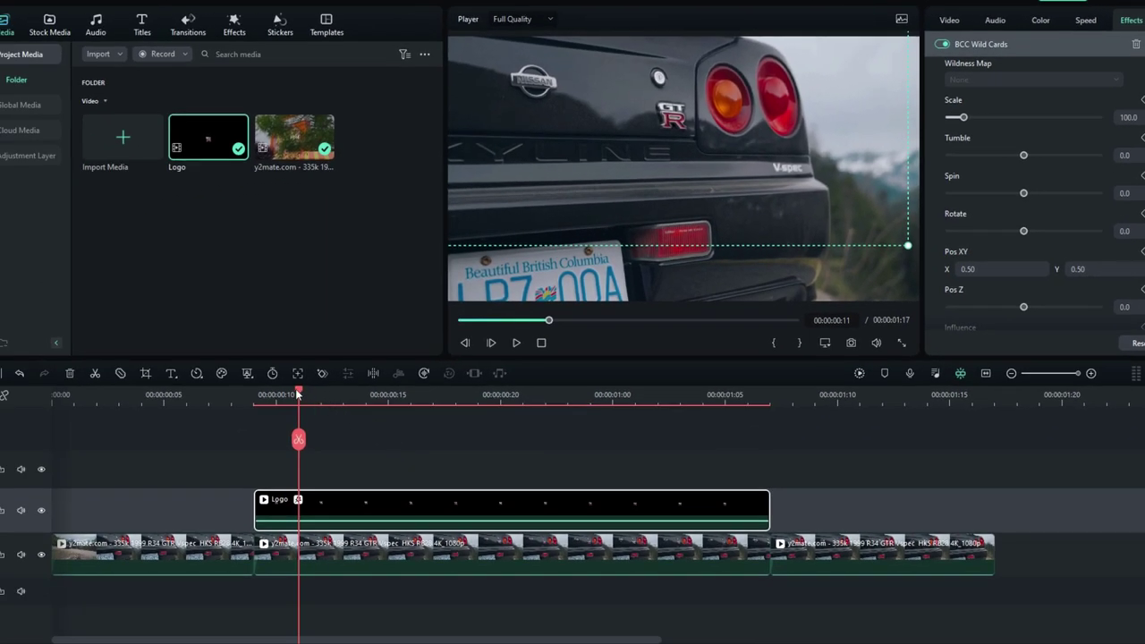
- Add starting keyframes for Spin, Pos XY and Pos Z at frame 9
{"action": "left_click_drag", "start_coordinate": [296, 394], "coordinate": [253, 395]}
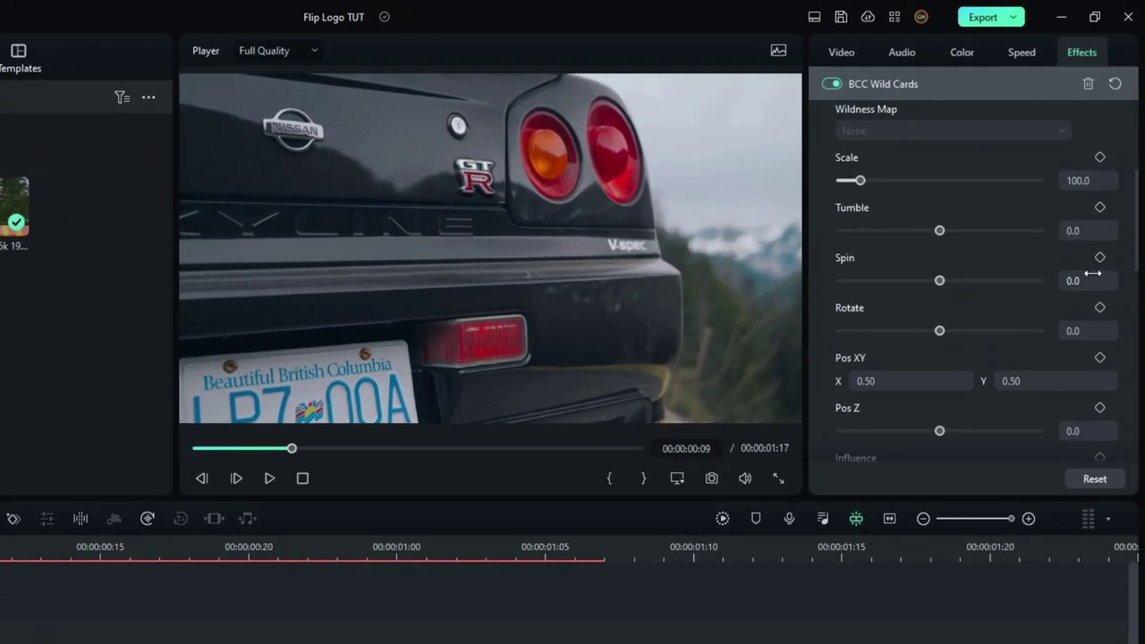
{"action": "left_click", "coordinate": [1101, 258]}
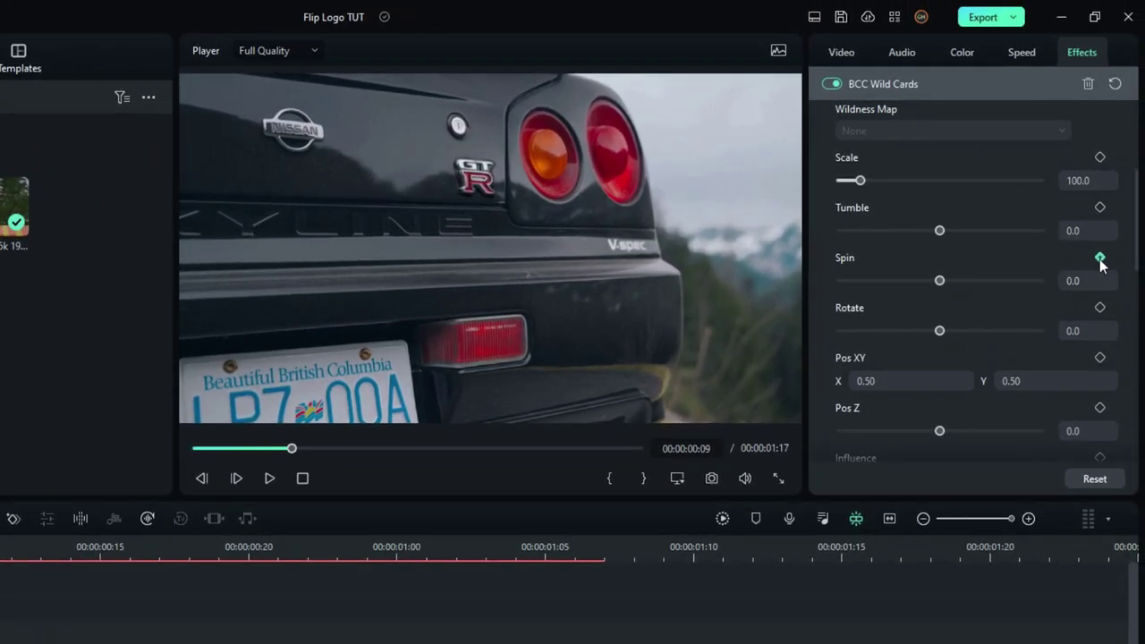
{"action": "left_click", "coordinate": [1101, 358]}
{"action": "scroll", "coordinate": [1113, 367], "scroll_direction": "down", "scroll_amount": 1}
{"action": "left_click", "coordinate": [1101, 341]}
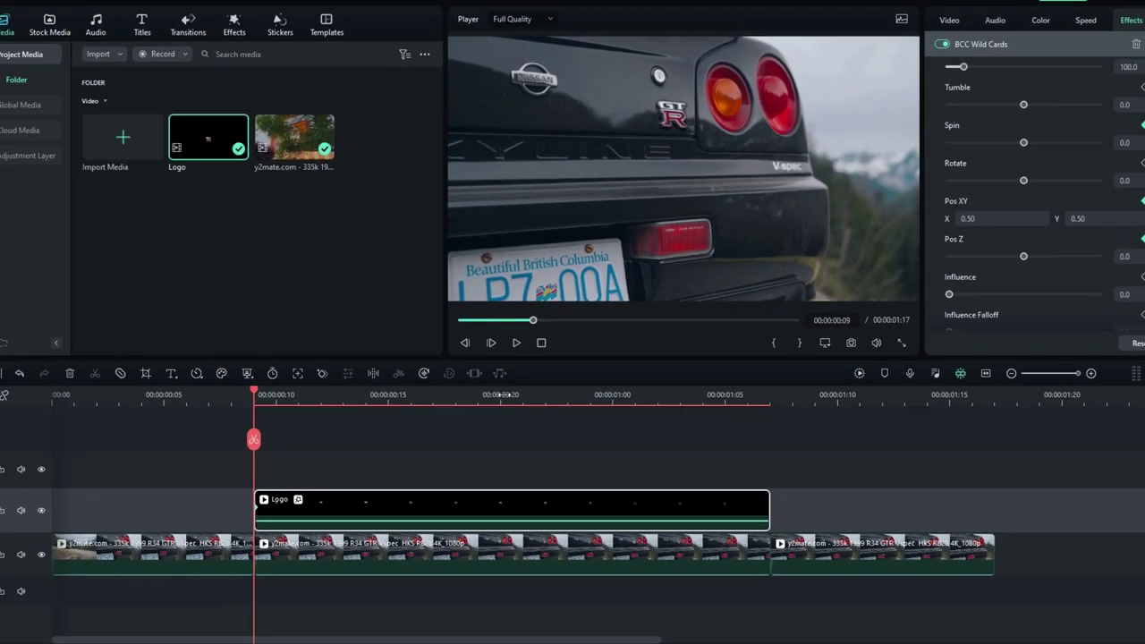
- At frame 21, set Pos Z to 35 and Pos X to 0.60
{"action": "left_click", "coordinate": [255, 546]}
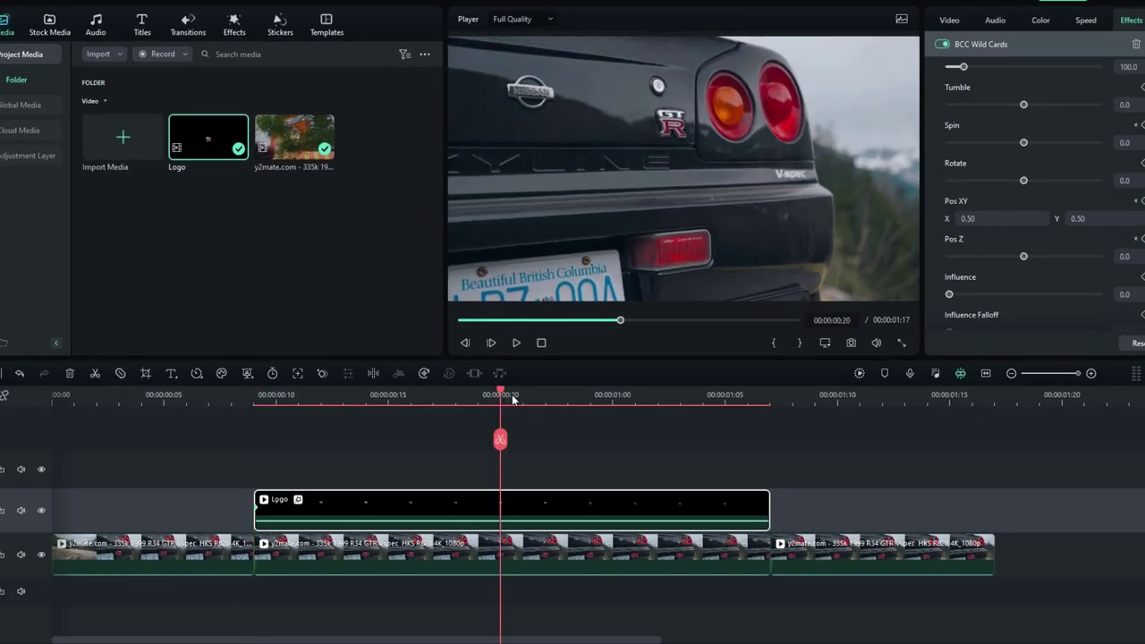
{"action": "left_click_drag", "start_coordinate": [513, 400], "coordinate": [529, 399]}
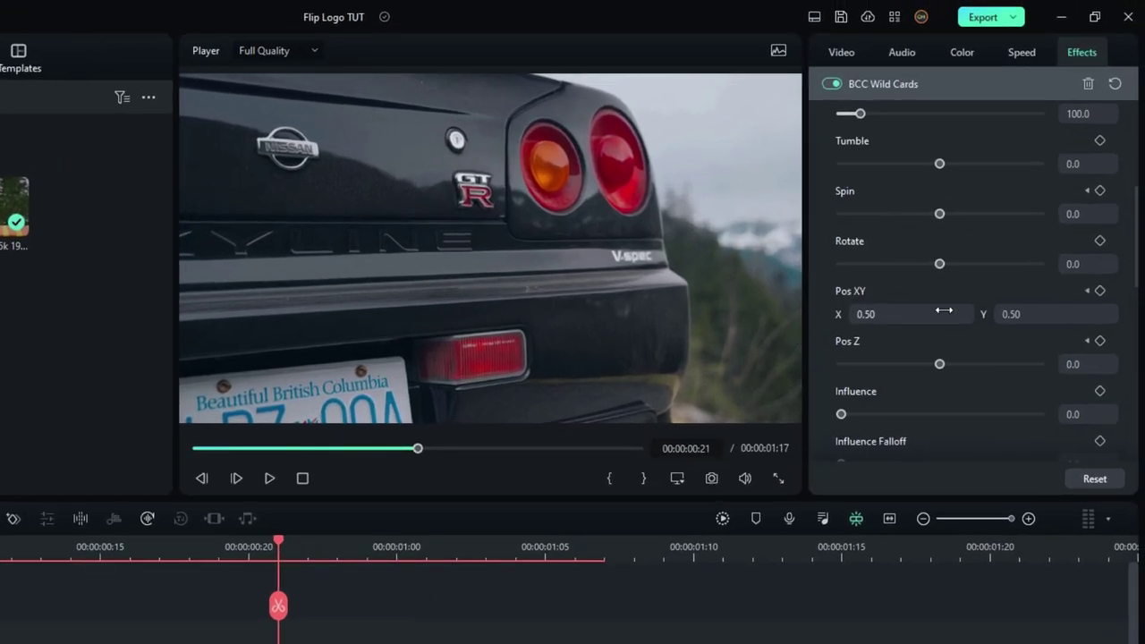
{"action": "left_click_drag", "start_coordinate": [1063, 362], "coordinate": [1077, 363]}
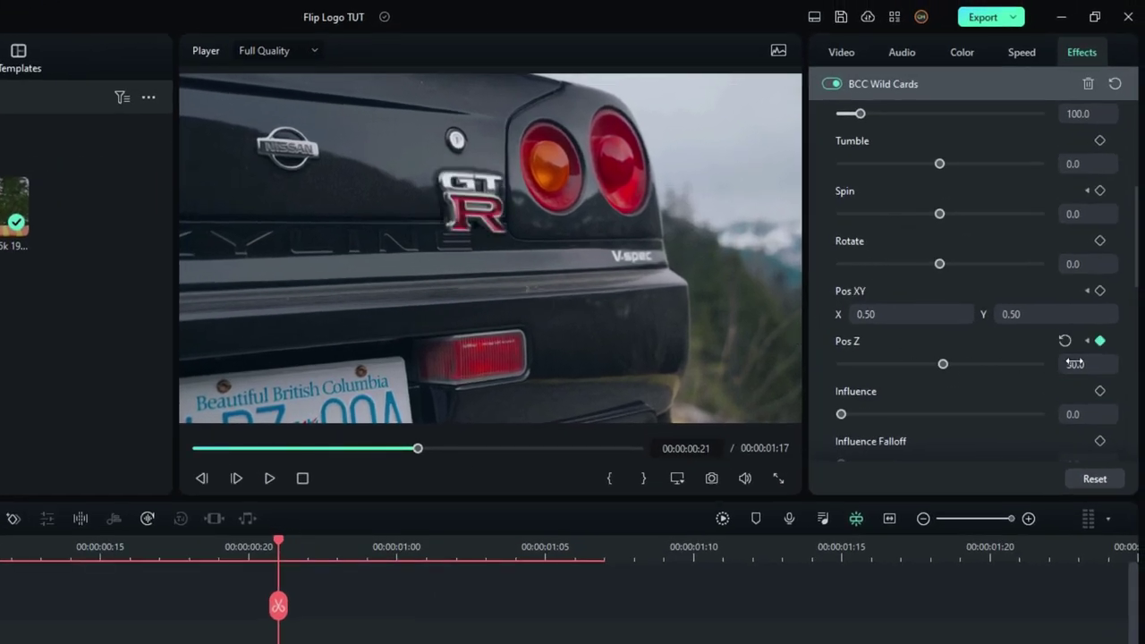
{"action": "left_click", "coordinate": [1075, 364]}
{"action": "type", "text": "35"}
{"action": "key", "text": "Return"}
{"action": "left_click", "coordinate": [919, 314]}
{"action": "type", "text": "0.6"}
{"action": "key", "text": "Return"}
- At 00:00:01:06, set Spin to 720 and return Pos X to 0.50 and Pos Z to 0
{"action": "left_click", "coordinate": [572, 547]}
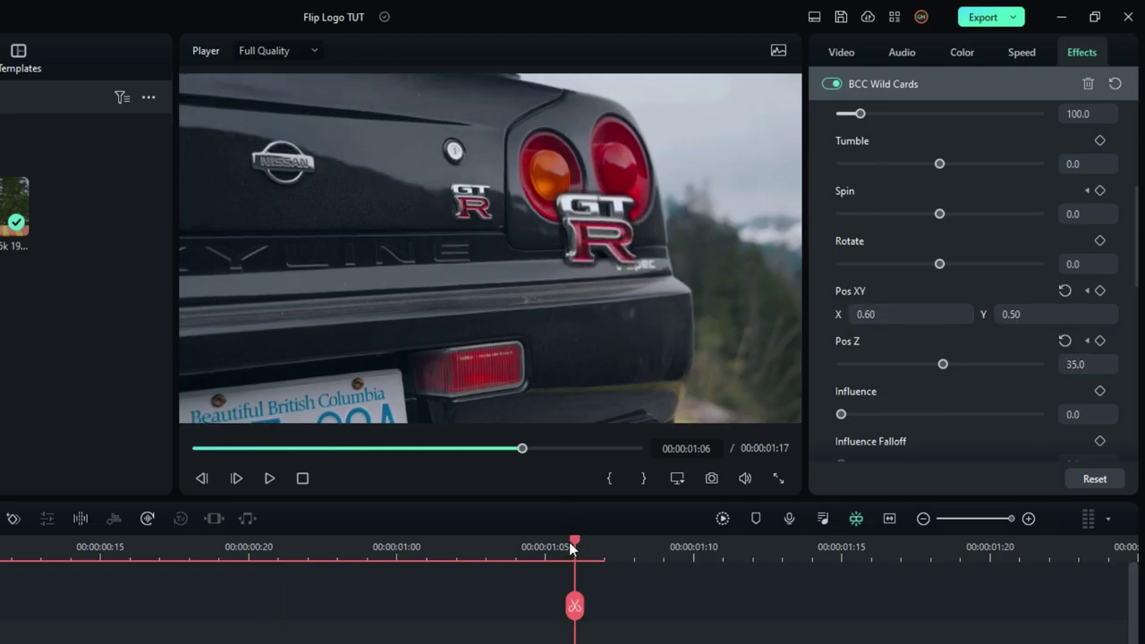
{"action": "left_click_drag", "start_coordinate": [939, 214], "coordinate": [1060, 227]}
{"action": "left_click", "coordinate": [1065, 291]}
{"action": "left_click", "coordinate": [1065, 341]}
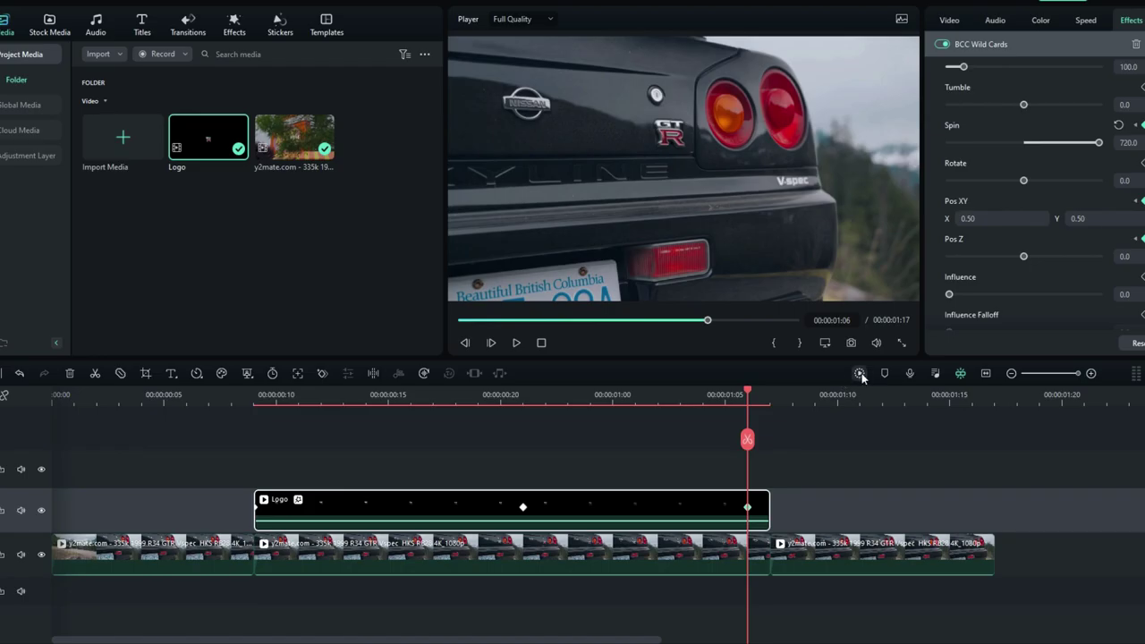
- Render a preview and play the current logo animation from near the start
{"action": "left_click", "coordinate": [860, 374]}
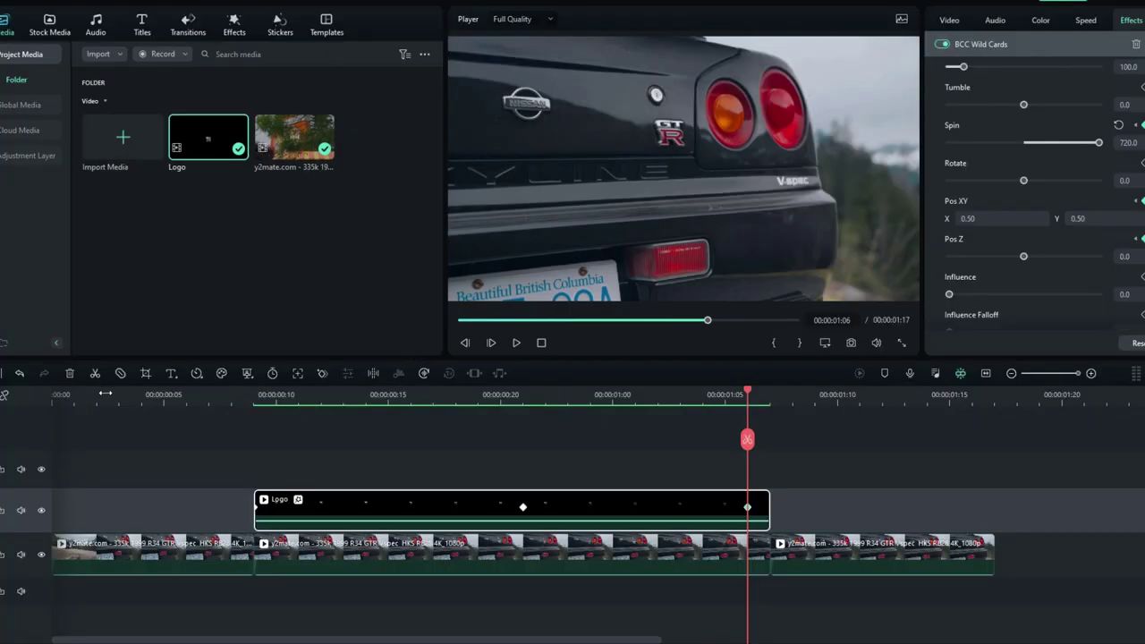
{"action": "left_click", "coordinate": [101, 394]}
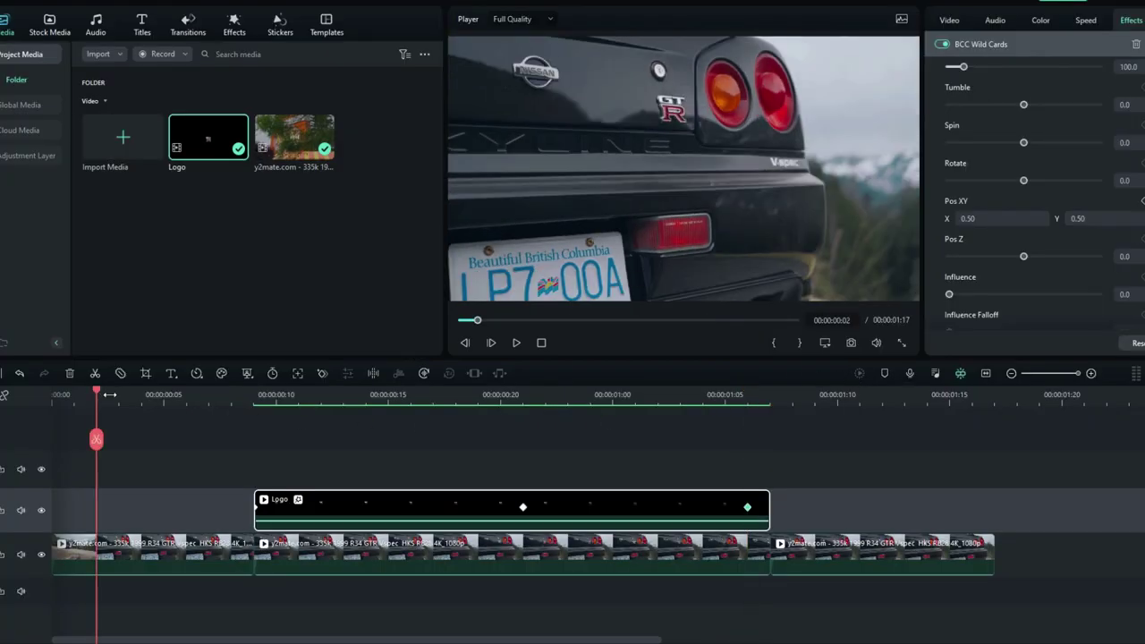
{"action": "key", "text": "space"}
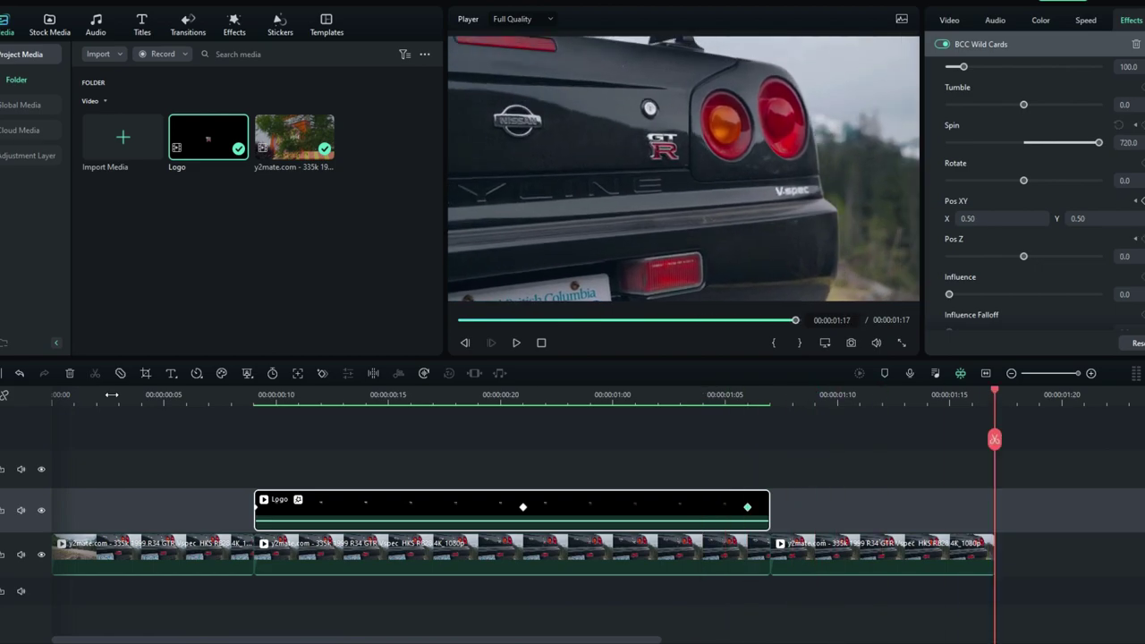
{"action": "key", "text": "space"}
{"action": "key", "text": "space"}
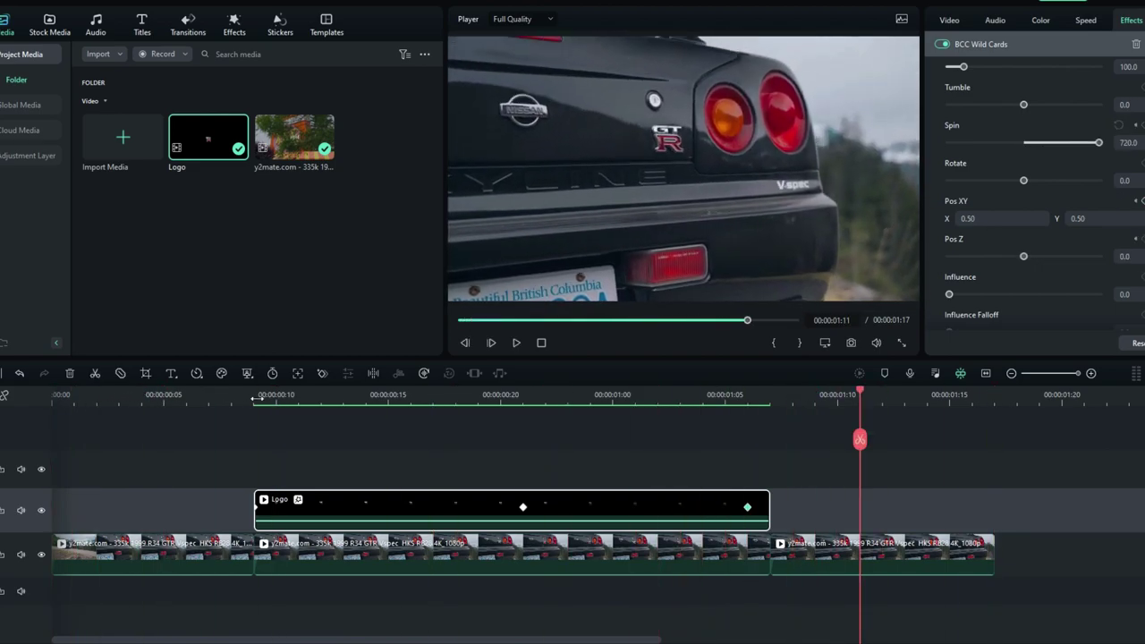
- Set Spin to -720 at the 1:06 keyframe and render a new preview
{"action": "left_click", "coordinate": [748, 510]}
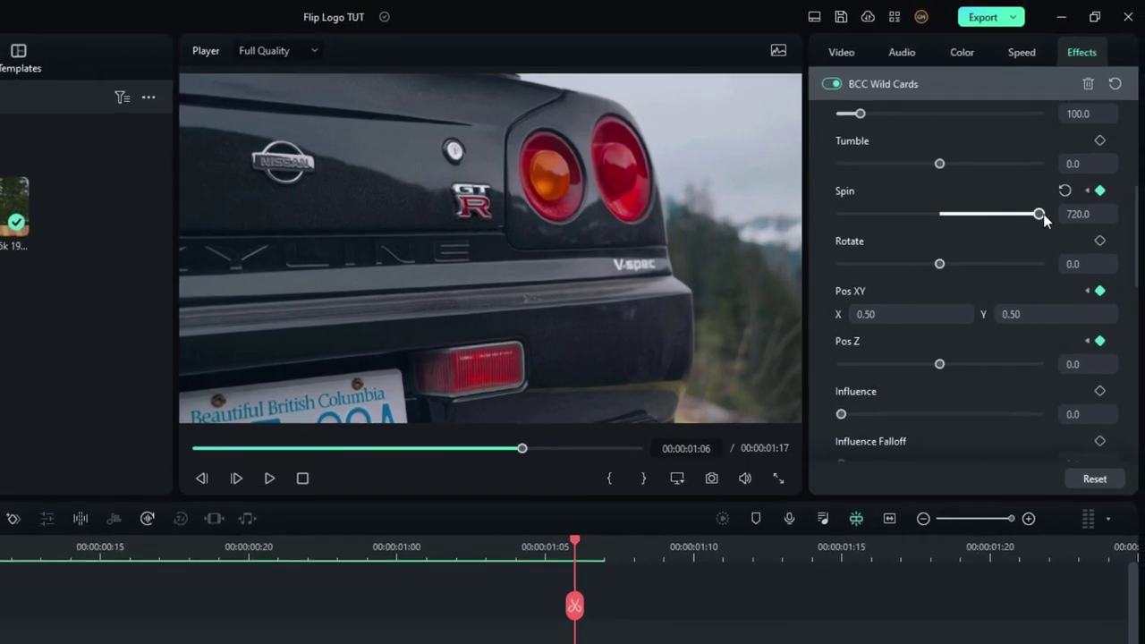
{"action": "left_click_drag", "start_coordinate": [1039, 214], "coordinate": [815, 217]}
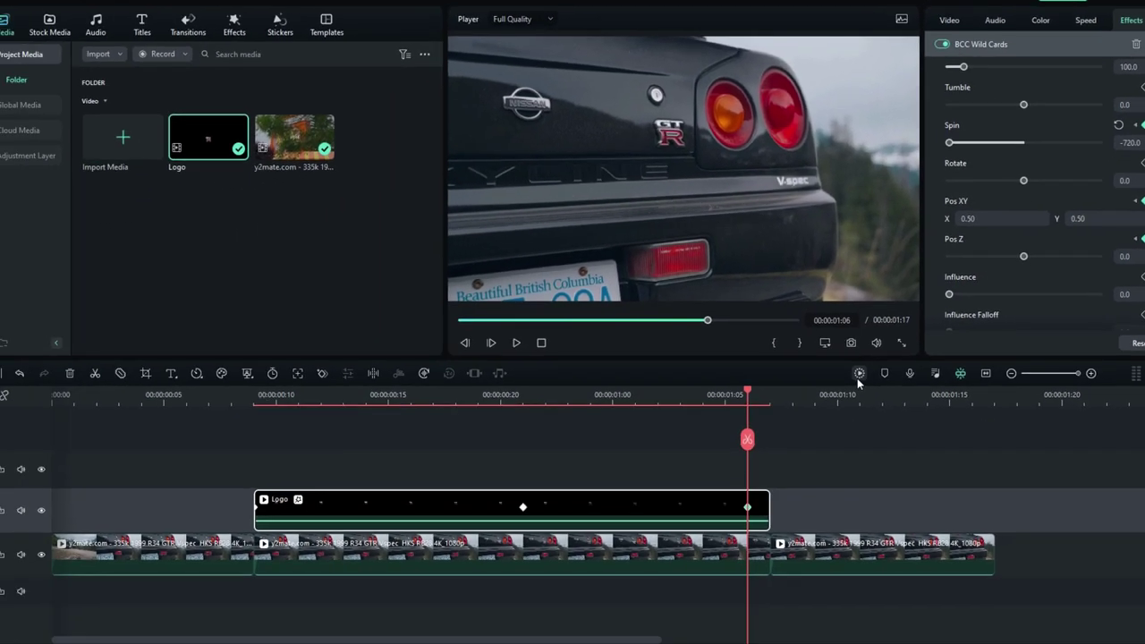
{"action": "left_click", "coordinate": [723, 518]}
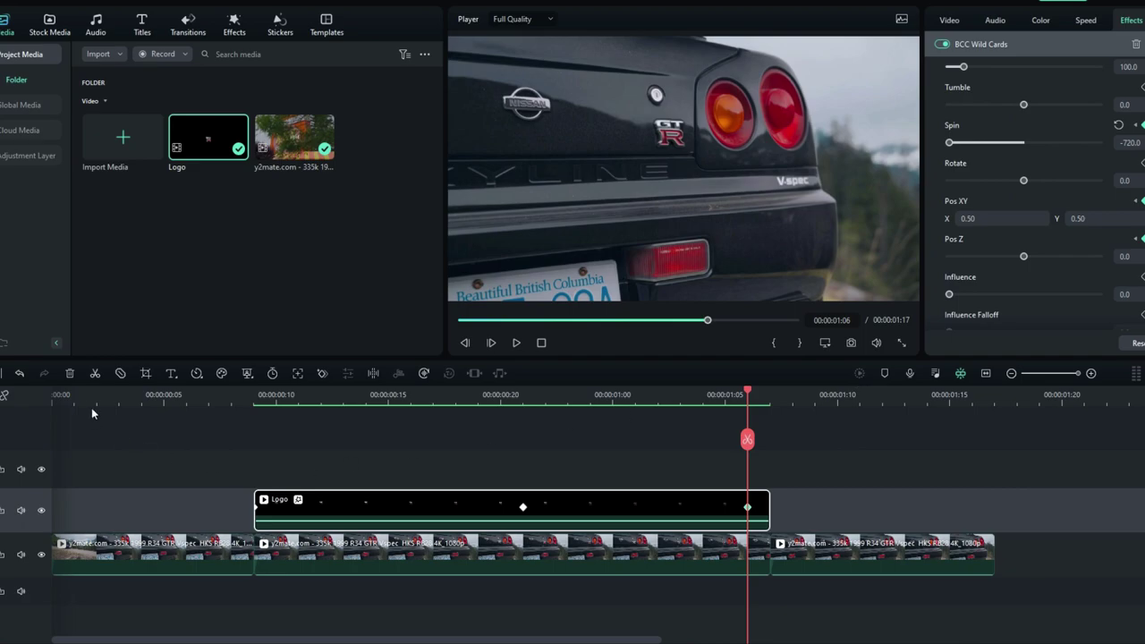
- Replay the reversed spin animation several times, then scrub to frame 18 to inspect the logo
{"action": "left_click", "coordinate": [116, 391]}
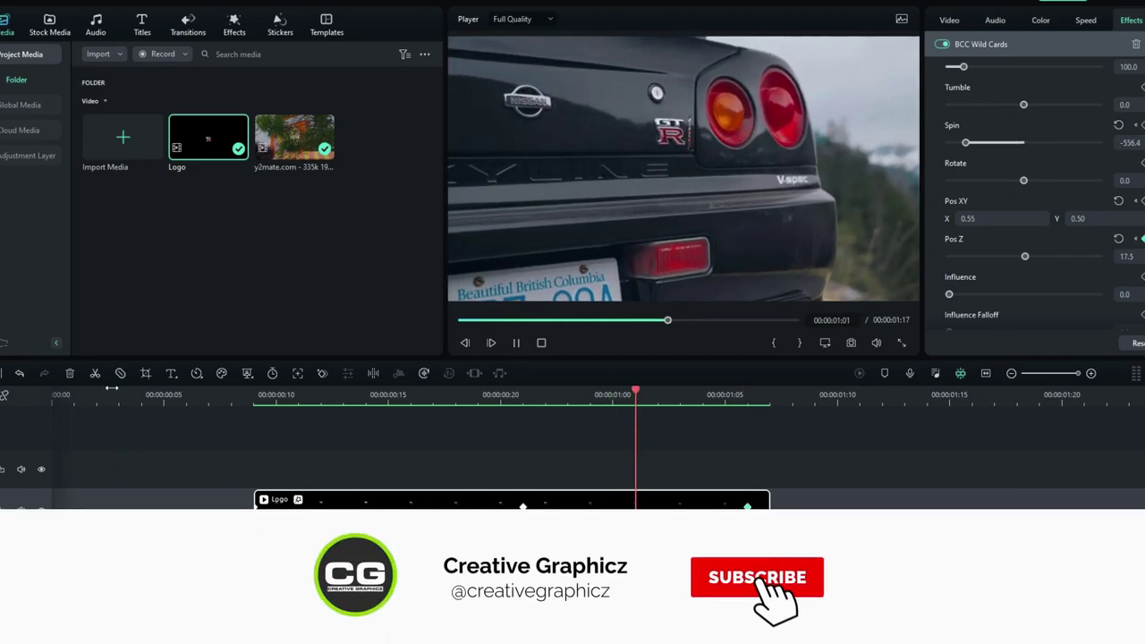
{"action": "left_click", "coordinate": [112, 391]}
{"action": "key", "text": "space"}
{"action": "left_click", "coordinate": [112, 391]}
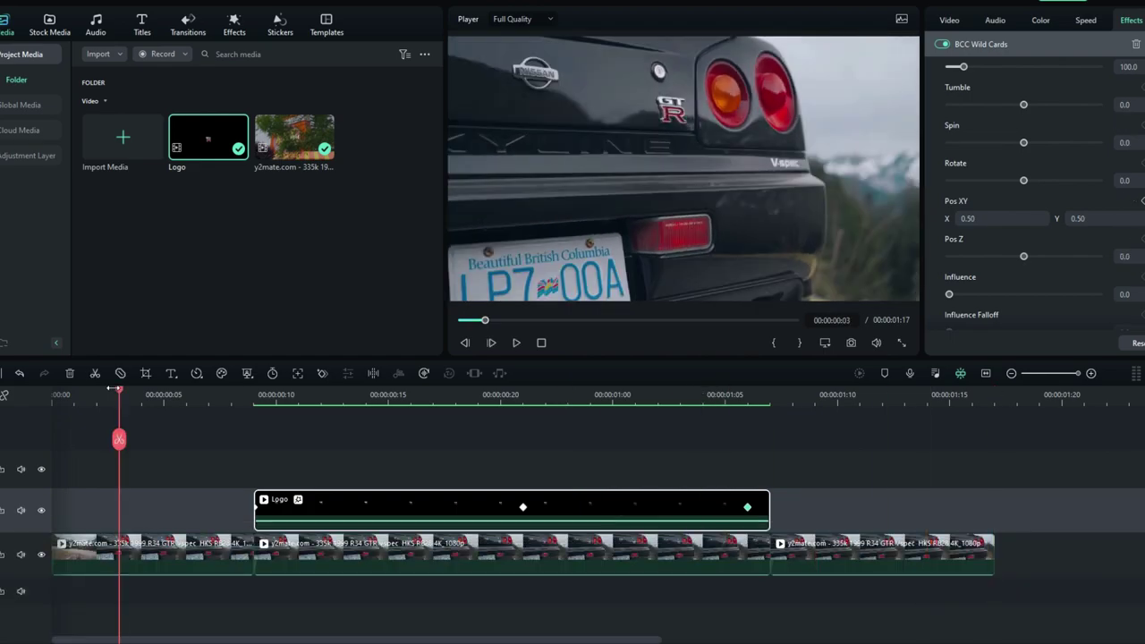
{"action": "key", "text": "space"}
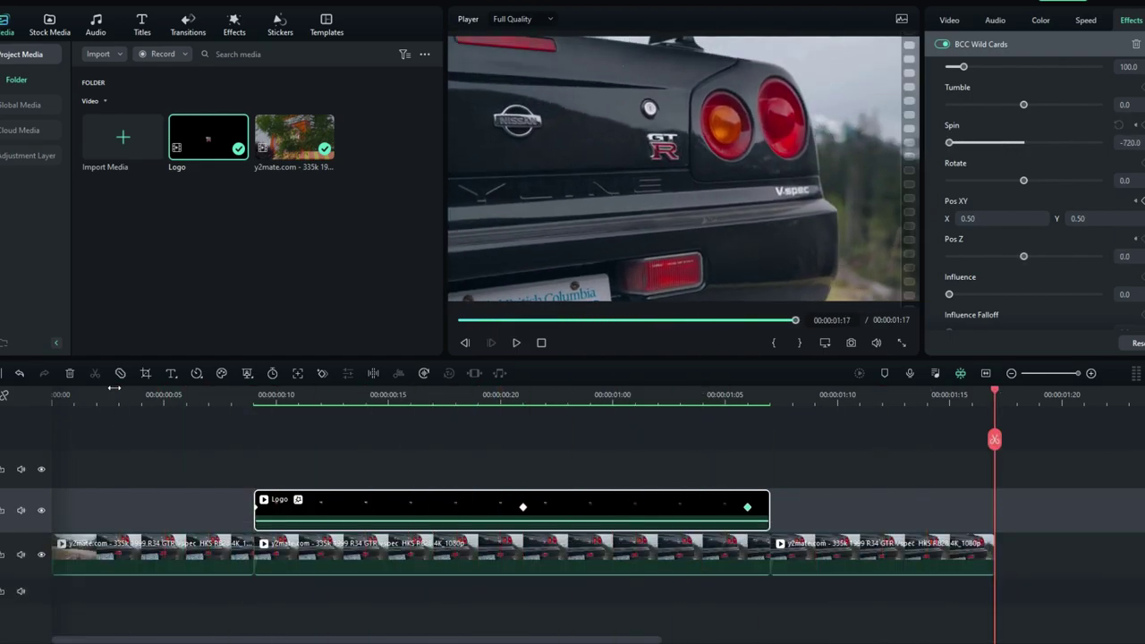
{"action": "left_click", "coordinate": [114, 388]}
{"action": "key", "text": "space"}
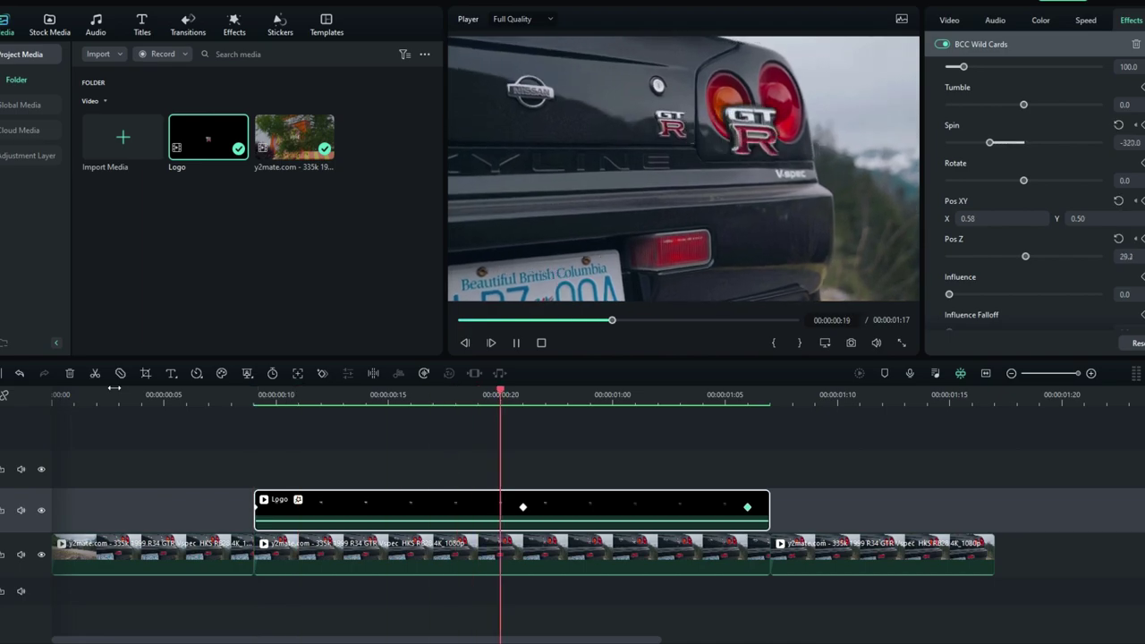
{"action": "left_click", "coordinate": [390, 400]}
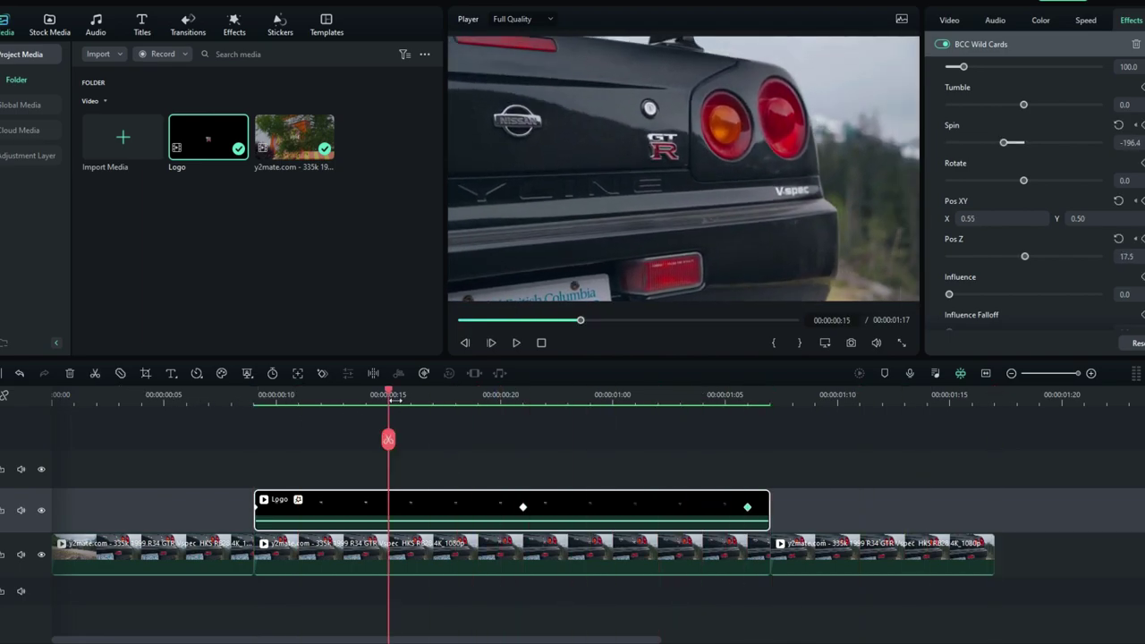
{"action": "left_click_drag", "start_coordinate": [390, 400], "coordinate": [483, 414]}
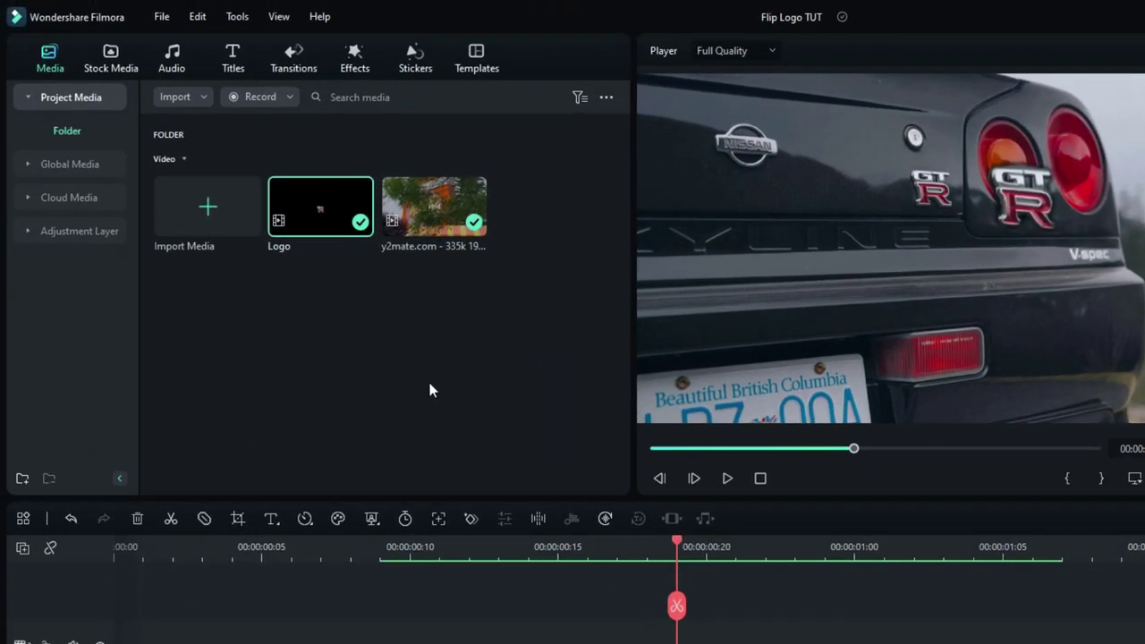
- Apply BCC Fast Lens Blur from the blur effects to the Logo clip
{"action": "left_click", "coordinate": [355, 59]}
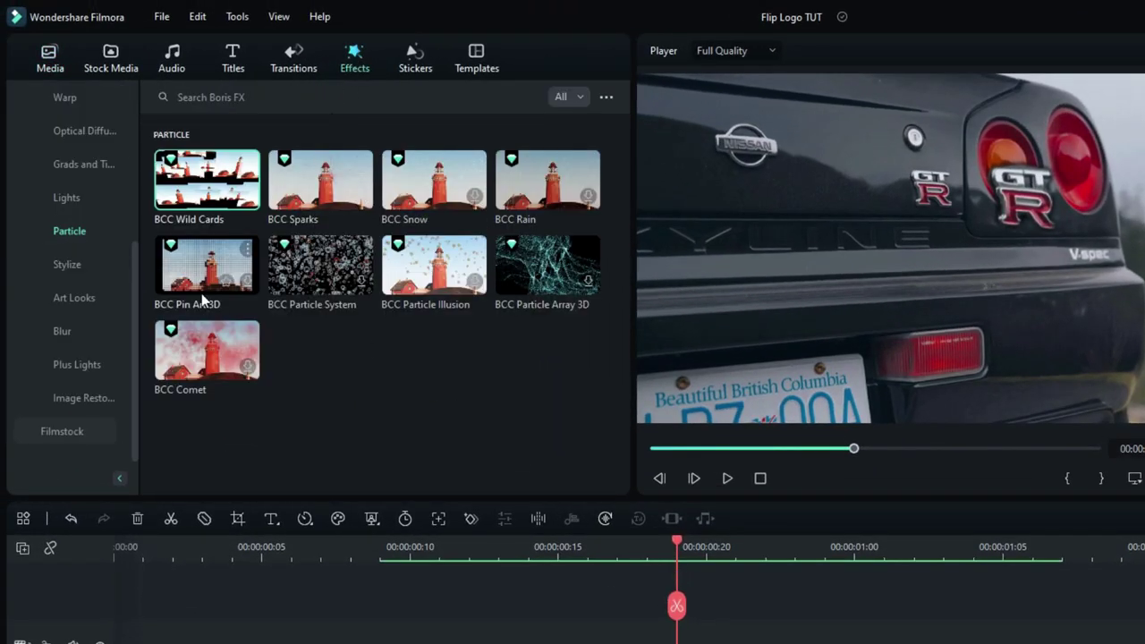
{"action": "left_click", "coordinate": [57, 333]}
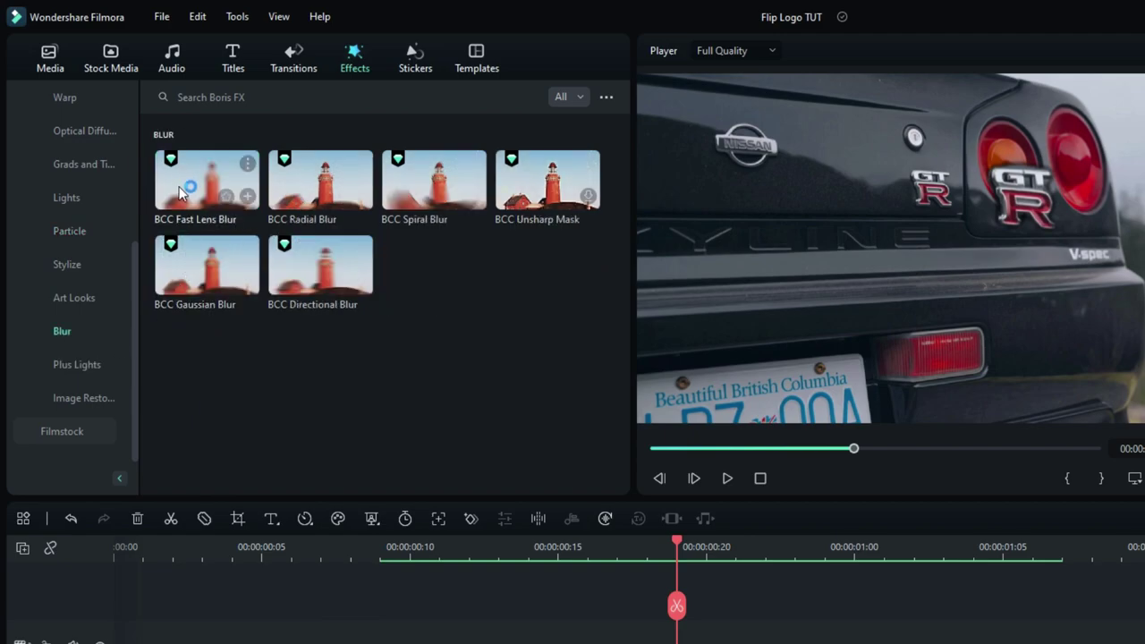
{"action": "left_click_drag", "start_coordinate": [181, 180], "coordinate": [483, 643]}
{"action": "left_click_drag", "start_coordinate": [483, 446], "coordinate": [474, 467]}
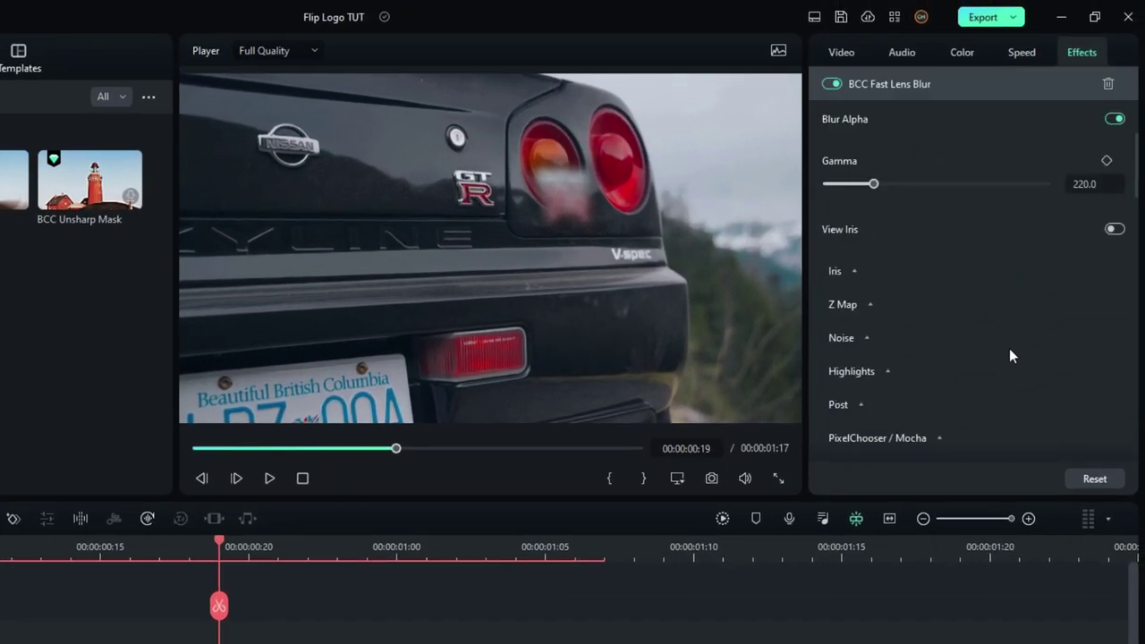
- Set the lens blur's Iris Scale to 1.5, then back to 1.0
{"action": "scroll", "coordinate": [1080, 269], "scroll_direction": "up", "scroll_amount": 5}
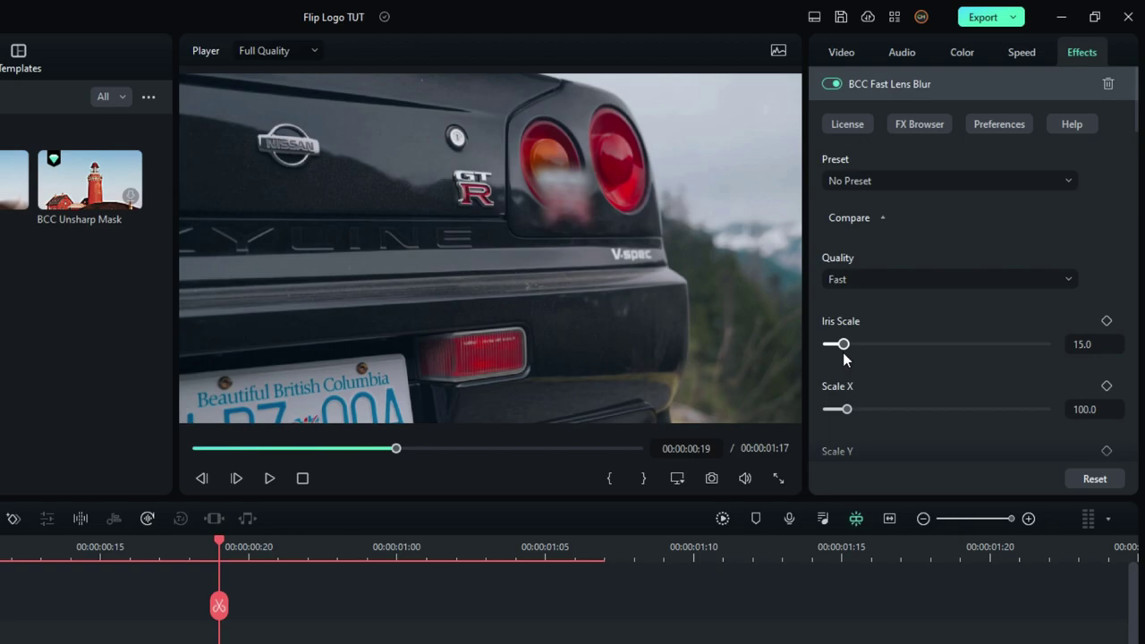
{"action": "left_click", "coordinate": [1093, 349]}
{"action": "type", "text": "1.5"}
{"action": "key", "text": "Return"}
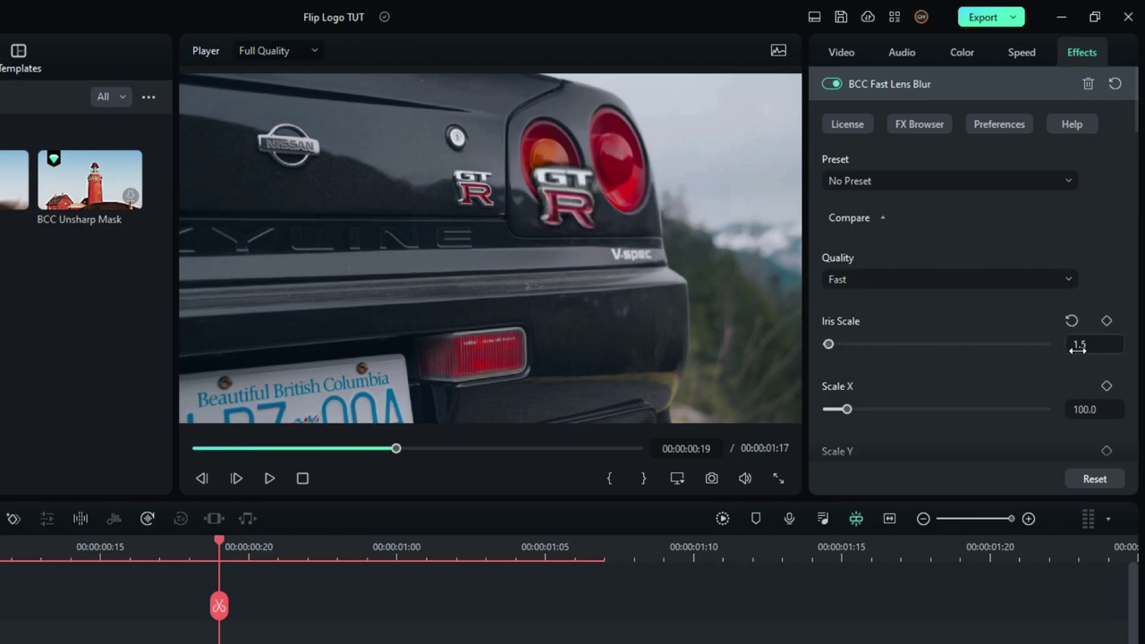
{"action": "left_click", "coordinate": [1079, 349]}
{"action": "type", "text": "1"}
{"action": "key", "text": "Return"}
- Lower the lens blur's Scale X to 10 and Scale Y to 50
{"action": "left_click_drag", "start_coordinate": [843, 412], "coordinate": [789, 411]}
{"action": "scroll", "coordinate": [900, 390], "scroll_direction": "down", "scroll_amount": 1}
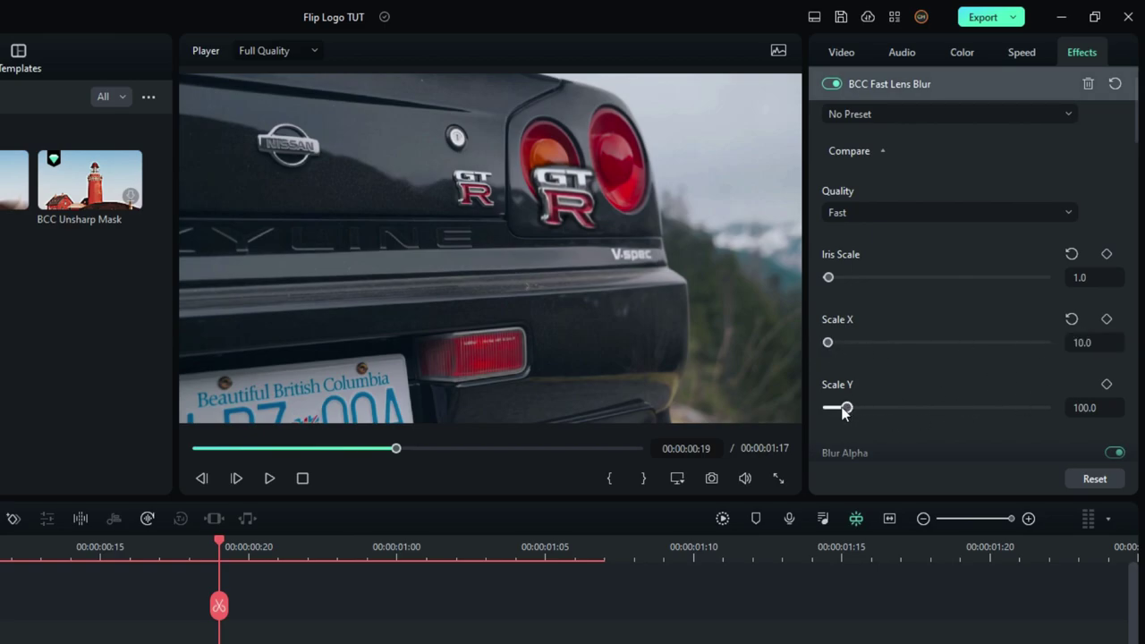
{"action": "left_click_drag", "start_coordinate": [847, 408], "coordinate": [839, 414]}
{"action": "left_click", "coordinate": [1078, 408]}
{"action": "type", "text": "50"}
{"action": "key", "text": "Return"}
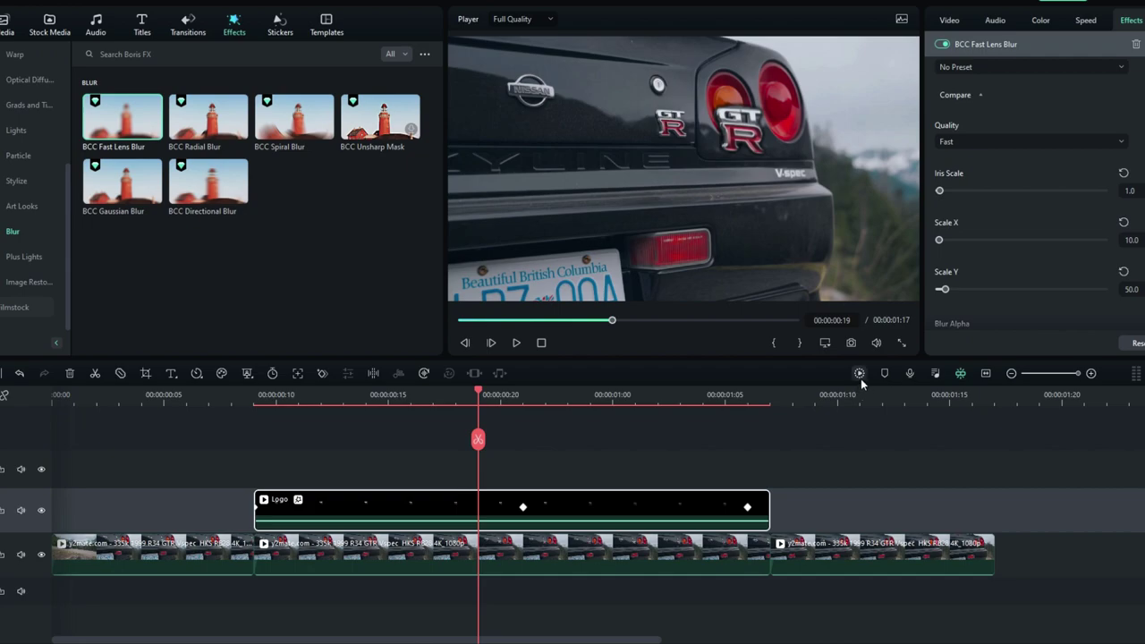
- Render a preview, play the blurred logo animation, and stop at 00:00:00:21
{"action": "left_click", "coordinate": [861, 379]}
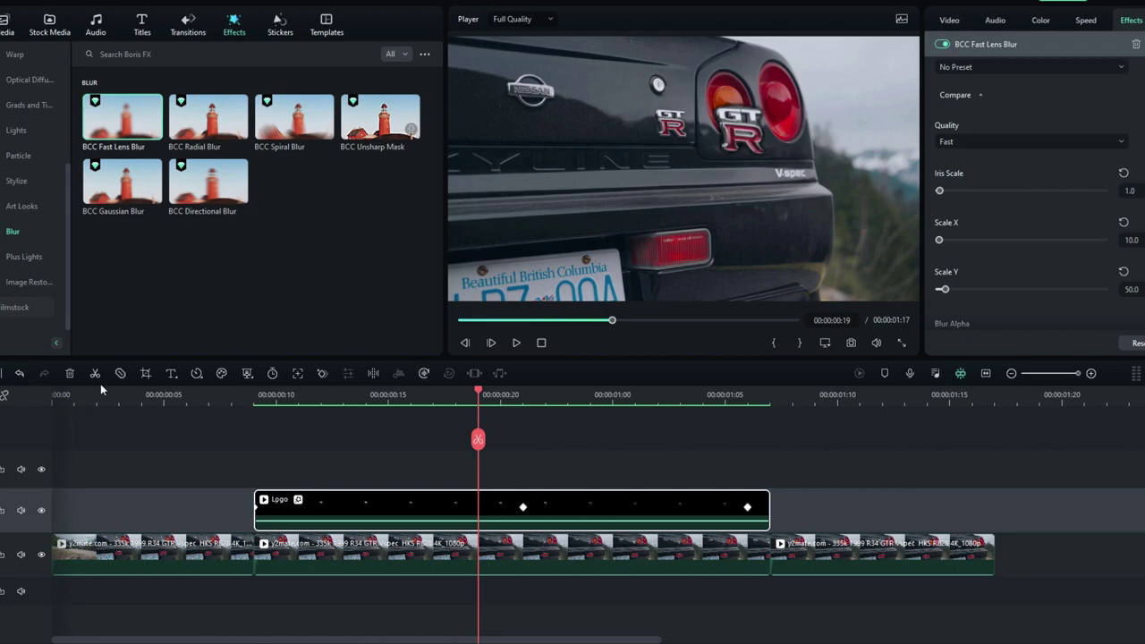
{"action": "left_click", "coordinate": [101, 391]}
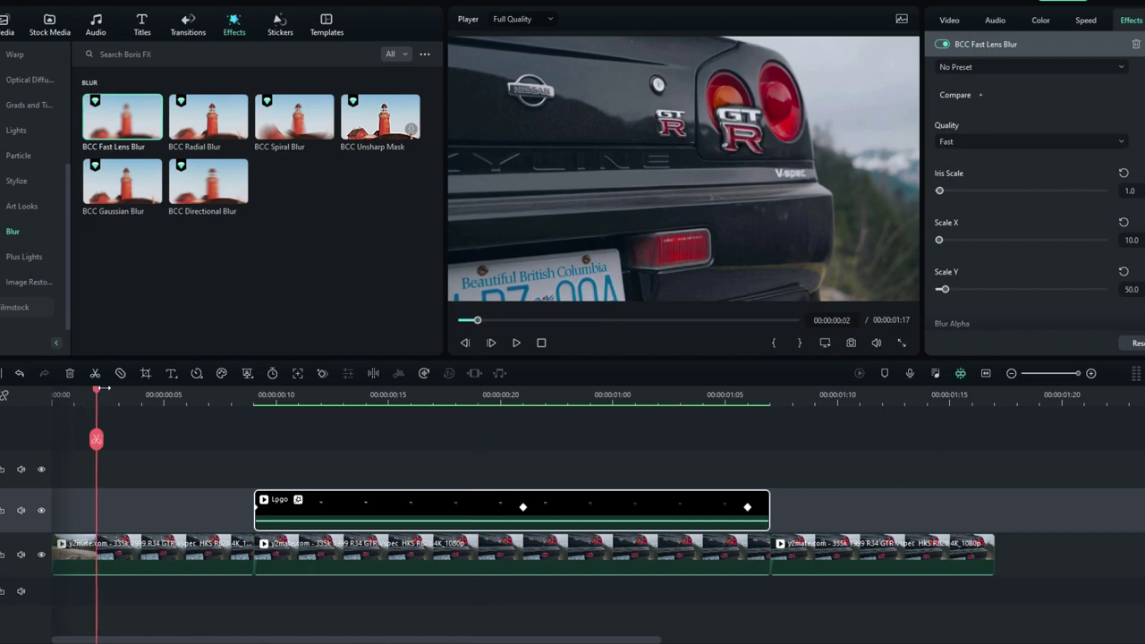
{"action": "key", "text": "space"}
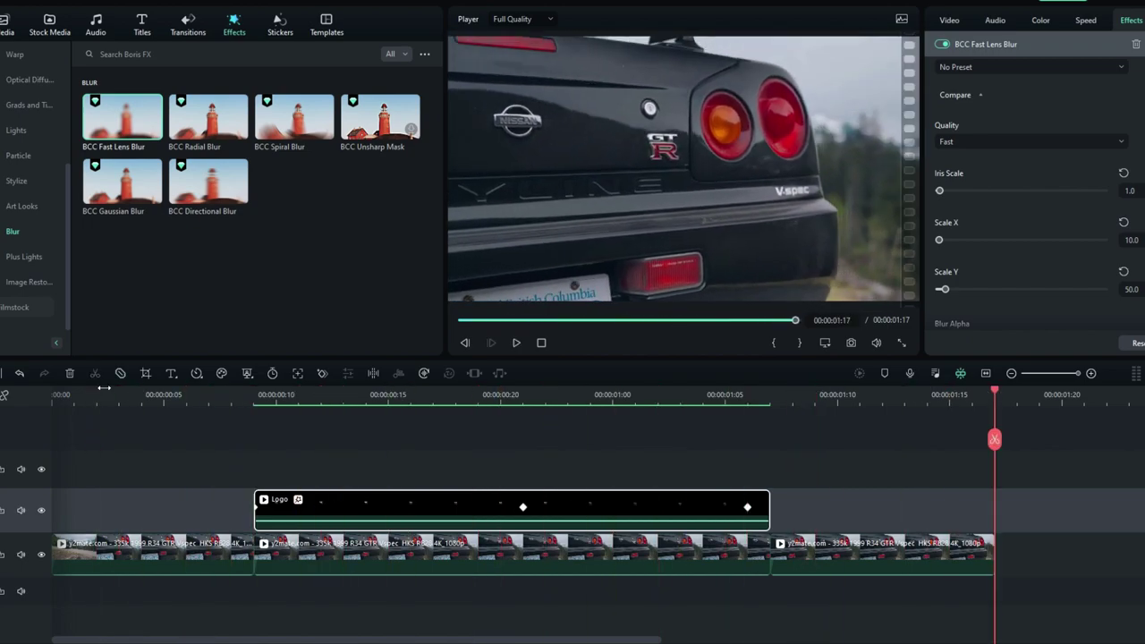
{"action": "key", "text": "space"}
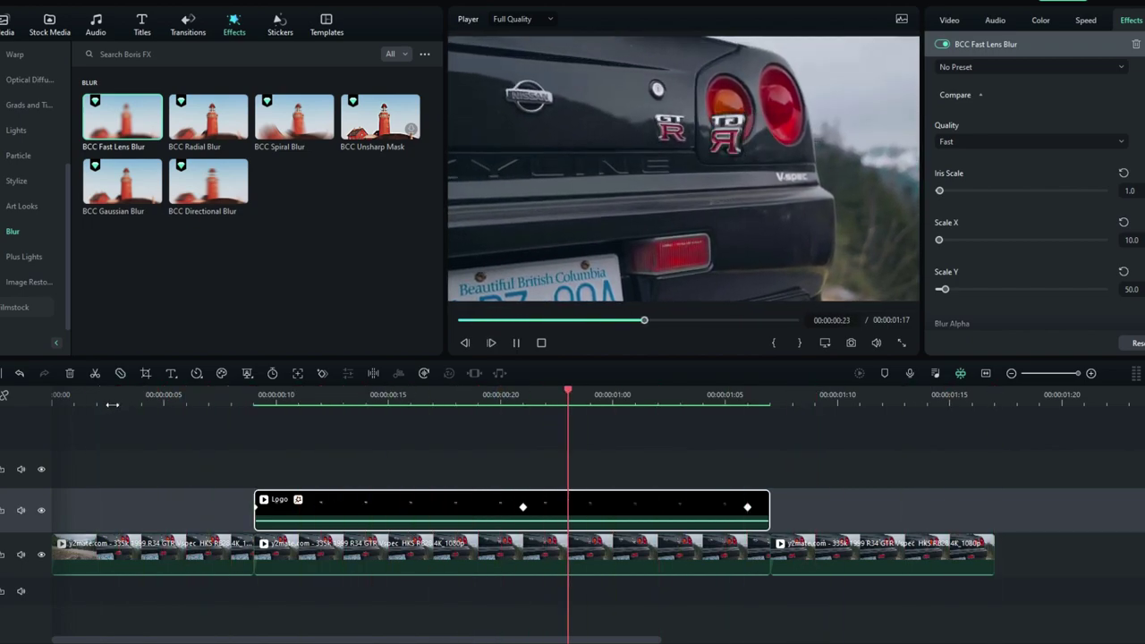
{"action": "left_click", "coordinate": [112, 404]}
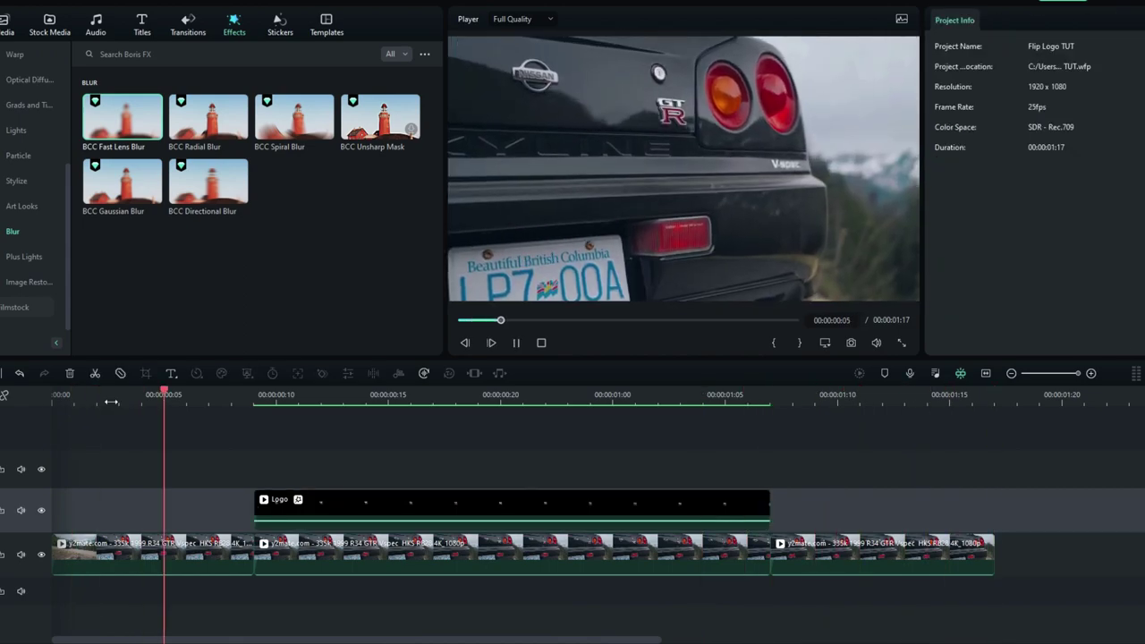
{"action": "key", "text": "space"}
{"action": "key", "text": "space"}
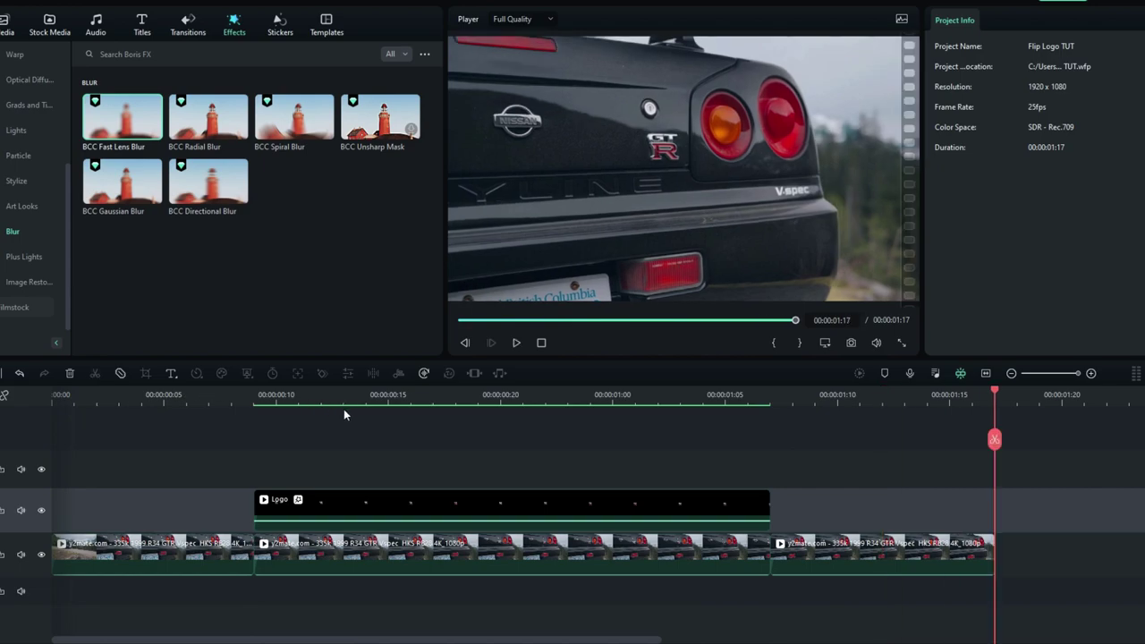
{"action": "left_click_drag", "start_coordinate": [410, 396], "coordinate": [528, 399]}
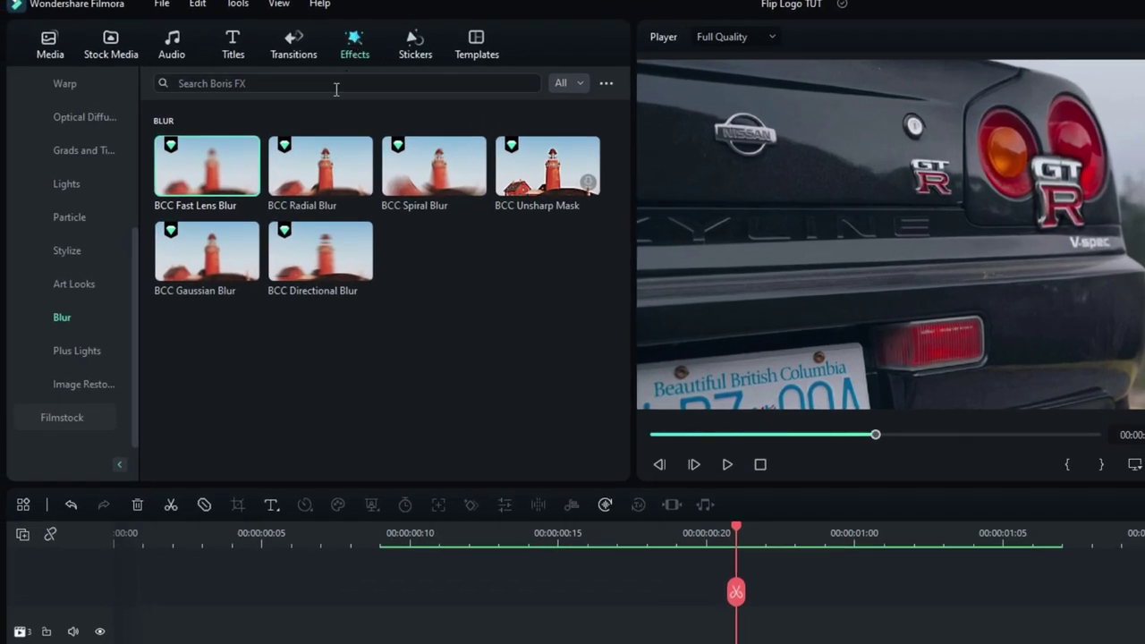
- Apply BCC Remover from Image Restoration to the middle car clip and select it at 00:00:00:20
{"action": "left_click", "coordinate": [89, 387]}
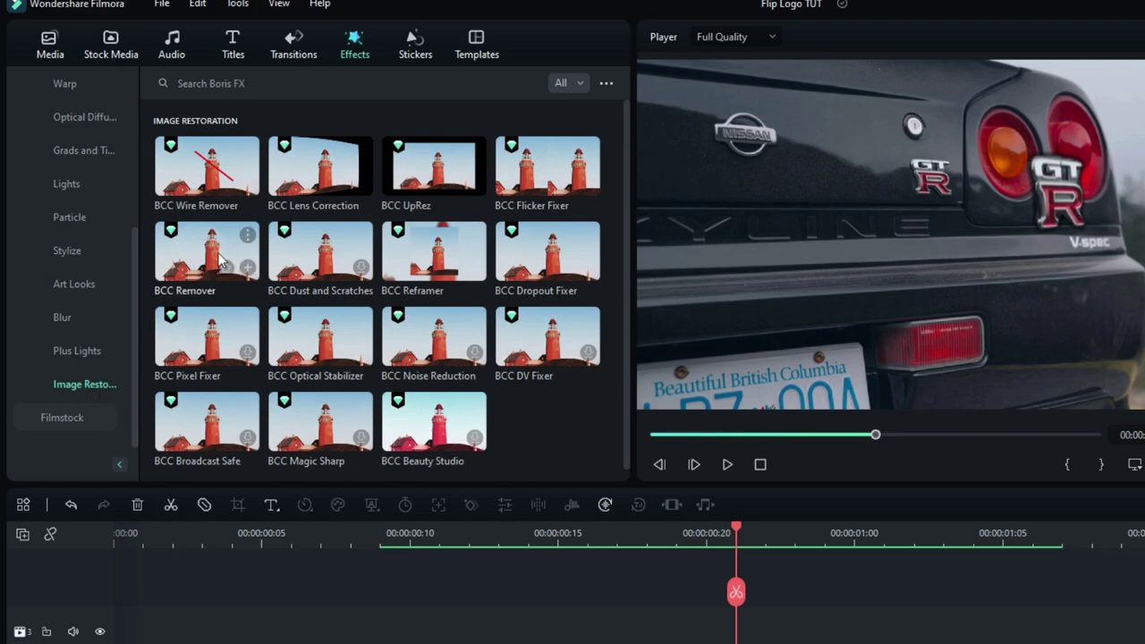
{"action": "left_click_drag", "start_coordinate": [211, 259], "coordinate": [313, 561]}
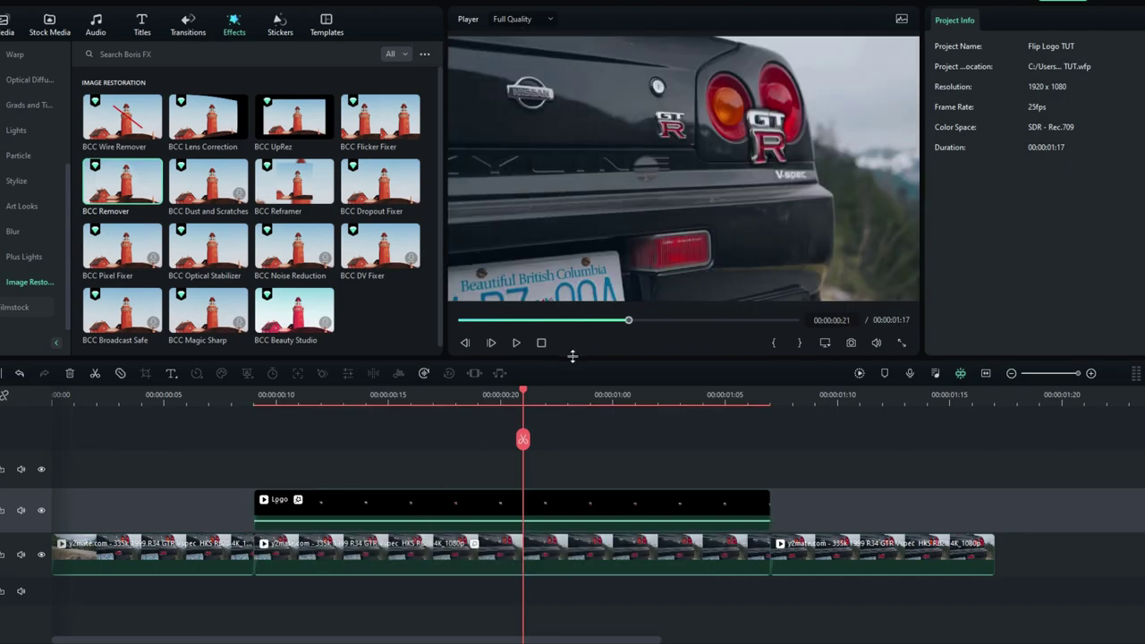
{"action": "left_click_drag", "start_coordinate": [521, 400], "coordinate": [499, 399]}
{"action": "left_click", "coordinate": [492, 546]}
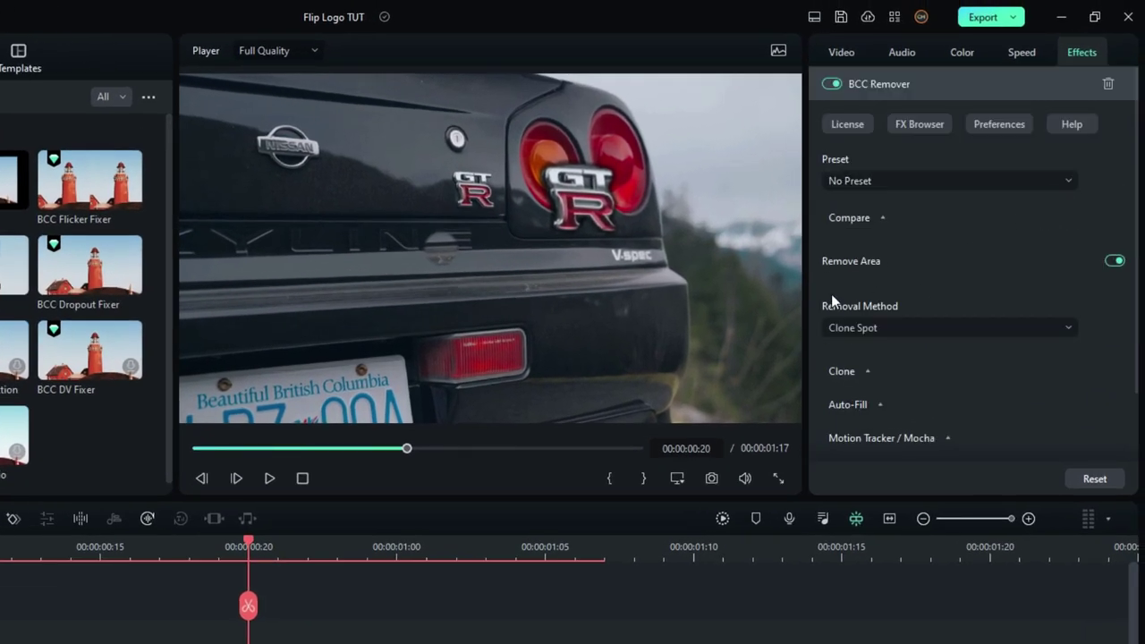
- Set Removal Method to Auto-Fill Smooth and switch PixelChooser on
{"action": "left_click", "coordinate": [872, 328]}
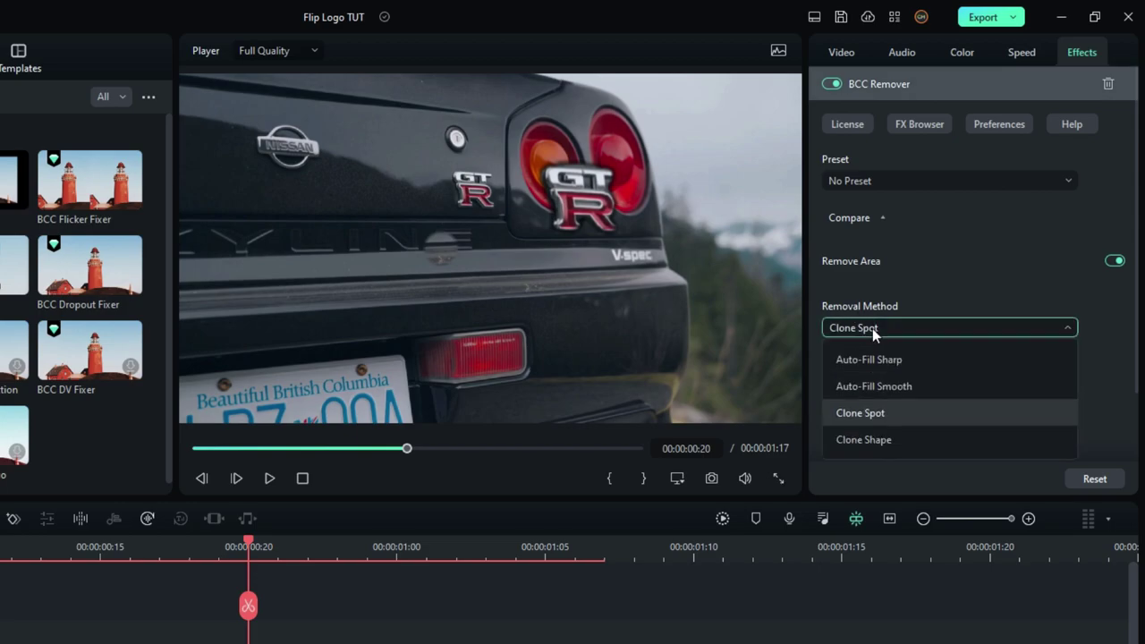
{"action": "left_click", "coordinate": [874, 385]}
{"action": "scroll", "coordinate": [1106, 360], "scroll_direction": "down", "scroll_amount": 2}
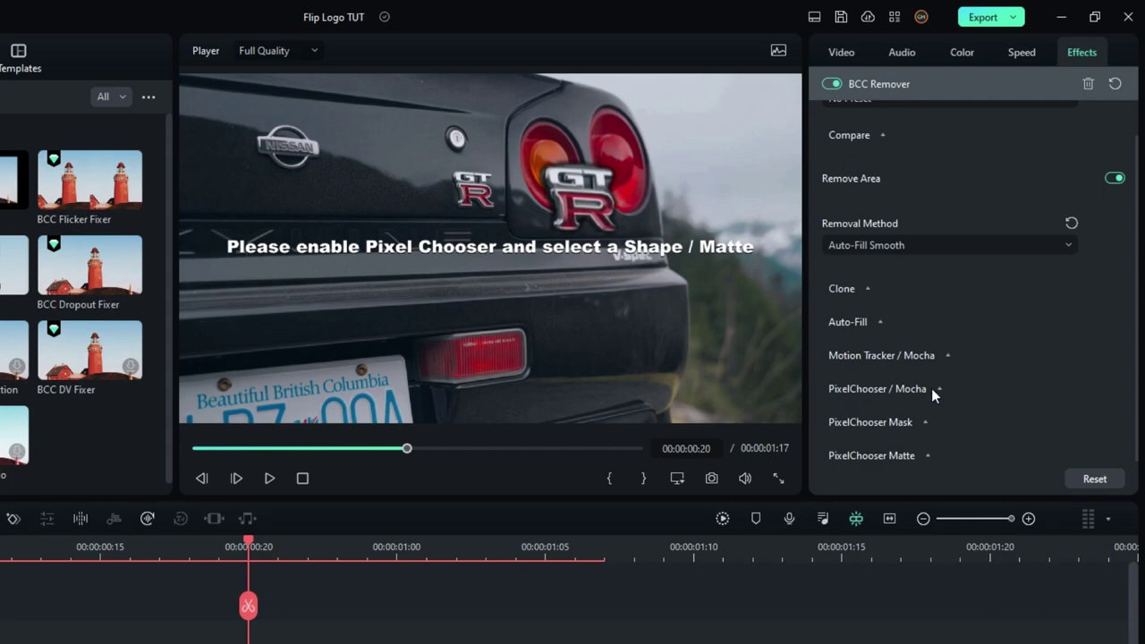
{"action": "left_click", "coordinate": [932, 389]}
{"action": "scroll", "coordinate": [1098, 359], "scroll_direction": "down", "scroll_amount": 4}
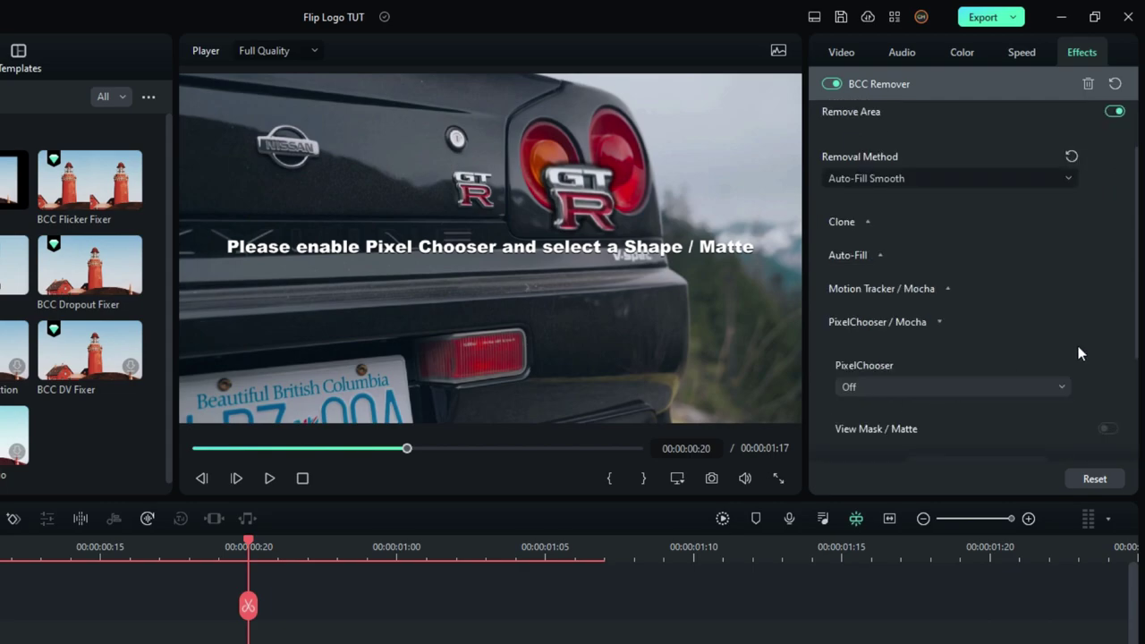
{"action": "left_click", "coordinate": [924, 257]}
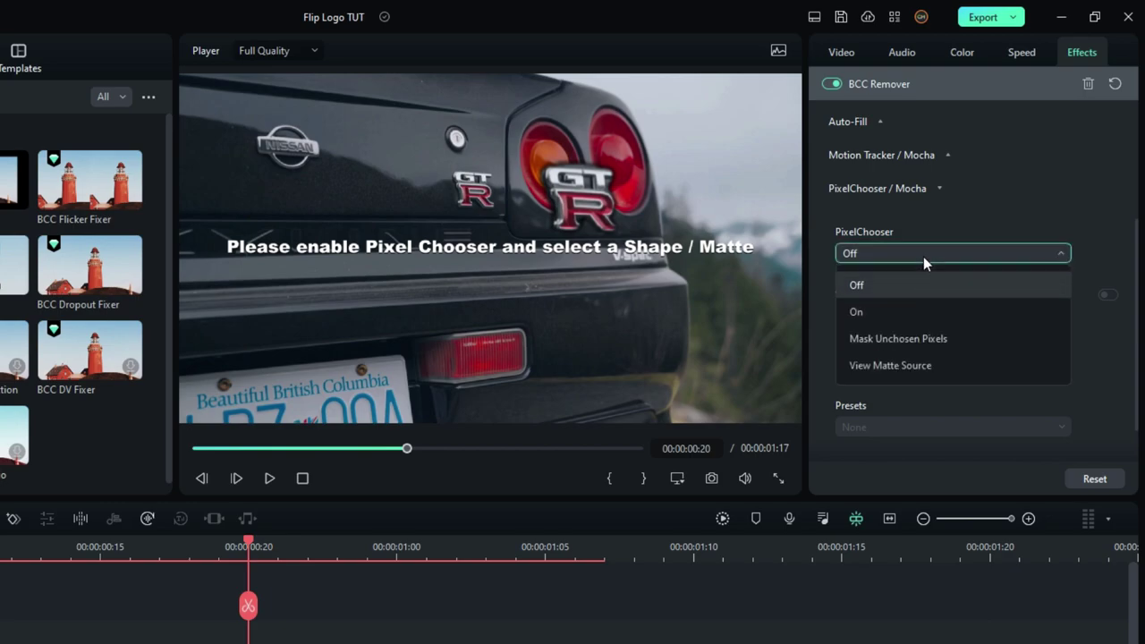
{"action": "left_click", "coordinate": [878, 313]}
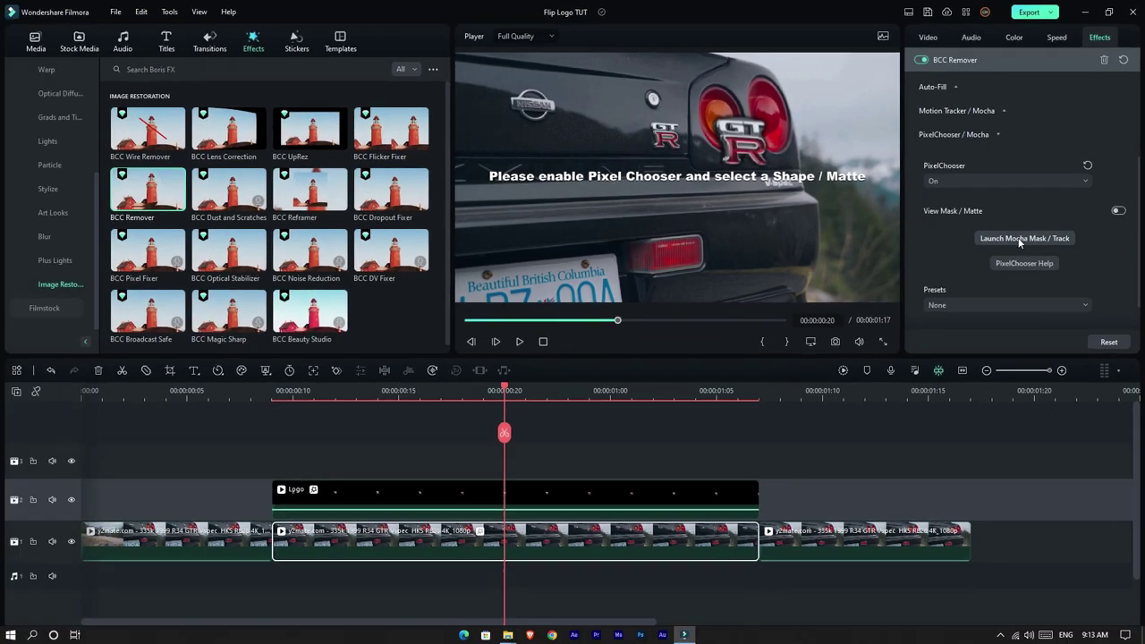
- Launch Mocha and draw a seven-point closed X-spline shape around the GT-R badge
{"action": "left_click", "coordinate": [971, 334]}
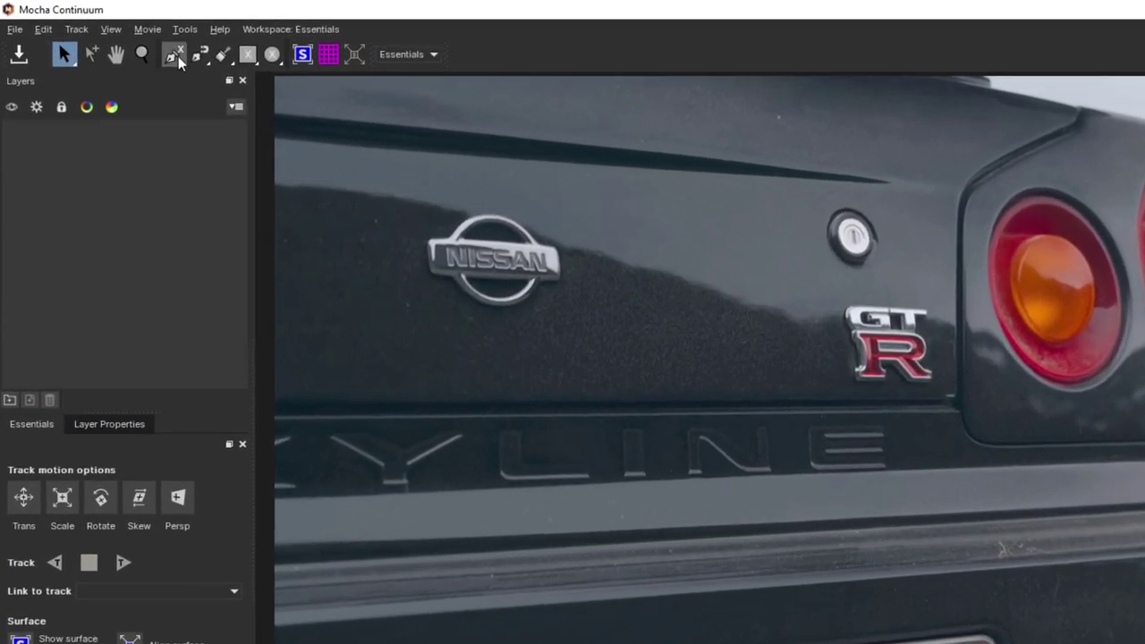
{"action": "left_click", "coordinate": [176, 55]}
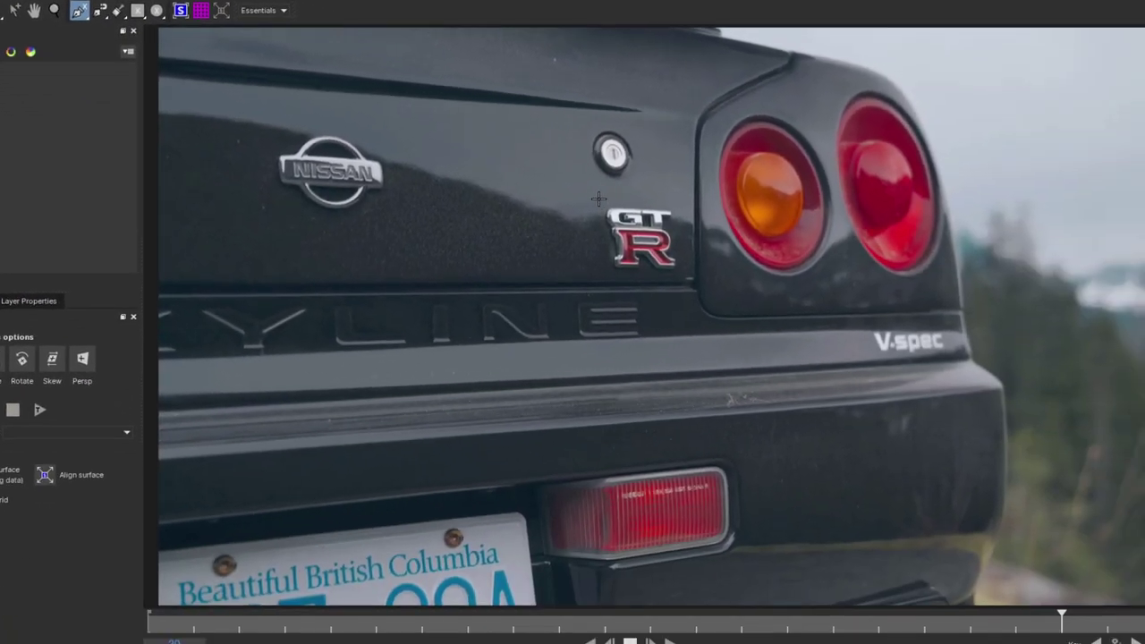
{"action": "left_click", "coordinate": [570, 194]}
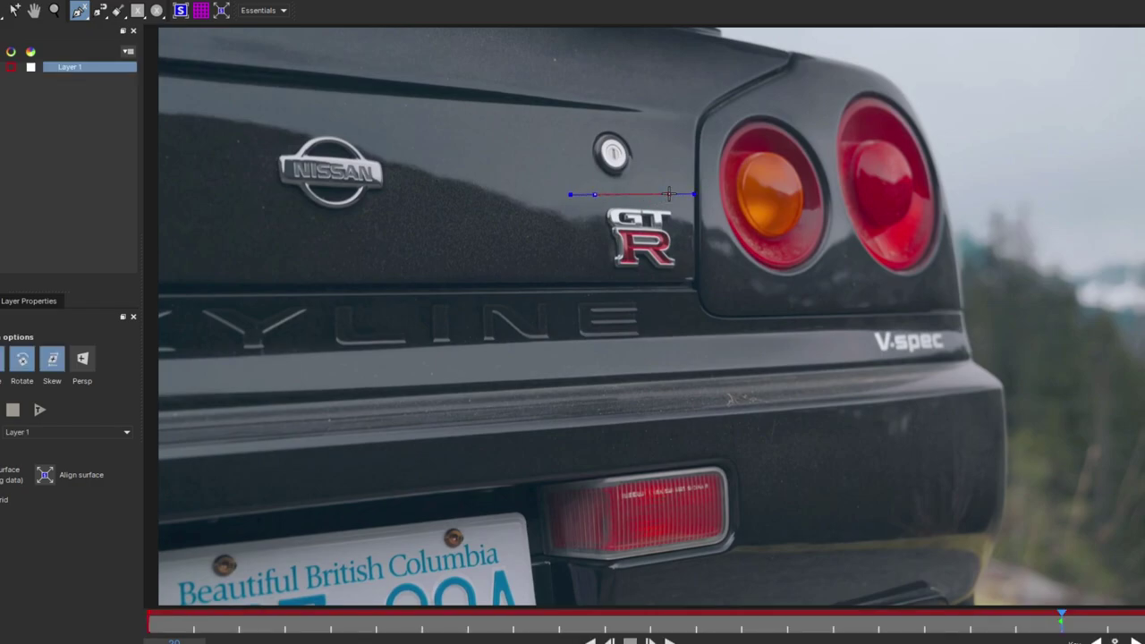
{"action": "left_click", "coordinate": [696, 197]}
{"action": "left_click", "coordinate": [673, 196]}
{"action": "left_click", "coordinate": [689, 229]}
{"action": "left_click", "coordinate": [683, 281]}
{"action": "left_click", "coordinate": [608, 281]}
{"action": "left_click", "coordinate": [595, 257]}
{"action": "right_click", "coordinate": [594, 256]}
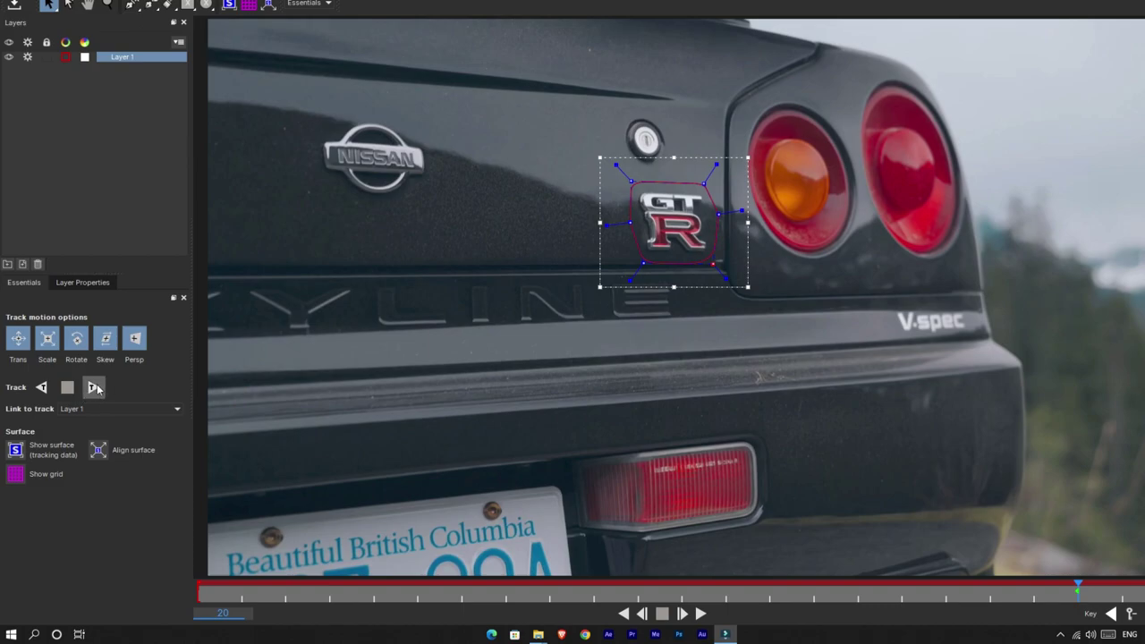
- Track the badge shape forward and backward, show the grid, save, and close Mocha
{"action": "left_click", "coordinate": [95, 387]}
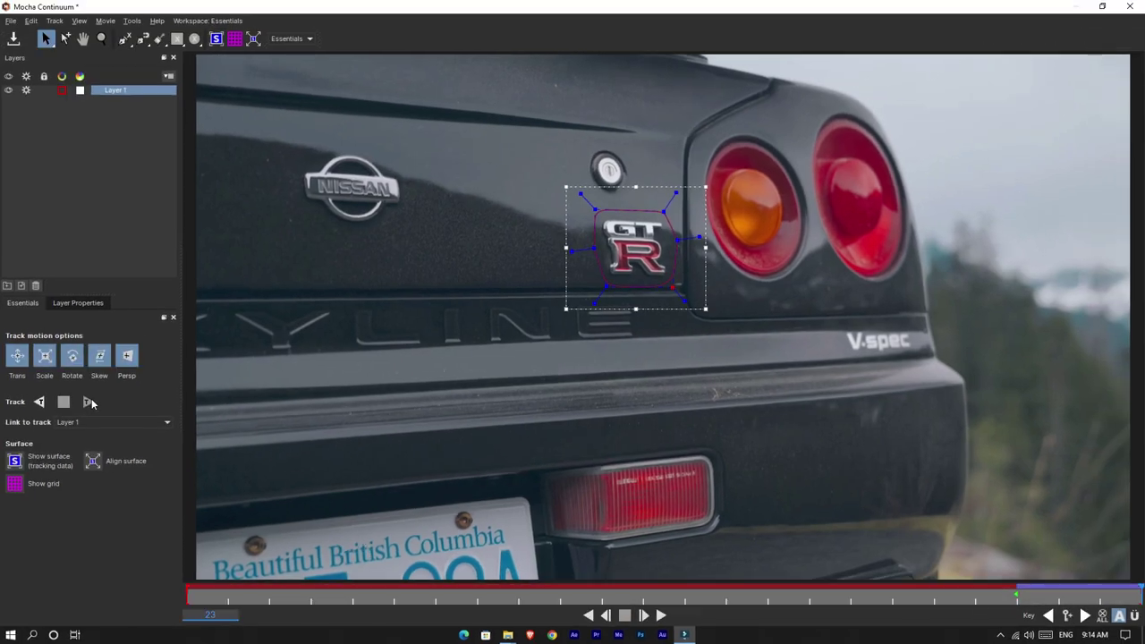
{"action": "left_click", "coordinate": [42, 403]}
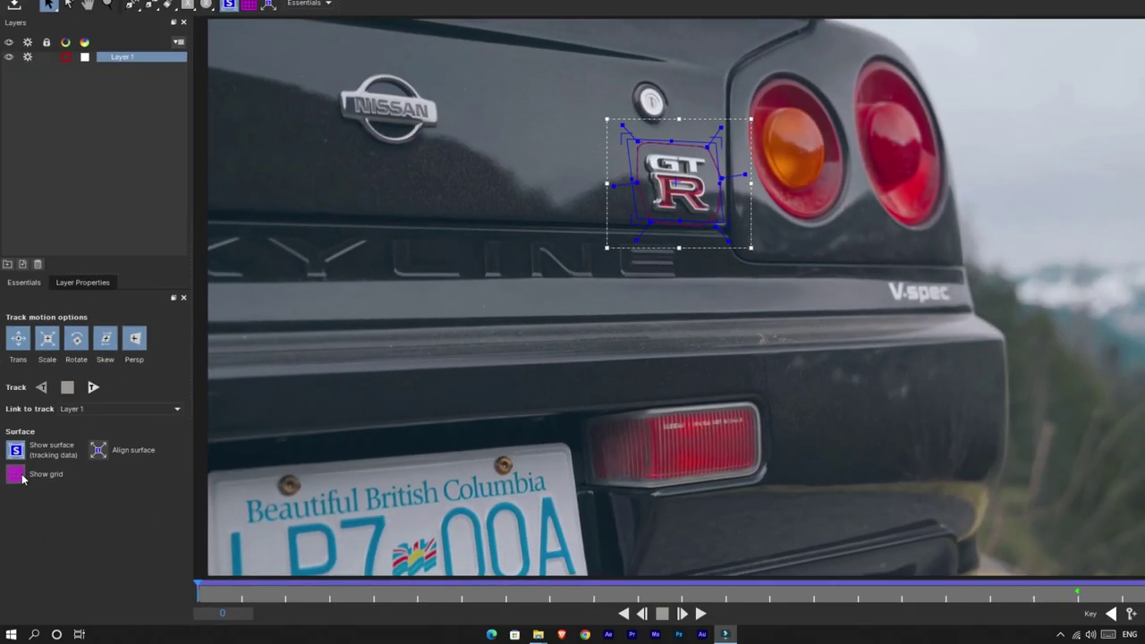
{"action": "left_click", "coordinate": [22, 479]}
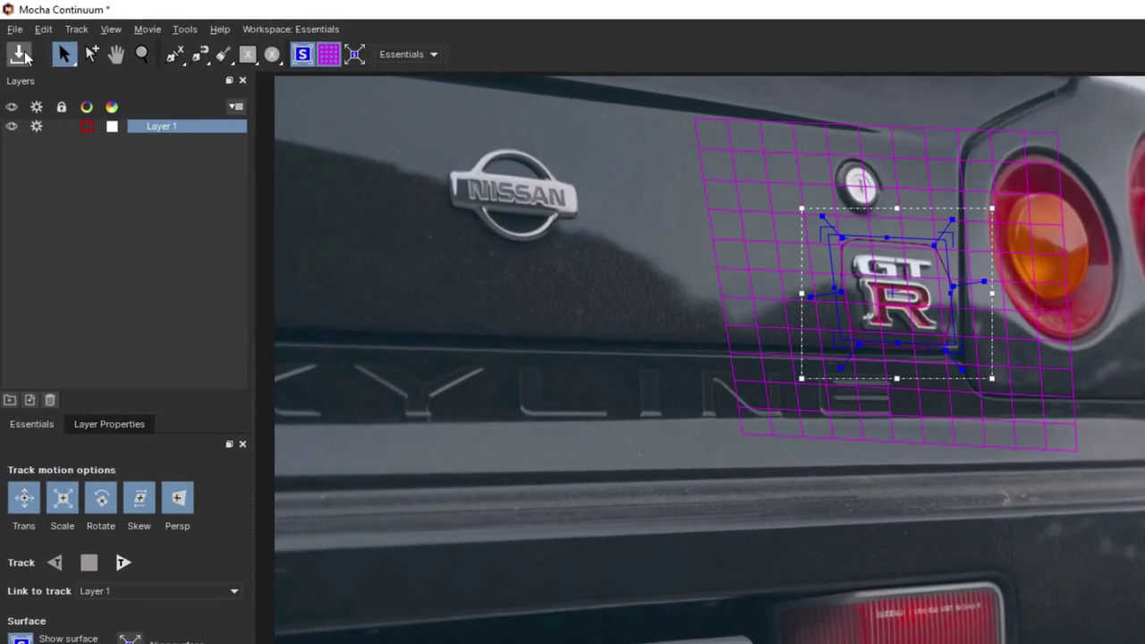
{"action": "left_click", "coordinate": [24, 57]}
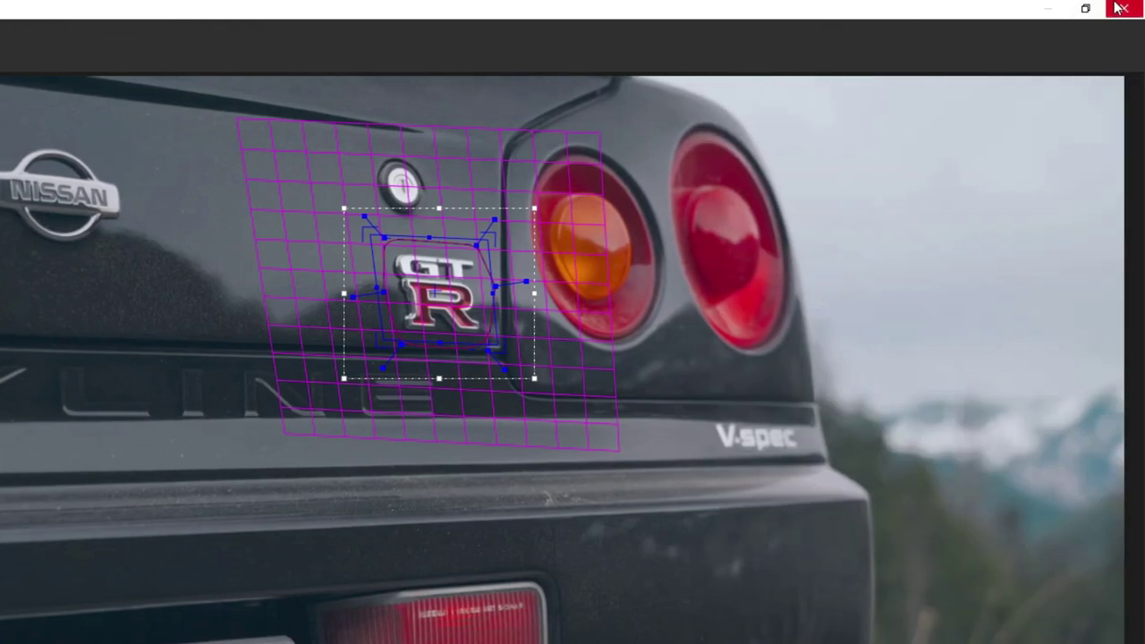
{"action": "left_click", "coordinate": [1118, 8]}
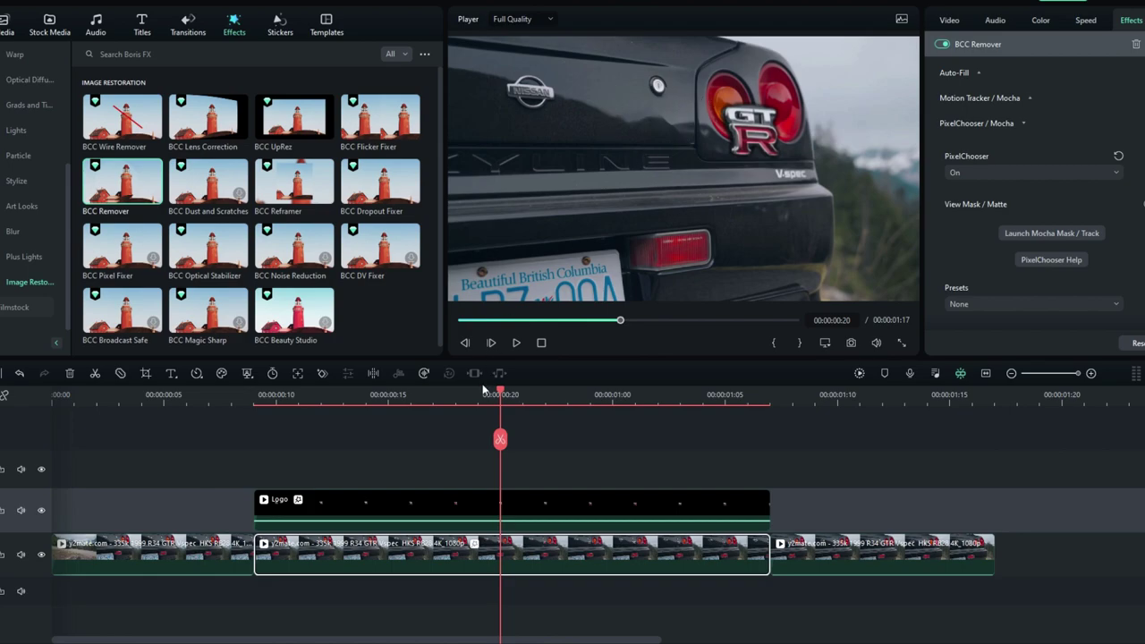
- Raise BCC Remover's Auto-Fill Search Radius to 10.0
{"action": "scroll", "coordinate": [1137, 206], "scroll_direction": "up", "scroll_amount": 3}
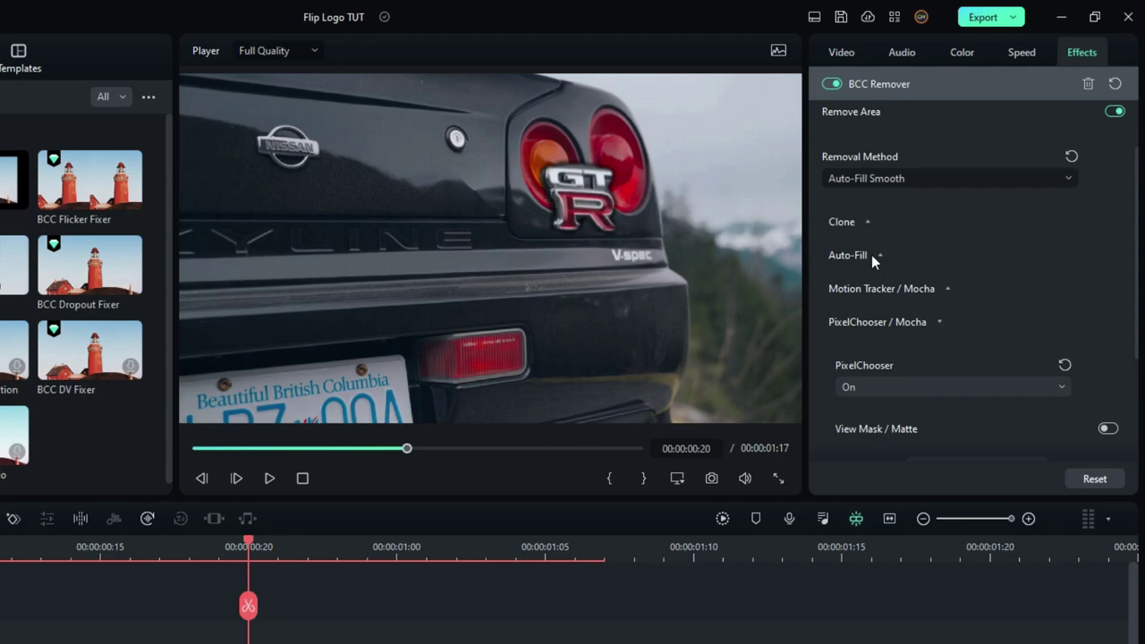
{"action": "left_click", "coordinate": [874, 256]}
{"action": "left_click_drag", "start_coordinate": [885, 310], "coordinate": [1041, 309]}
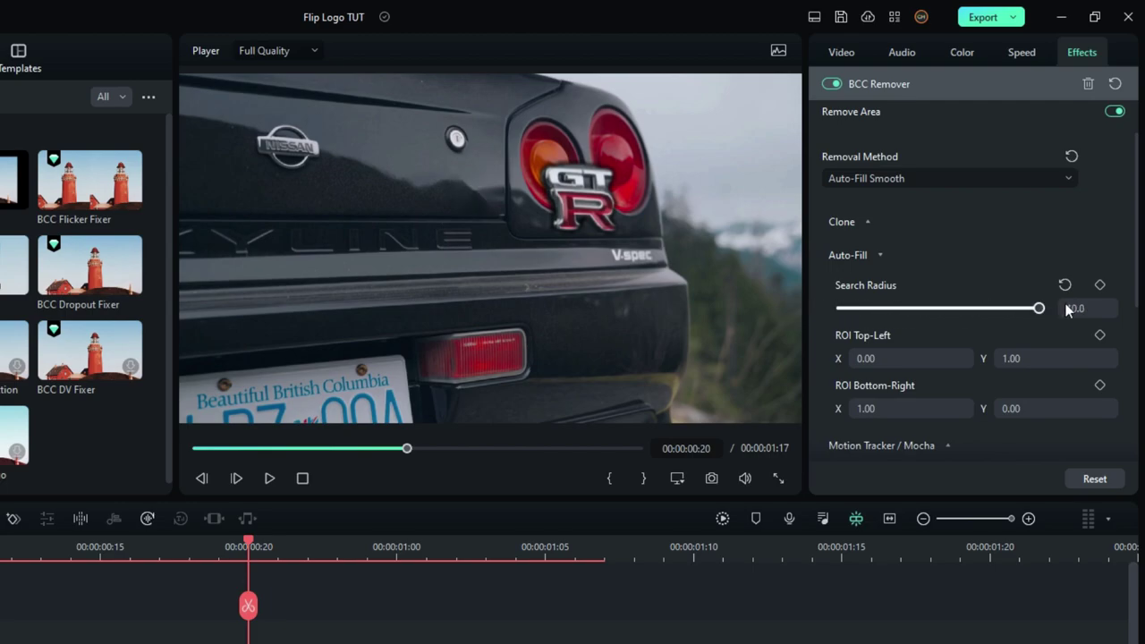
{"action": "left_click", "coordinate": [878, 256]}
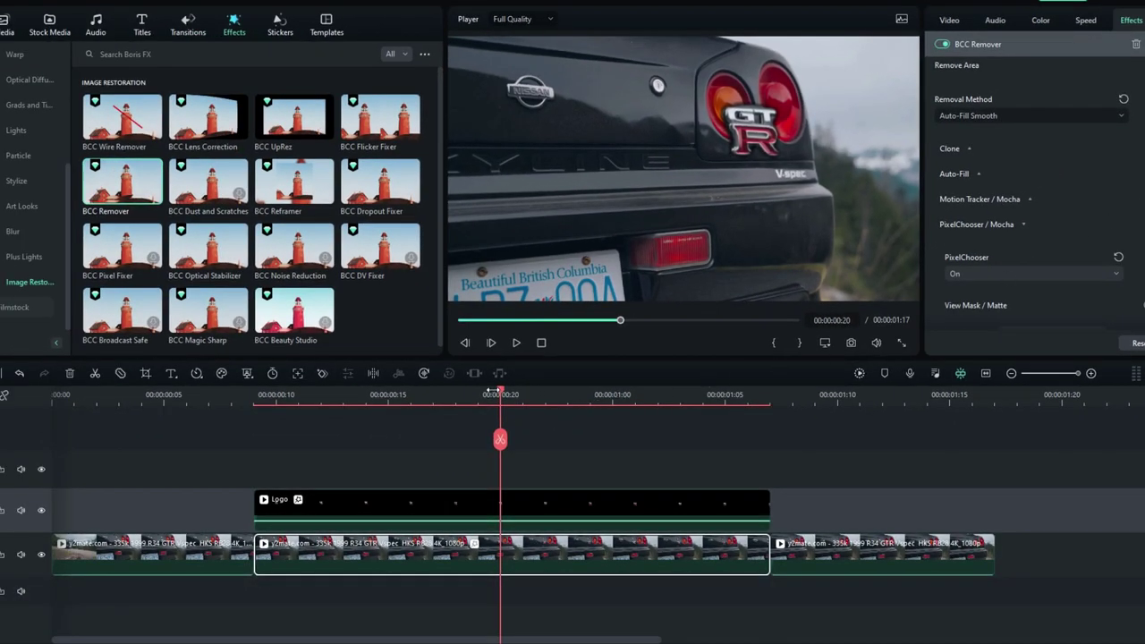
- Check the removal at 00:00:01:01, render a preview, and replay the edit from the start three times
{"action": "left_click_drag", "start_coordinate": [502, 398], "coordinate": [639, 398]}
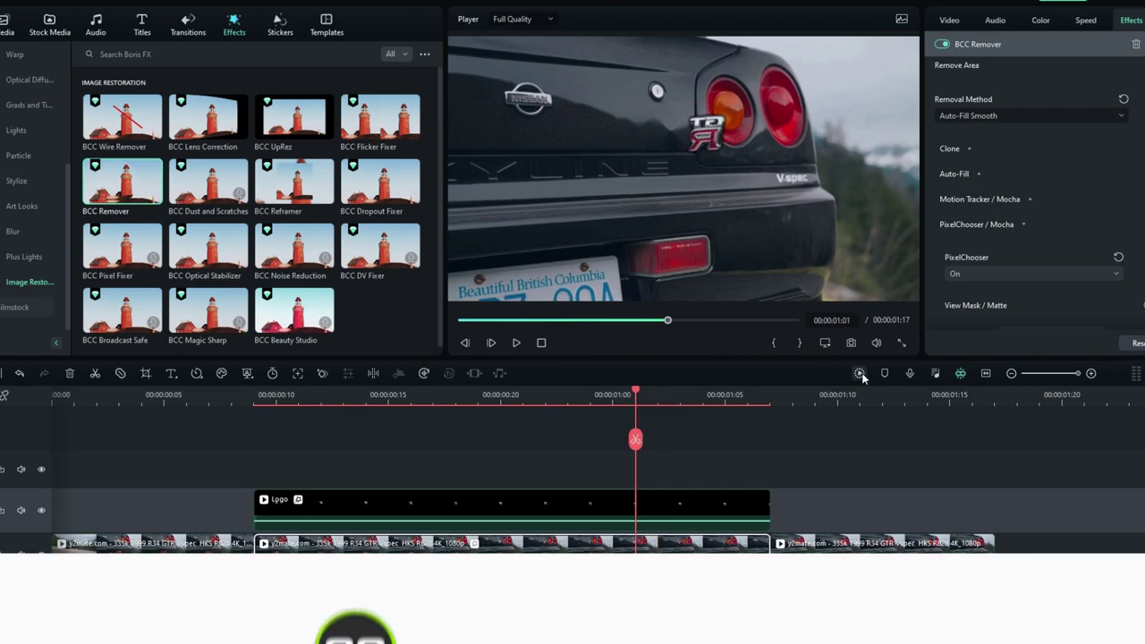
{"action": "left_click", "coordinate": [859, 374]}
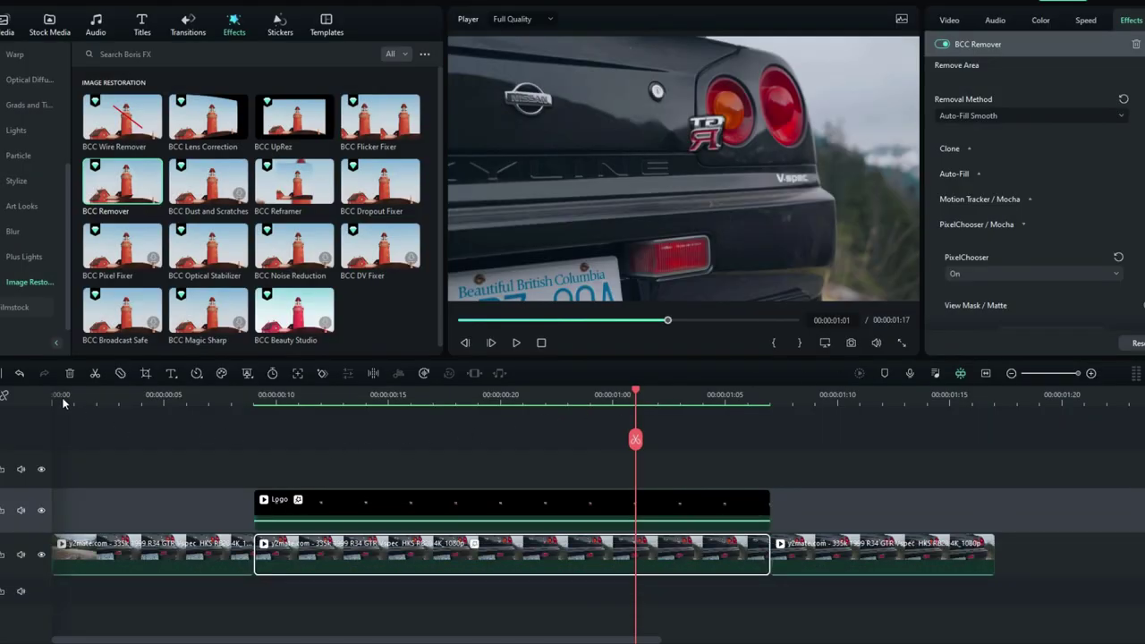
{"action": "left_click_drag", "start_coordinate": [67, 394], "coordinate": [52, 394]}
{"action": "key", "text": "space"}
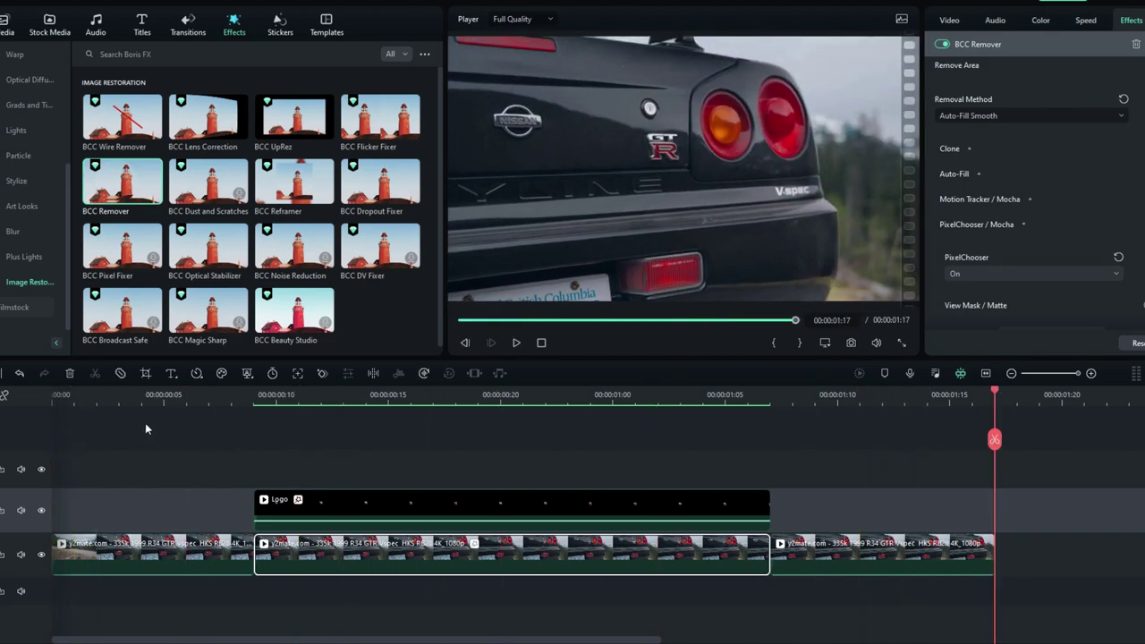
{"action": "left_click", "coordinate": [97, 395]}
{"action": "key", "text": "space"}
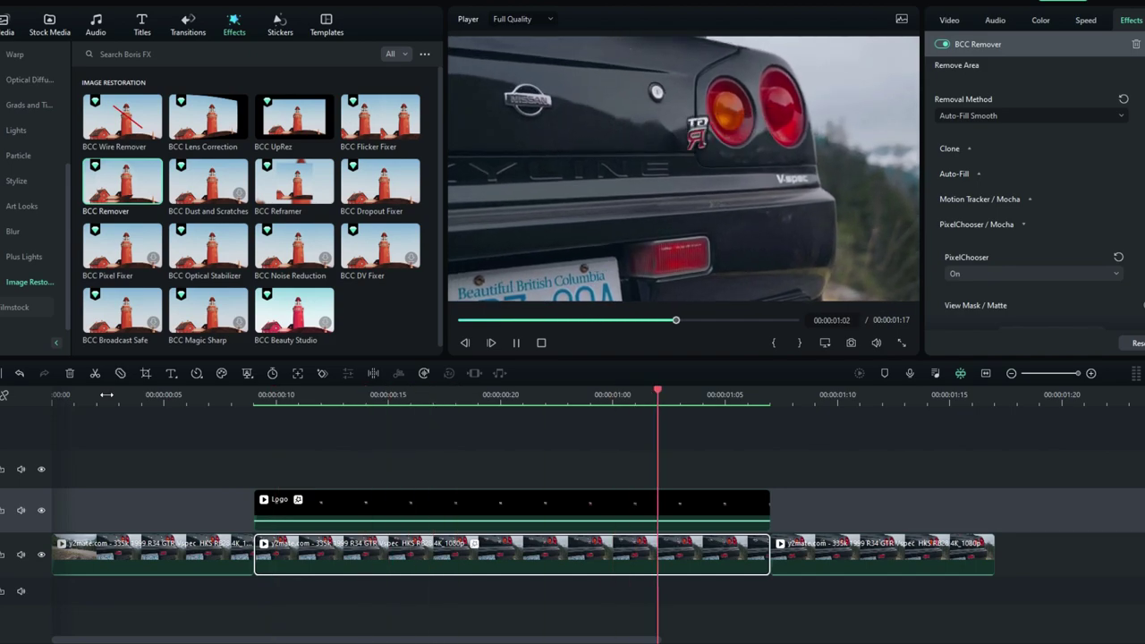
{"action": "left_click", "coordinate": [106, 395]}
{"action": "key", "text": "space"}
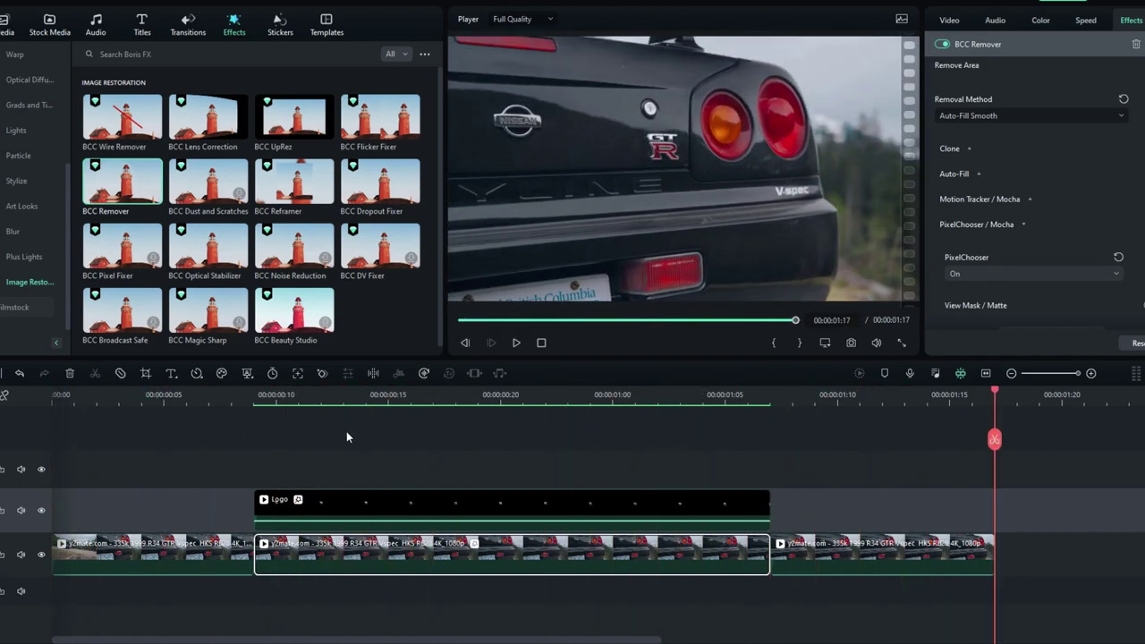
- Step the playhead through 00:00:00:16 and 00:00:00:18 to 00:00:00:19
{"action": "left_click", "coordinate": [412, 395]}
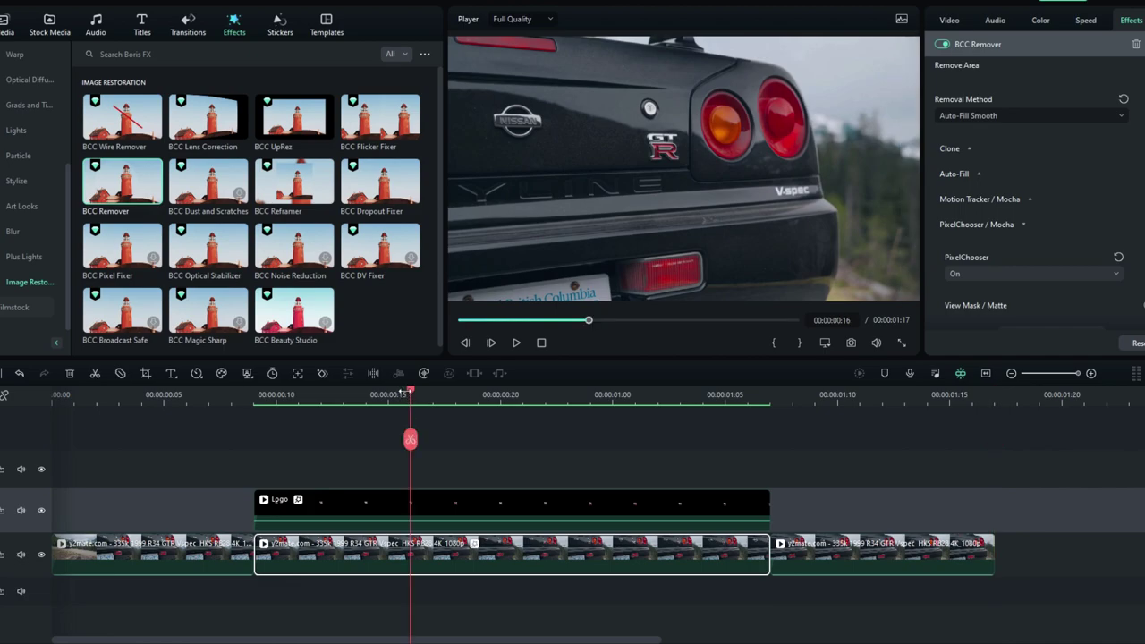
{"action": "left_click", "coordinate": [455, 396]}
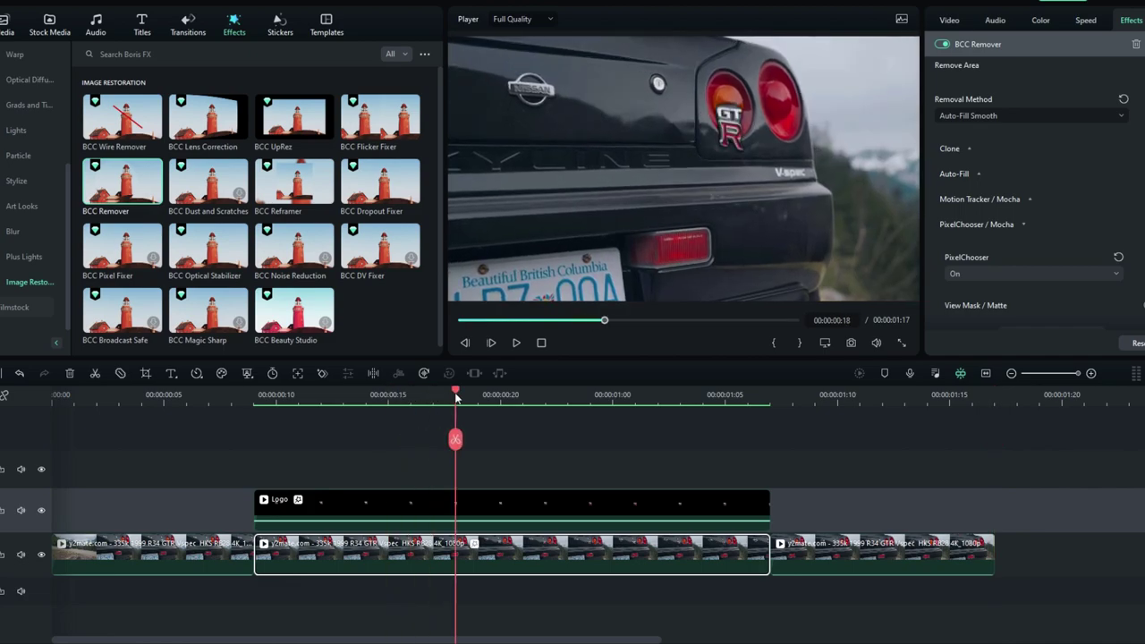
{"action": "left_click", "coordinate": [477, 397]}
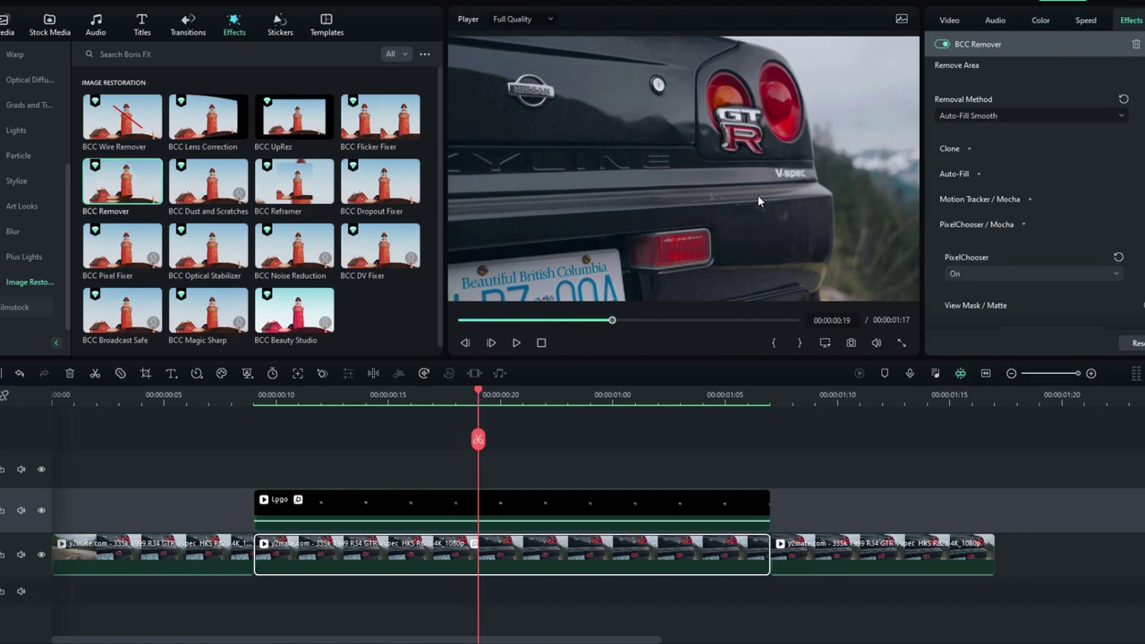
- Paste a copy of the Logo clip onto track 3 aligned with the original's start
{"action": "left_click", "coordinate": [540, 502]}
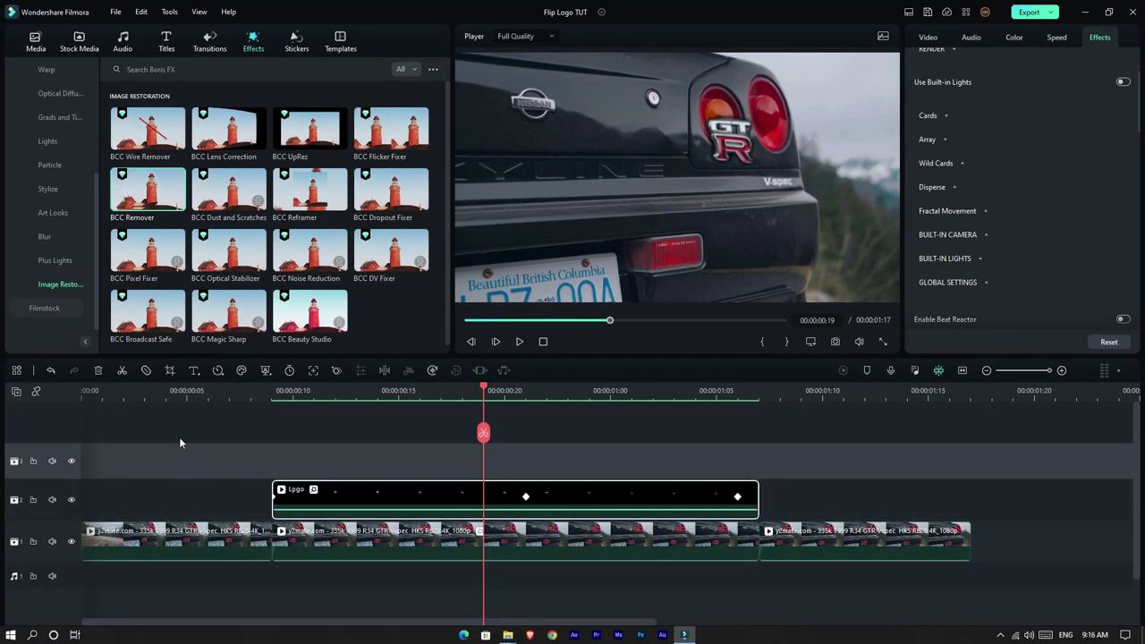
{"action": "key", "text": "ctrl+v"}
{"action": "left_click_drag", "start_coordinate": [616, 460], "coordinate": [403, 457]}
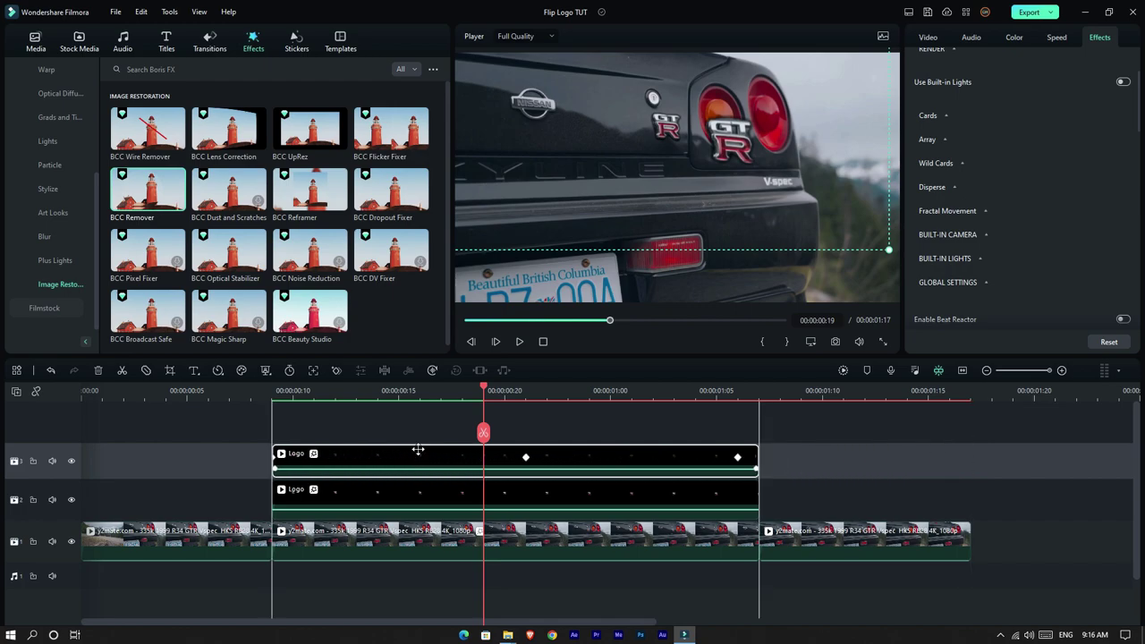
{"action": "left_click", "coordinate": [487, 390]}
{"action": "left_click_drag", "start_coordinate": [487, 390], "coordinate": [377, 390]}
- Hide track 3, then select the original Logo clip and scrub to 00:00:00:21
{"action": "left_click", "coordinate": [71, 461]}
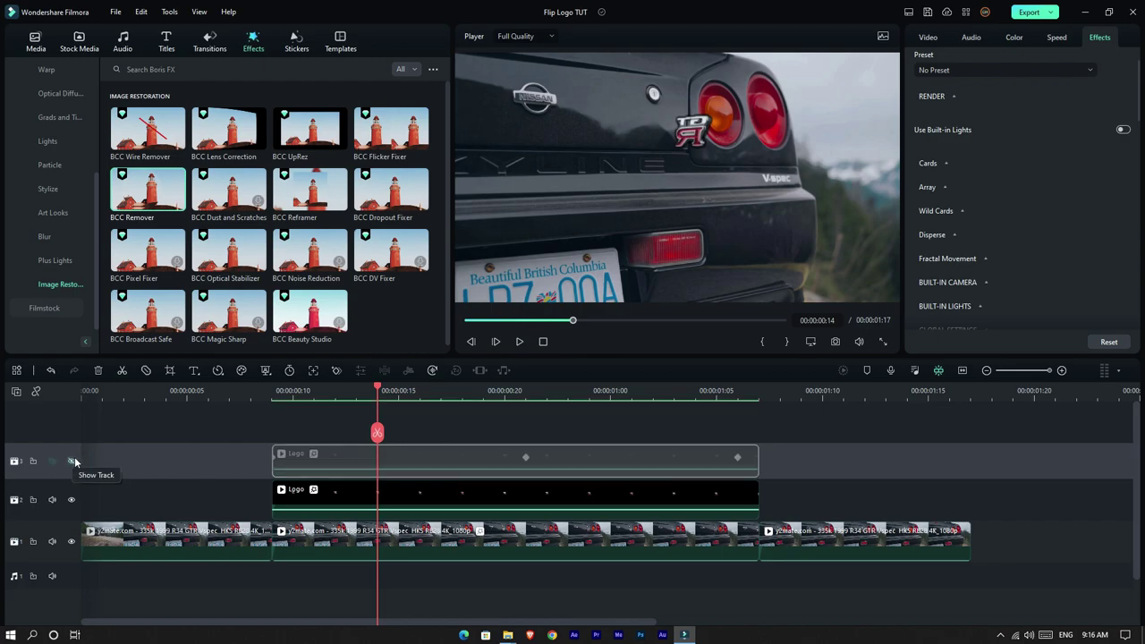
{"action": "left_click_drag", "start_coordinate": [380, 394], "coordinate": [483, 391]}
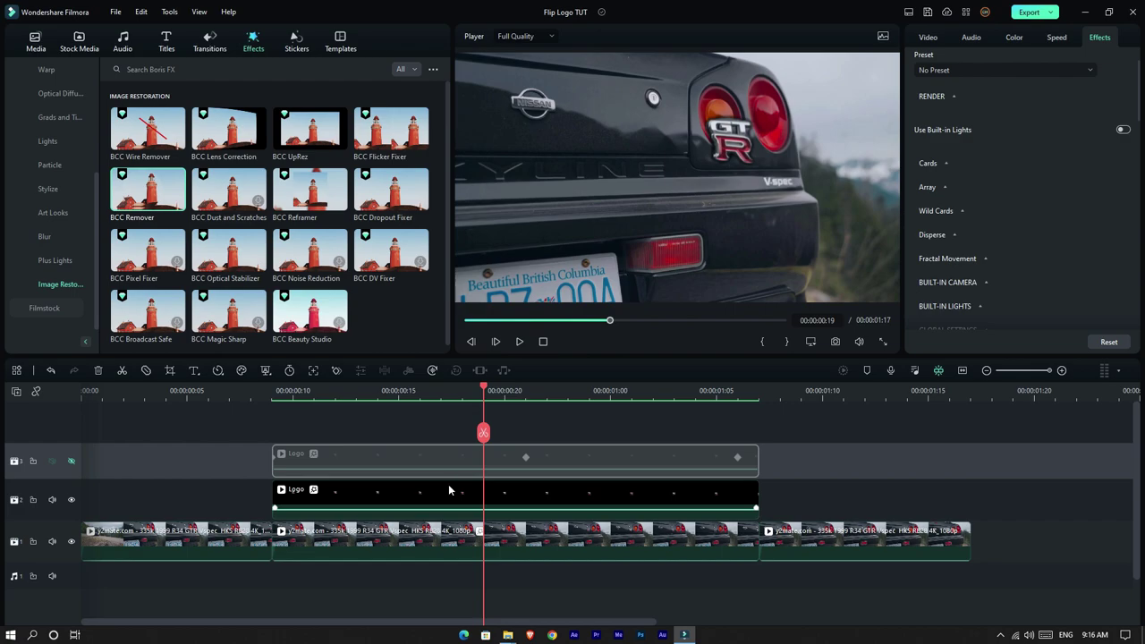
{"action": "left_click", "coordinate": [448, 486]}
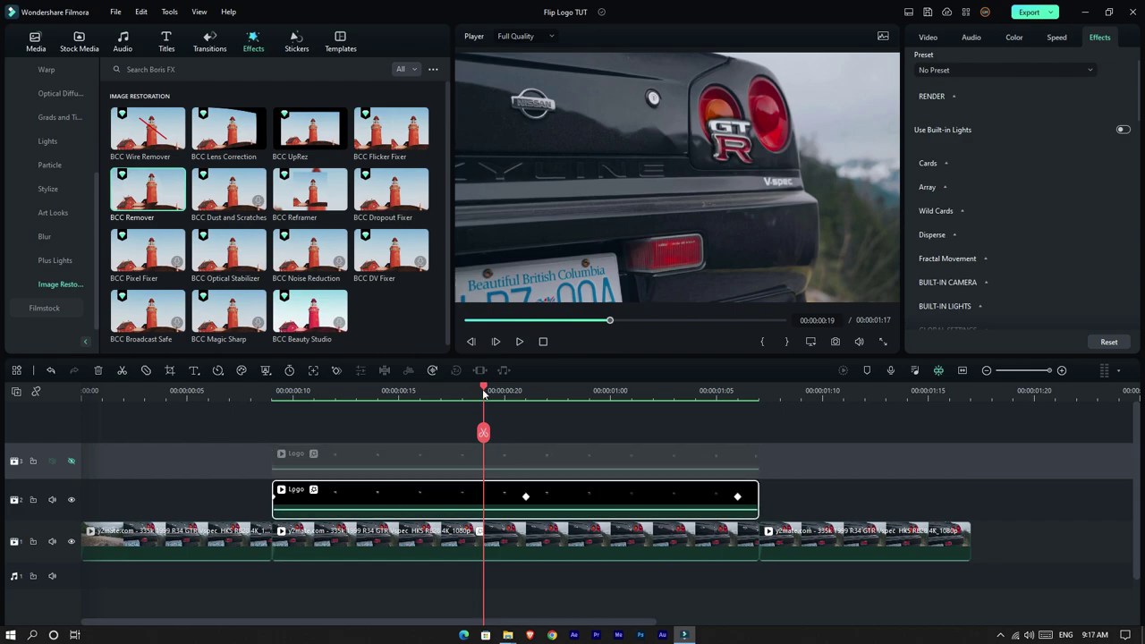
{"action": "left_click_drag", "start_coordinate": [484, 393], "coordinate": [525, 393]}
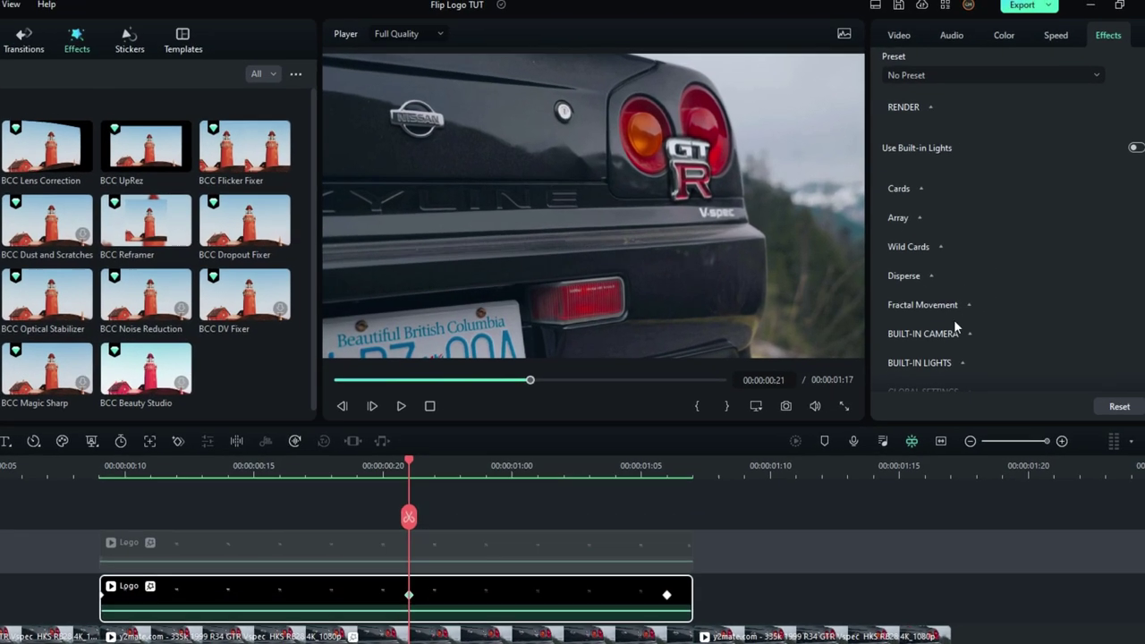
- Expand the Wild Cards settings and reset the horizontal position to 0.50
{"action": "scroll", "coordinate": [1090, 134], "scroll_direction": "up", "scroll_amount": 2}
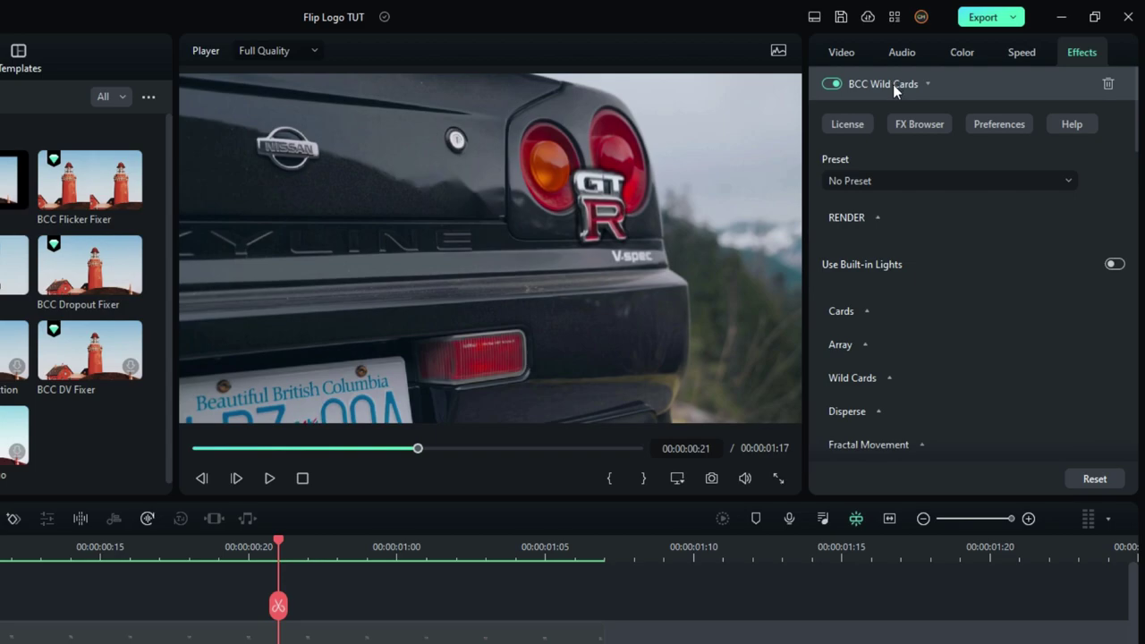
{"action": "left_click", "coordinate": [886, 380]}
{"action": "scroll", "coordinate": [1074, 331], "scroll_direction": "down", "scroll_amount": 5}
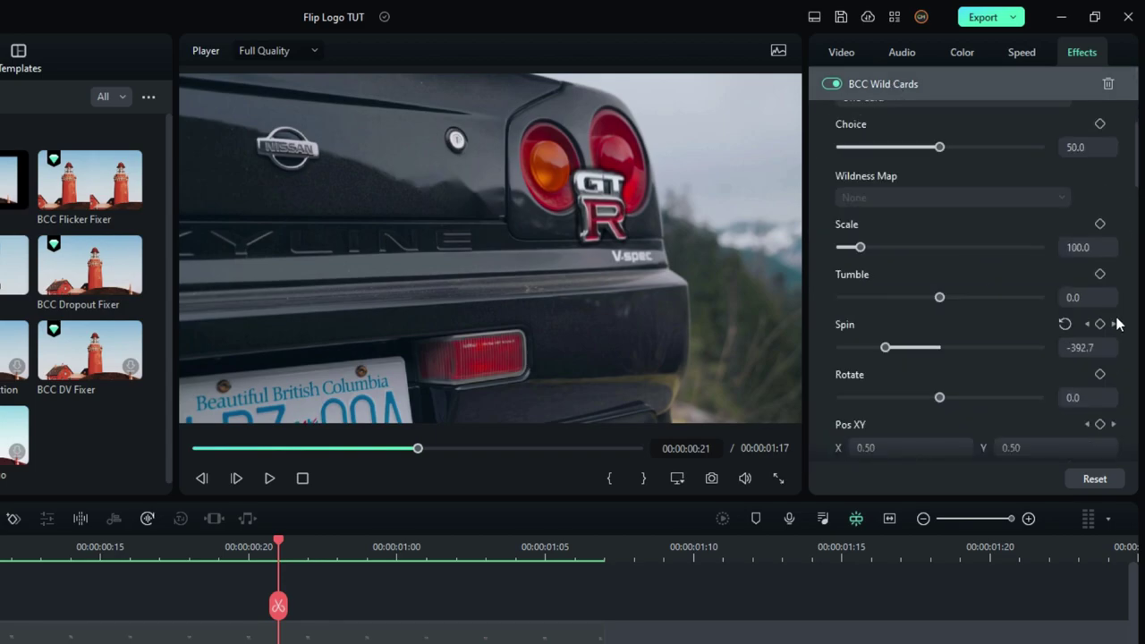
{"action": "scroll", "coordinate": [1117, 324], "scroll_direction": "down", "scroll_amount": 3}
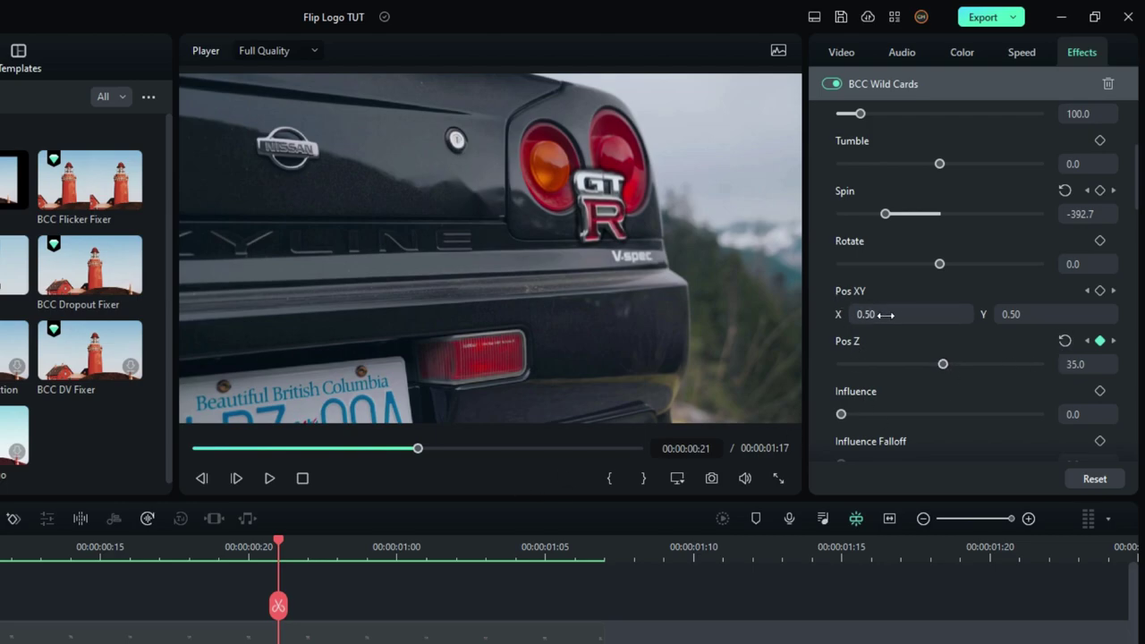
{"action": "left_click_drag", "start_coordinate": [865, 315], "coordinate": [823, 314]}
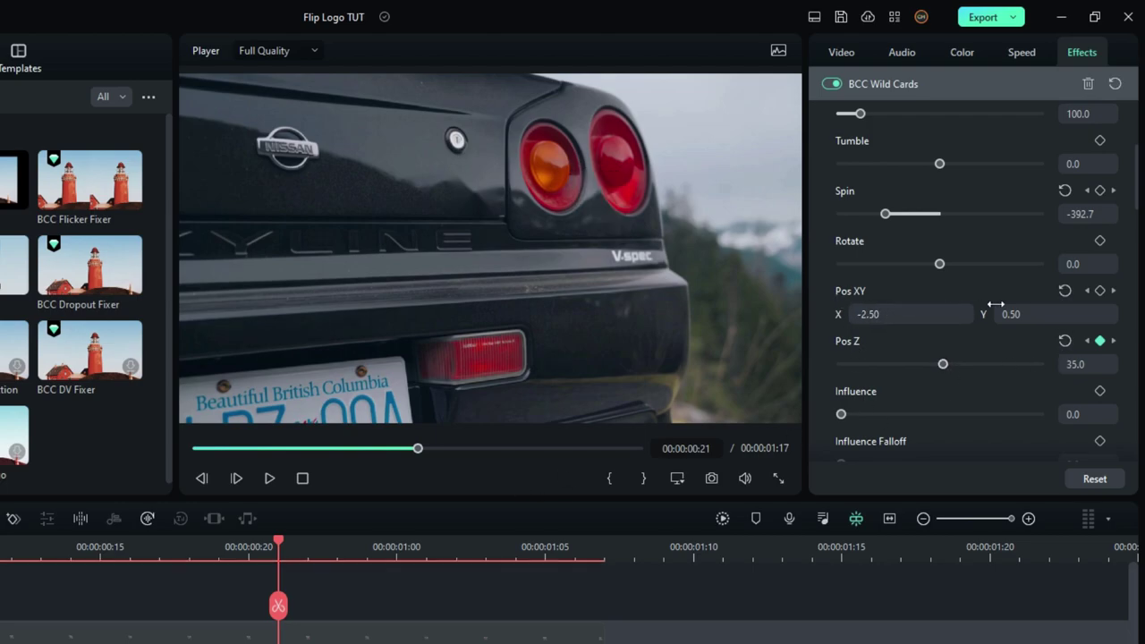
{"action": "left_click", "coordinate": [1065, 291]}
- Set Wild Cards Pos XY to Y 0.4 and X 0.55
{"action": "left_click", "coordinate": [1018, 314]}
{"action": "type", "text": "0.4"}
{"action": "key", "text": "Return"}
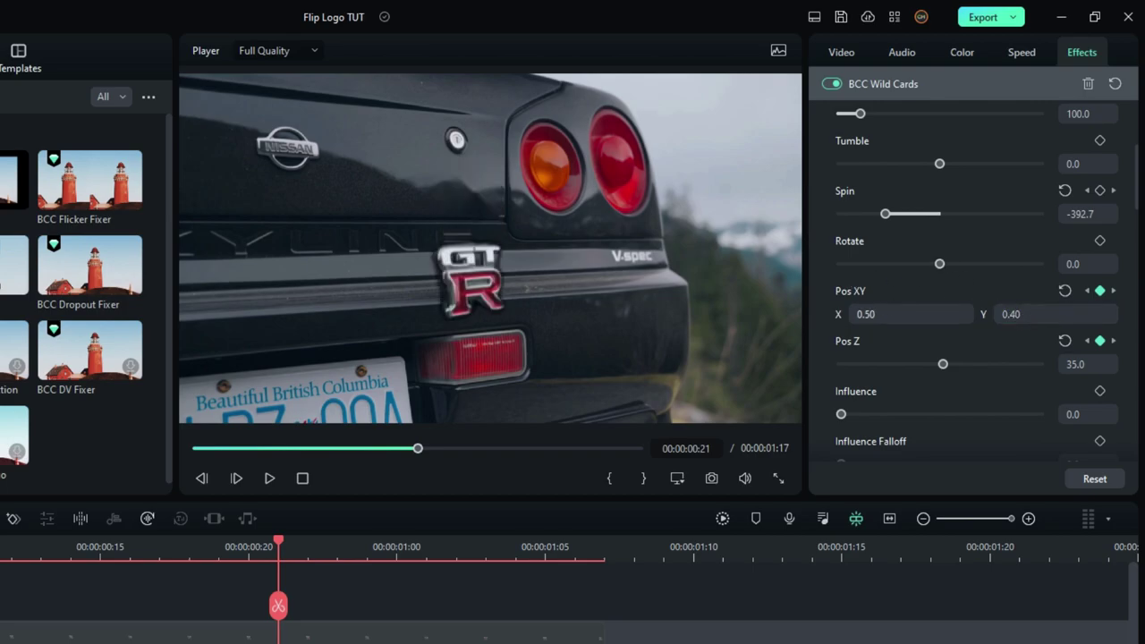
{"action": "left_click", "coordinate": [894, 314]}
{"action": "type", "text": "0.55"}
{"action": "key", "text": "Return"}
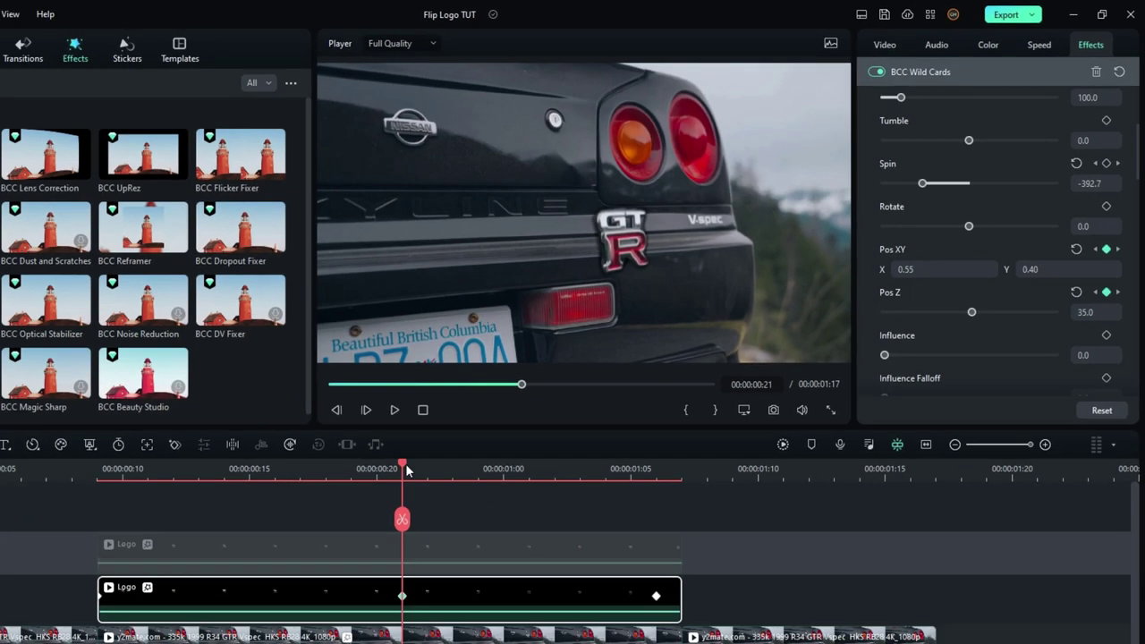
- Scrub to frame 24, play the logo animation, and return to frame 21
{"action": "left_click_drag", "start_coordinate": [278, 541], "coordinate": [363, 548]}
{"action": "key", "text": "space"}
{"action": "key", "text": "space"}
{"action": "left_click_drag", "start_coordinate": [471, 460], "coordinate": [404, 455]}
{"action": "left_click", "coordinate": [884, 45]}
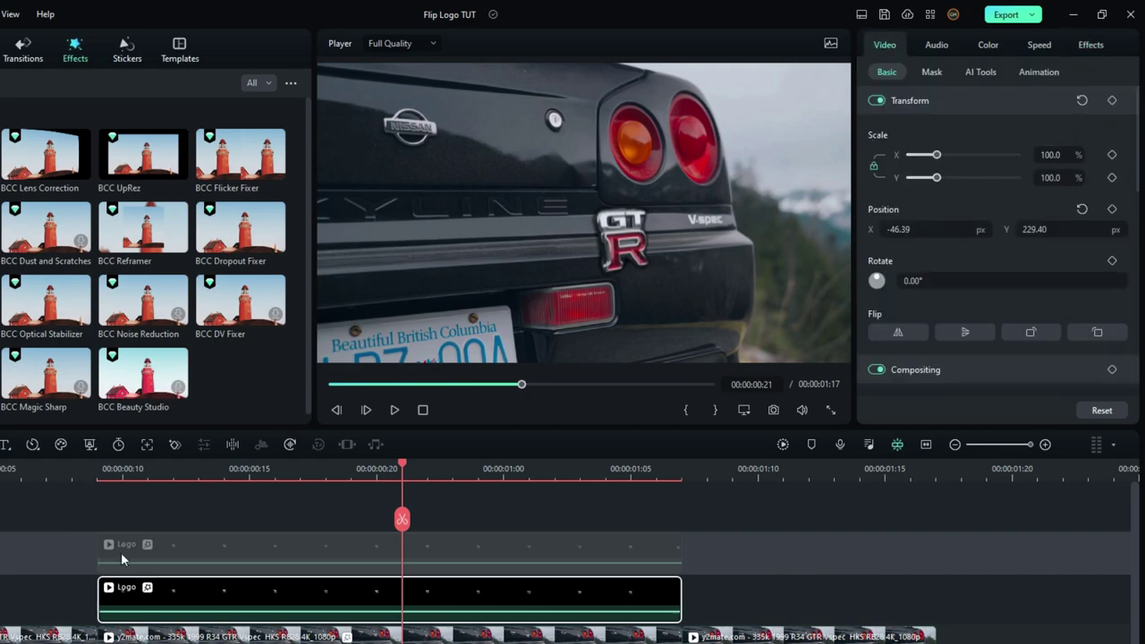
- Move the playhead to frame 00:00:00:21 of the Logo clip
{"action": "left_click_drag", "start_coordinate": [115, 467], "coordinate": [97, 468]}
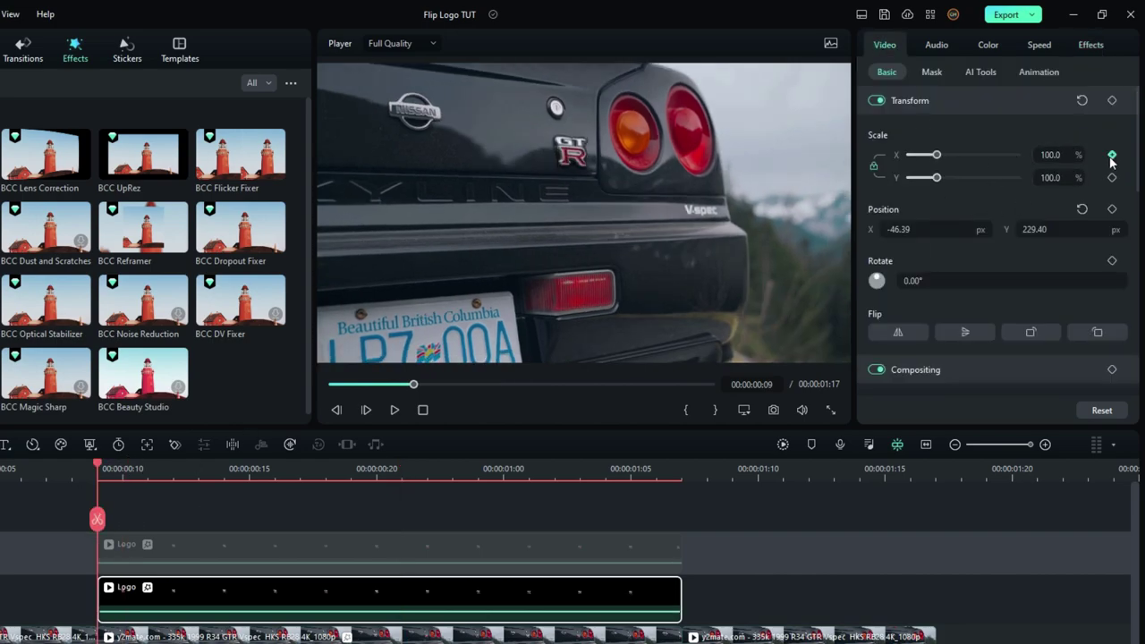
{"action": "left_click", "coordinate": [381, 467]}
{"action": "left_click", "coordinate": [1092, 44]}
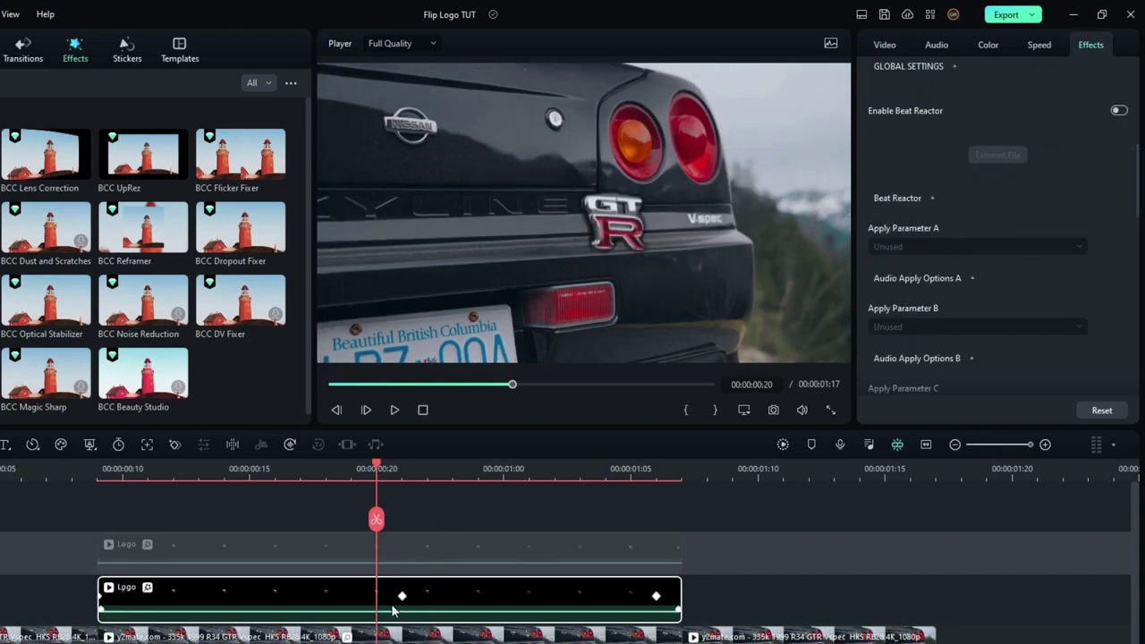
{"action": "key", "text": "Right"}
{"action": "left_click", "coordinate": [886, 44]}
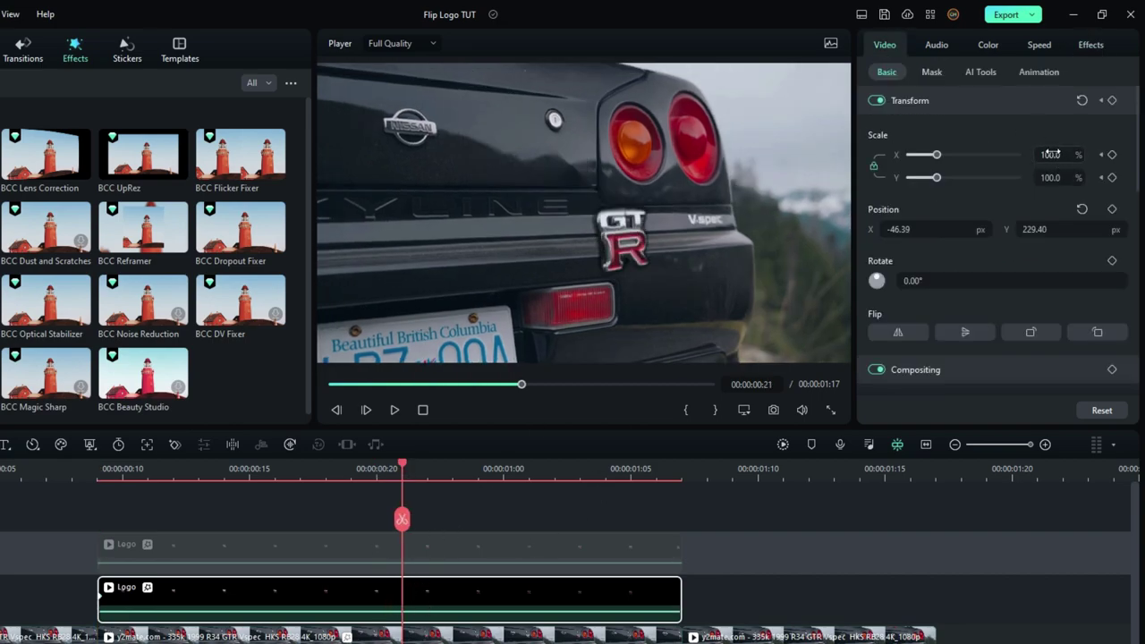
- Keyframe the logo's Transform Scale at 50% on frame 21
{"action": "left_click_drag", "start_coordinate": [1052, 154], "coordinate": [1062, 151]}
{"action": "key", "text": "Return"}
{"action": "type", "text": "20"}
{"action": "key", "text": "Return"}
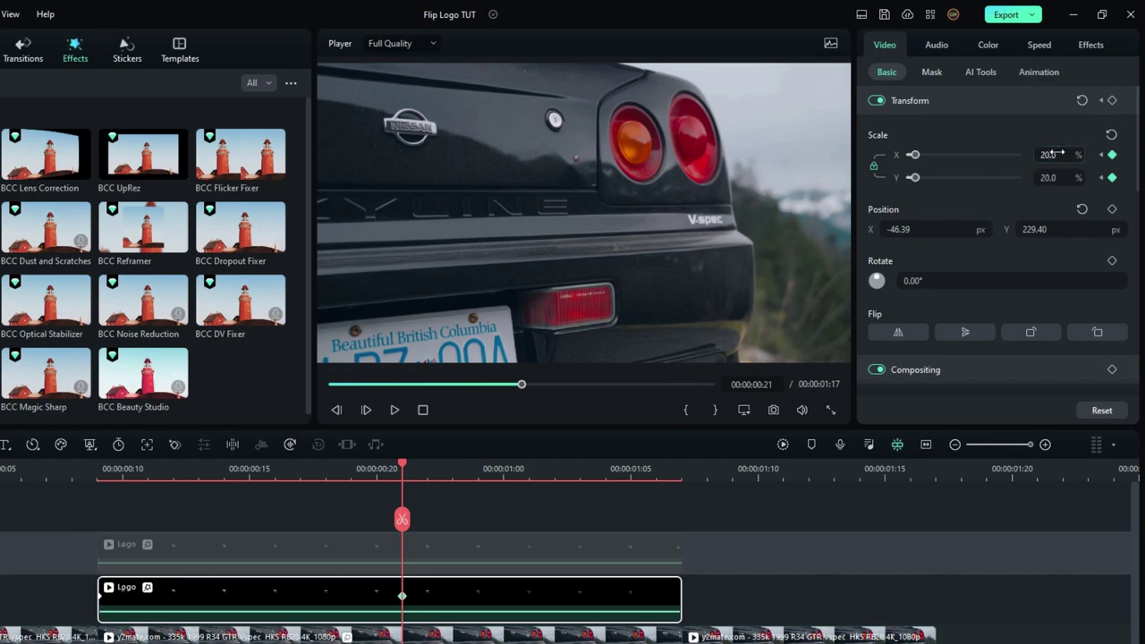
{"action": "mouse_move", "coordinate": [1058, 153]}
{"action": "left_mouse_down"}
{"action": "mouse_move", "coordinate": [1083, 154]}
{"action": "mouse_move", "coordinate": [1061, 154]}
{"action": "left_mouse_up"}
{"action": "key", "text": "Return"}
{"action": "type", "text": "50"}
{"action": "key", "text": "Return"}
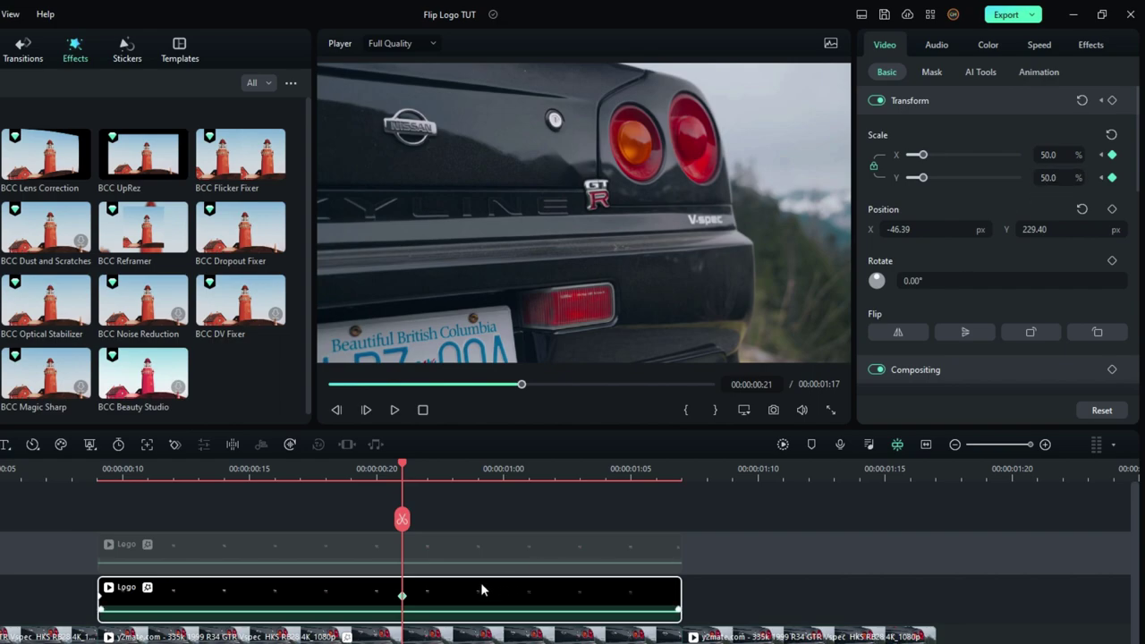
- Add a 100% Scale keyframe at 01:06, render a preview, and review the scaling
{"action": "mouse_move", "coordinate": [414, 469]}
{"action": "left_mouse_down"}
{"action": "mouse_move", "coordinate": [656, 469]}
{"action": "mouse_move", "coordinate": [404, 481]}
{"action": "left_mouse_up"}
{"action": "left_click", "coordinate": [1111, 134]}
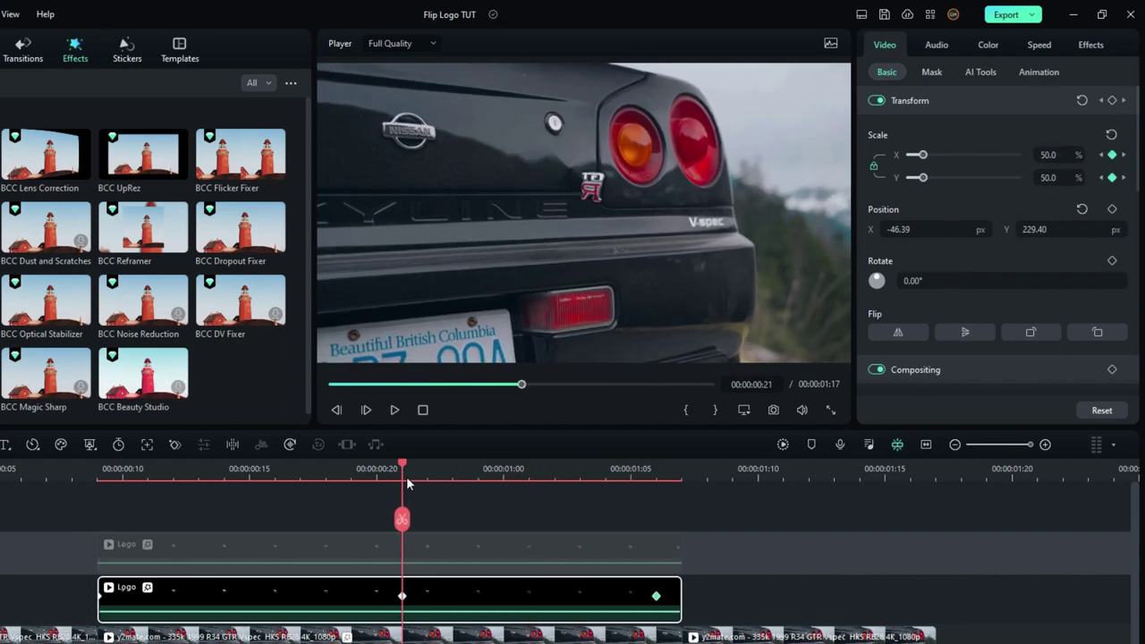
{"action": "left_click", "coordinate": [781, 445]}
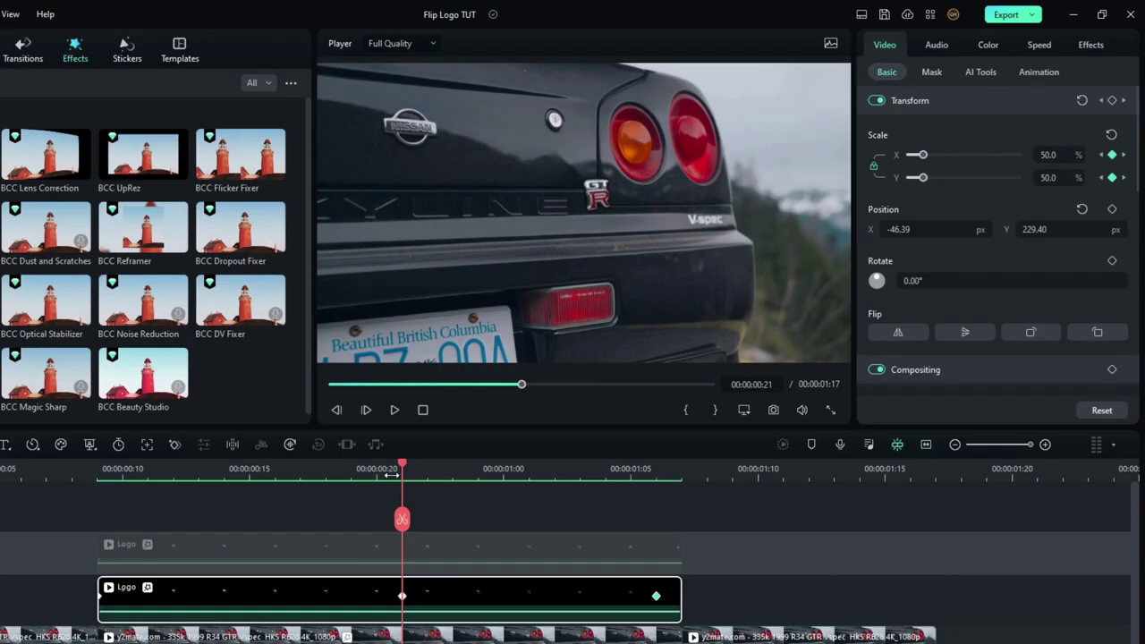
{"action": "left_click_drag", "start_coordinate": [391, 475], "coordinate": [401, 524]}
- Set the Wild Cards Pos XY vertical value to 0.40
{"action": "left_click", "coordinate": [1087, 44]}
{"action": "scroll", "coordinate": [1126, 249], "scroll_direction": "down", "scroll_amount": 2}
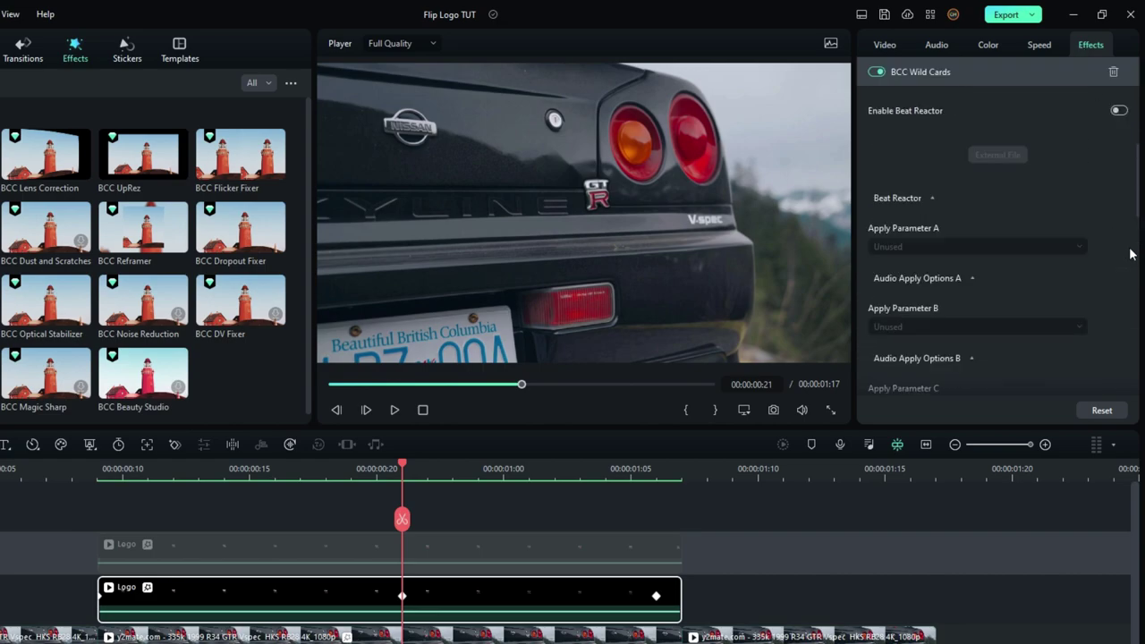
{"action": "scroll", "coordinate": [1130, 254], "scroll_direction": "up", "scroll_amount": 3}
{"action": "left_click", "coordinate": [944, 157]}
{"action": "scroll", "coordinate": [1128, 313], "scroll_direction": "down", "scroll_amount": 4}
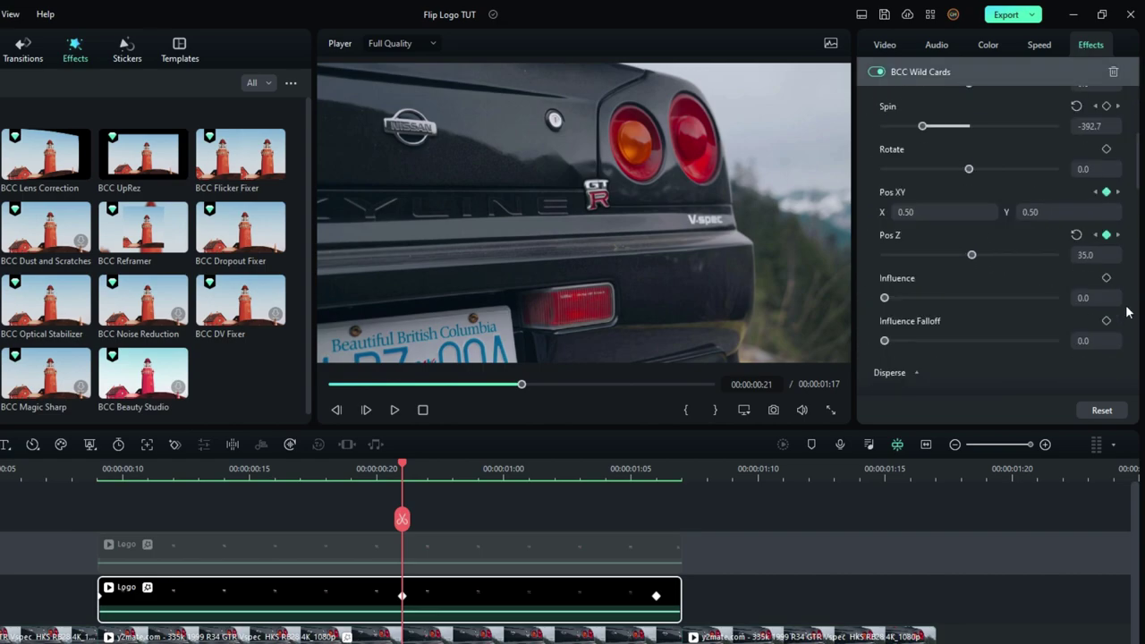
{"action": "left_click", "coordinate": [1038, 212]}
{"action": "type", "text": "0"}
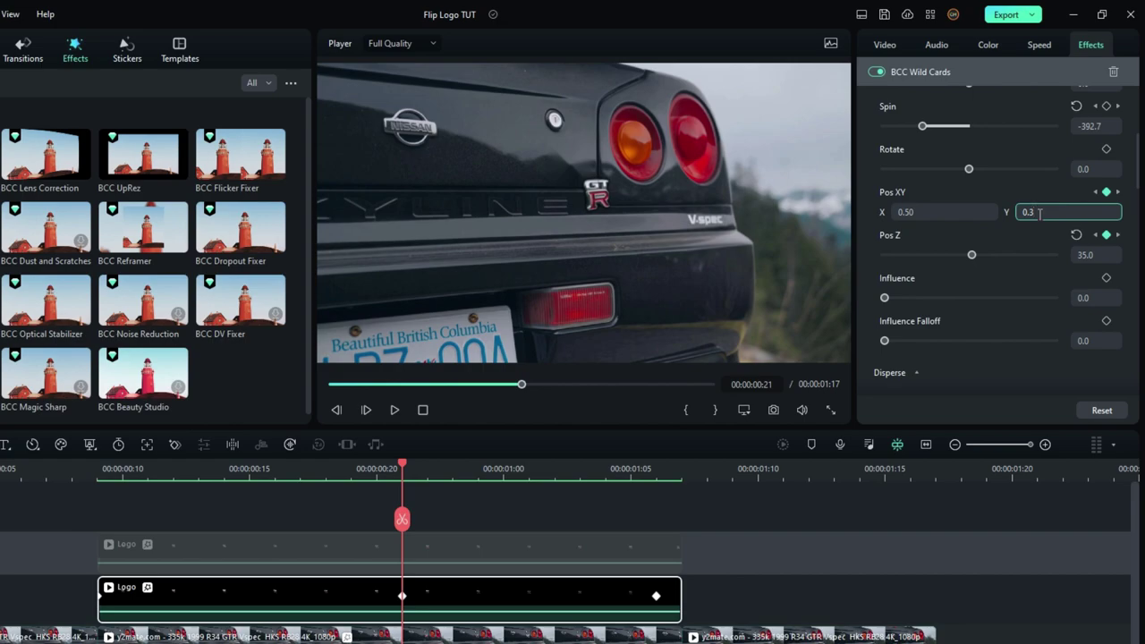
{"action": "key", "text": "Return"}
{"action": "key", "text": "Return"}
{"action": "left_click", "coordinate": [1035, 211]}
{"action": "type", "text": "0"}
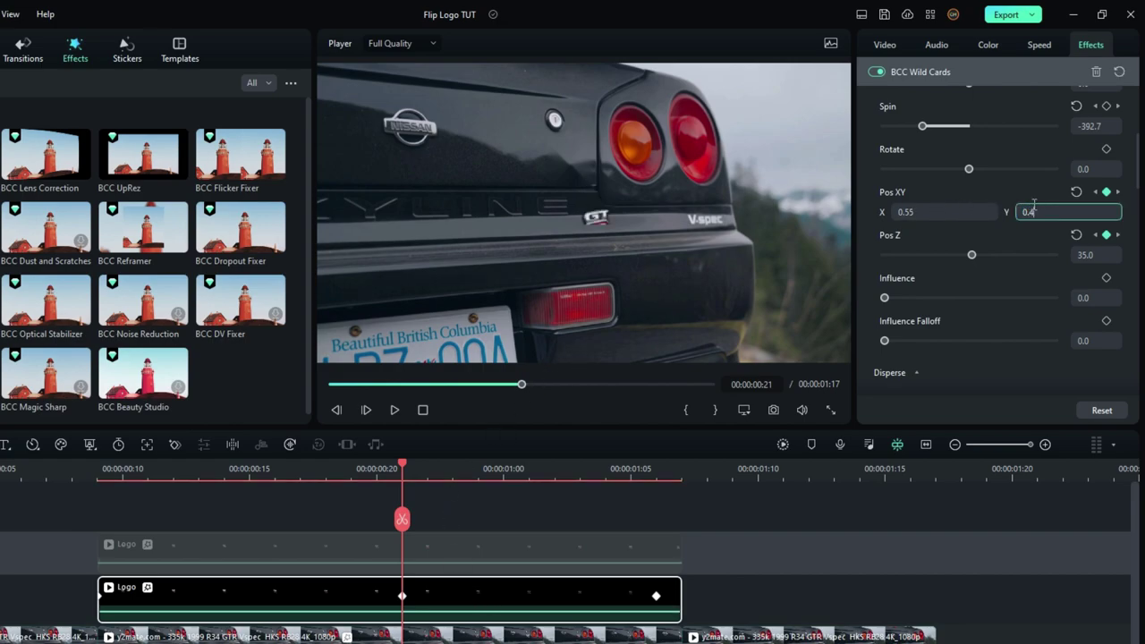
{"action": "key", "text": "Return"}
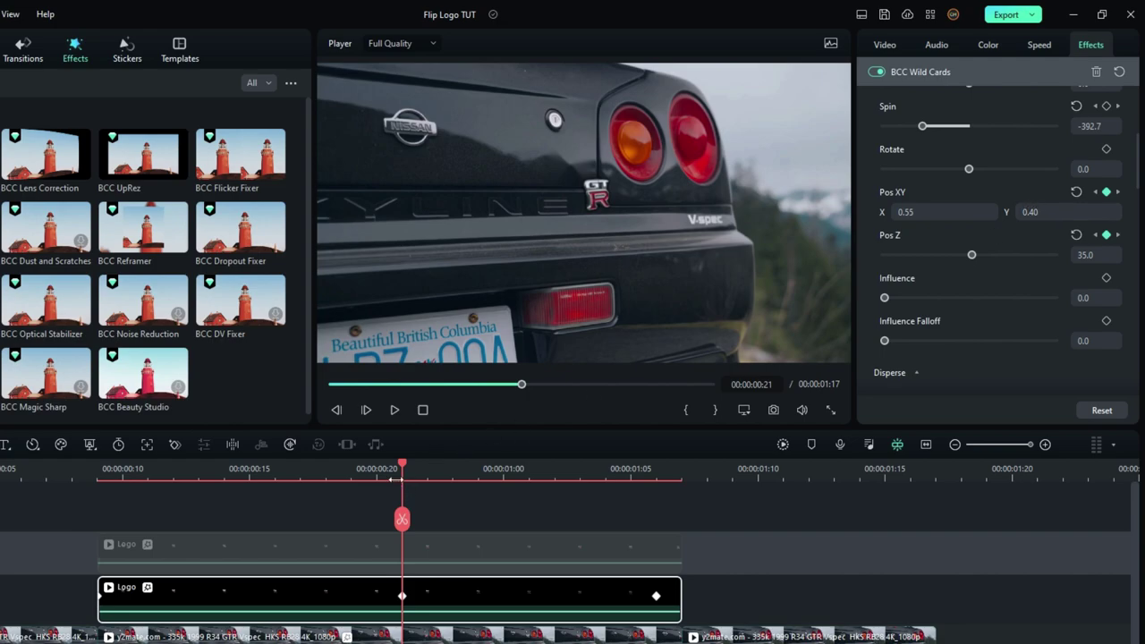
- Lower the Logo clip's Compositing opacity to 30%
{"action": "left_click", "coordinate": [886, 44]}
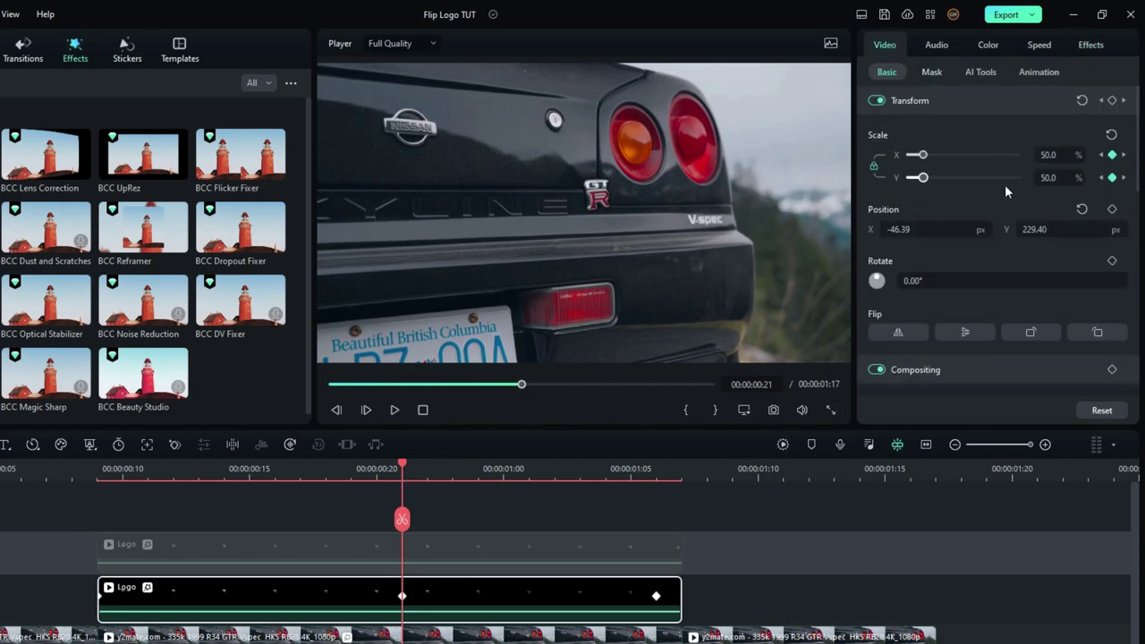
{"action": "scroll", "coordinate": [1091, 297], "scroll_direction": "down", "scroll_amount": 1}
{"action": "left_click_drag", "start_coordinate": [1061, 303], "coordinate": [923, 303]}
{"action": "left_click", "coordinate": [1086, 304]}
{"action": "type", "text": "30"}
{"action": "key", "text": "Return"}
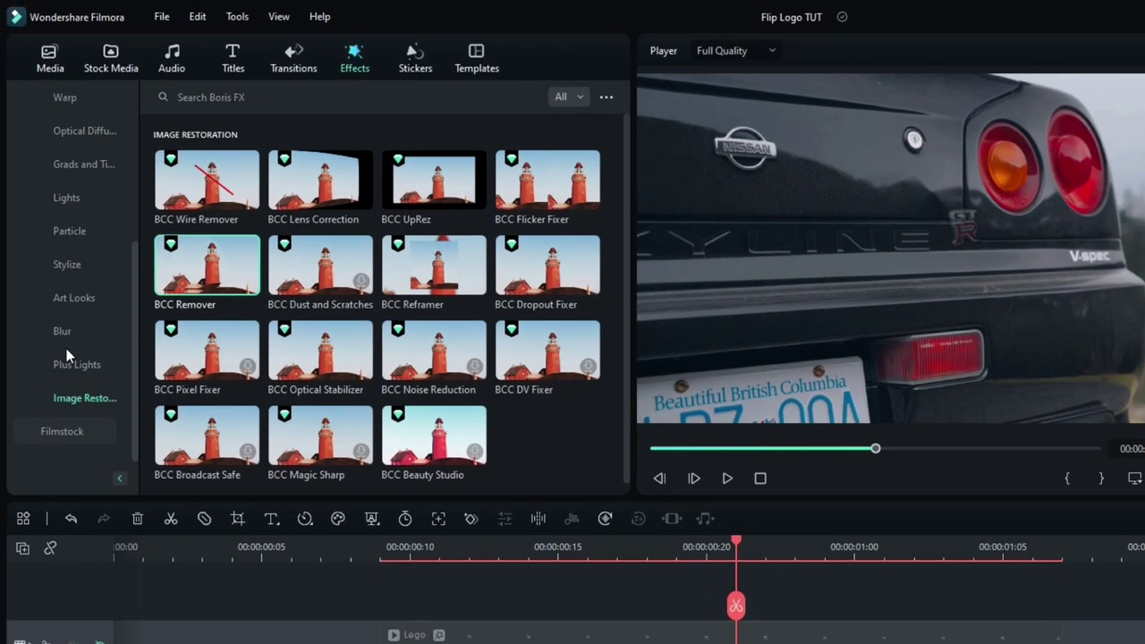
- Apply BCC Gaussian Blur from the Blur category to the reflection Logo clip
{"action": "left_click", "coordinate": [67, 337]}
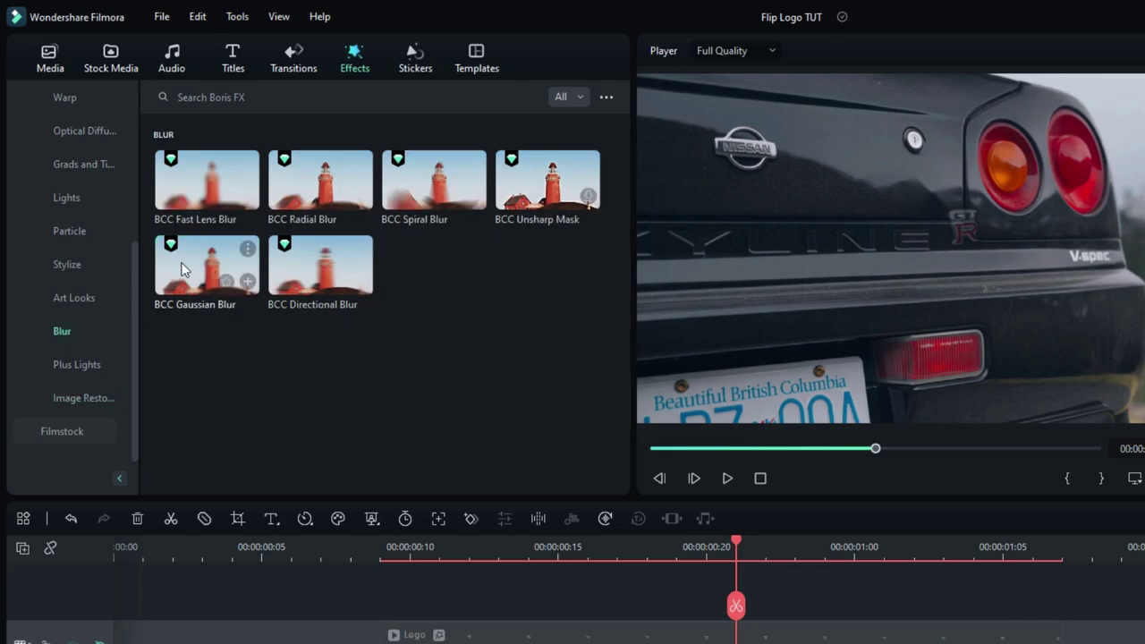
{"action": "left_click_drag", "start_coordinate": [180, 275], "coordinate": [499, 472]}
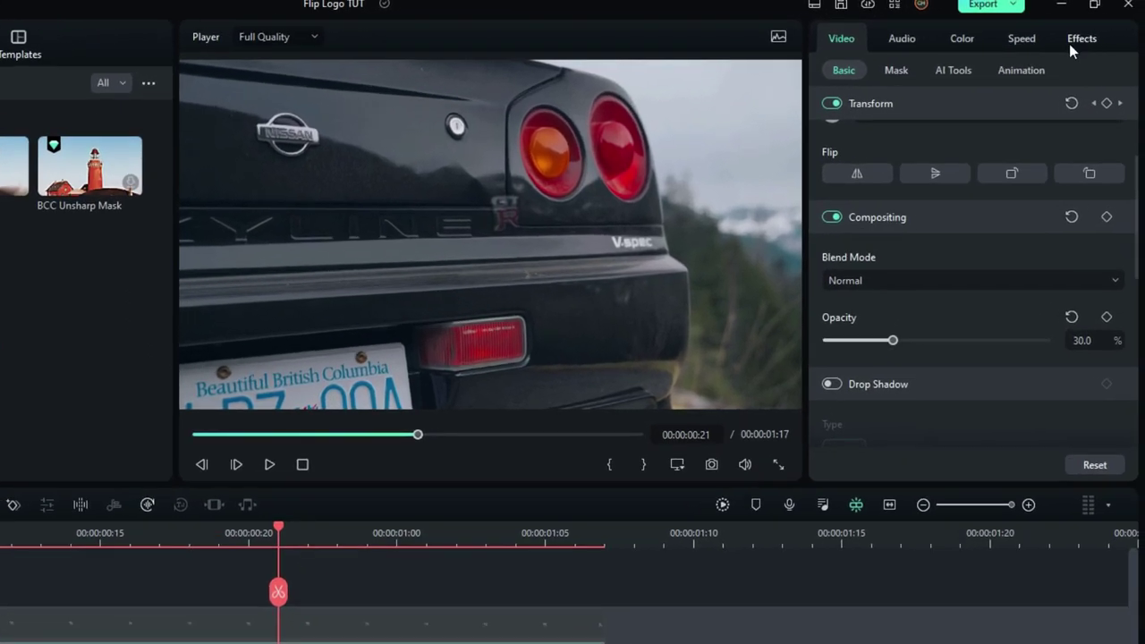
{"action": "left_click", "coordinate": [1078, 39]}
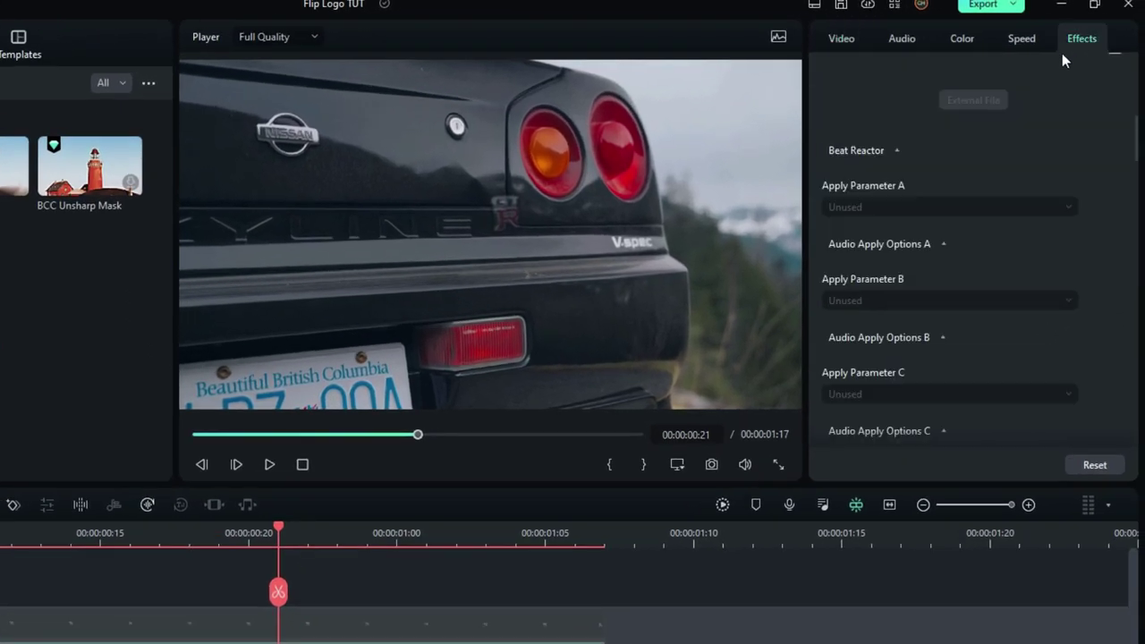
- Collapse and delete the BCC Fast Lens Blur effect from the Logo clip
{"action": "scroll", "coordinate": [1104, 185], "scroll_direction": "up", "scroll_amount": 3}
{"action": "scroll", "coordinate": [930, 99], "scroll_direction": "down", "scroll_amount": 5}
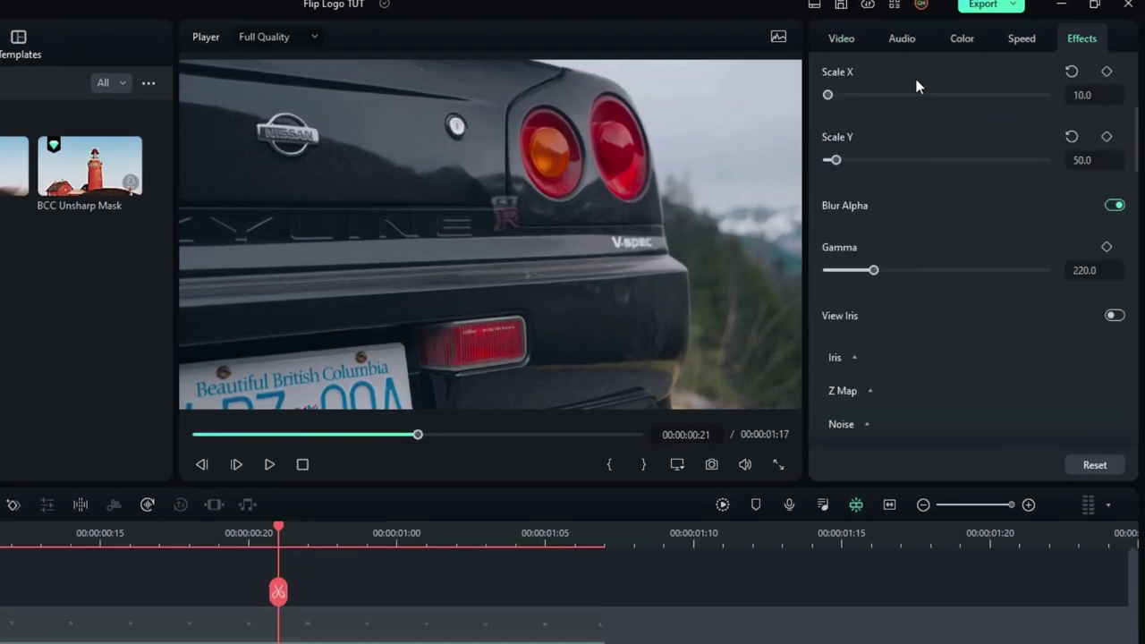
{"action": "scroll", "coordinate": [921, 86], "scroll_direction": "up", "scroll_amount": 2}
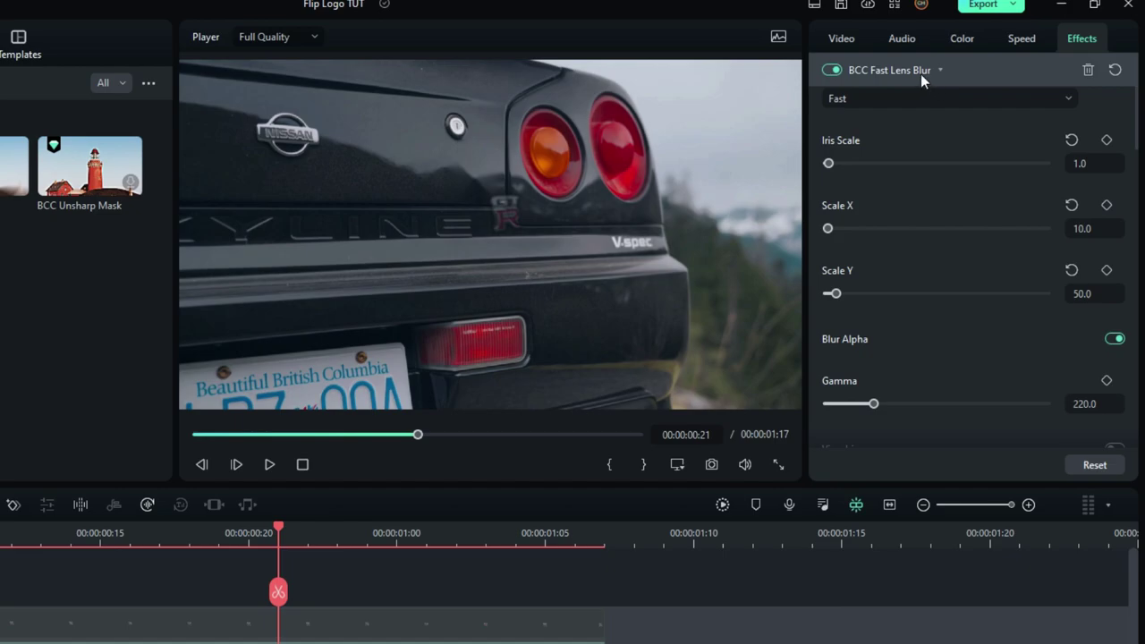
{"action": "left_click", "coordinate": [921, 73]}
{"action": "scroll", "coordinate": [982, 155], "scroll_direction": "up", "scroll_amount": 3}
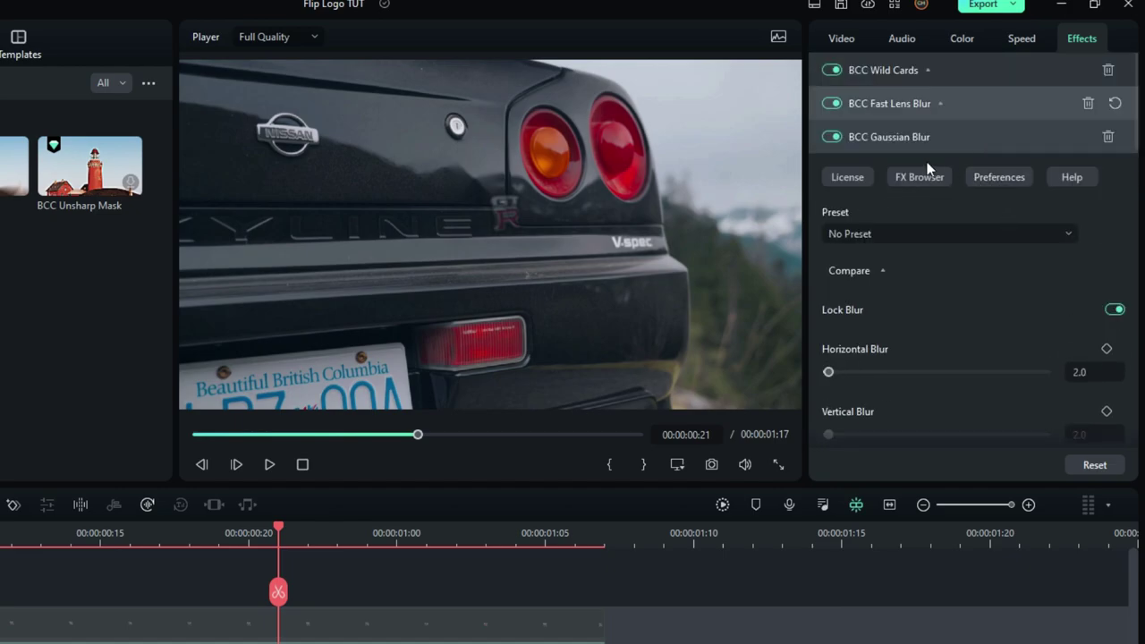
{"action": "left_click", "coordinate": [1088, 104]}
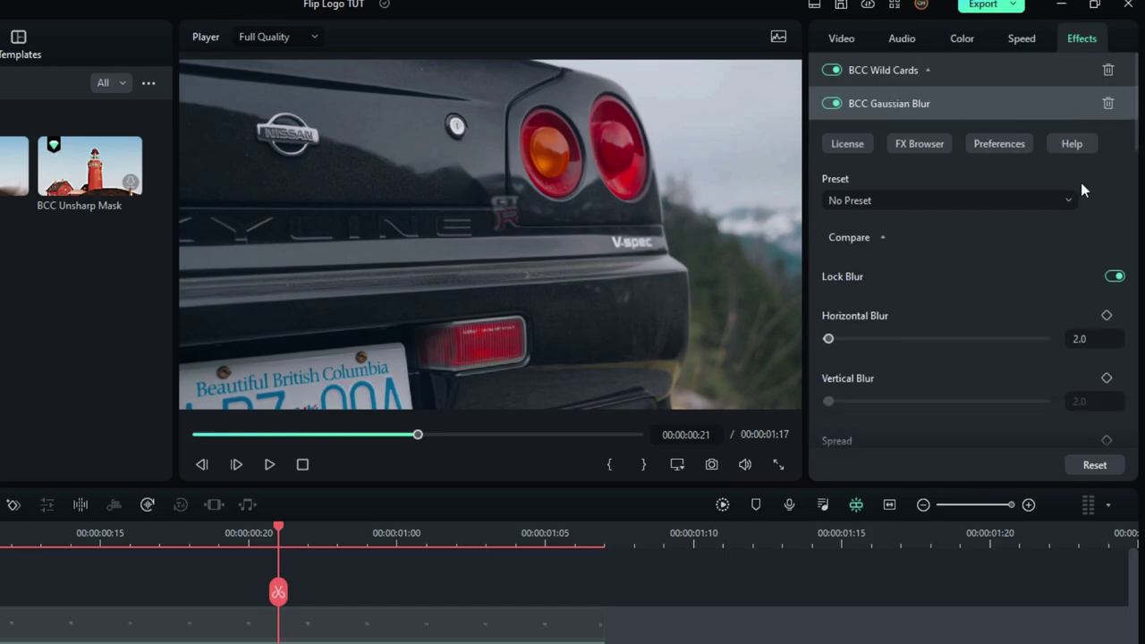
- Set the Gaussian Blur's Horizontal Blur back to 2.0
{"action": "scroll", "coordinate": [1002, 288], "scroll_direction": "down", "scroll_amount": 1}
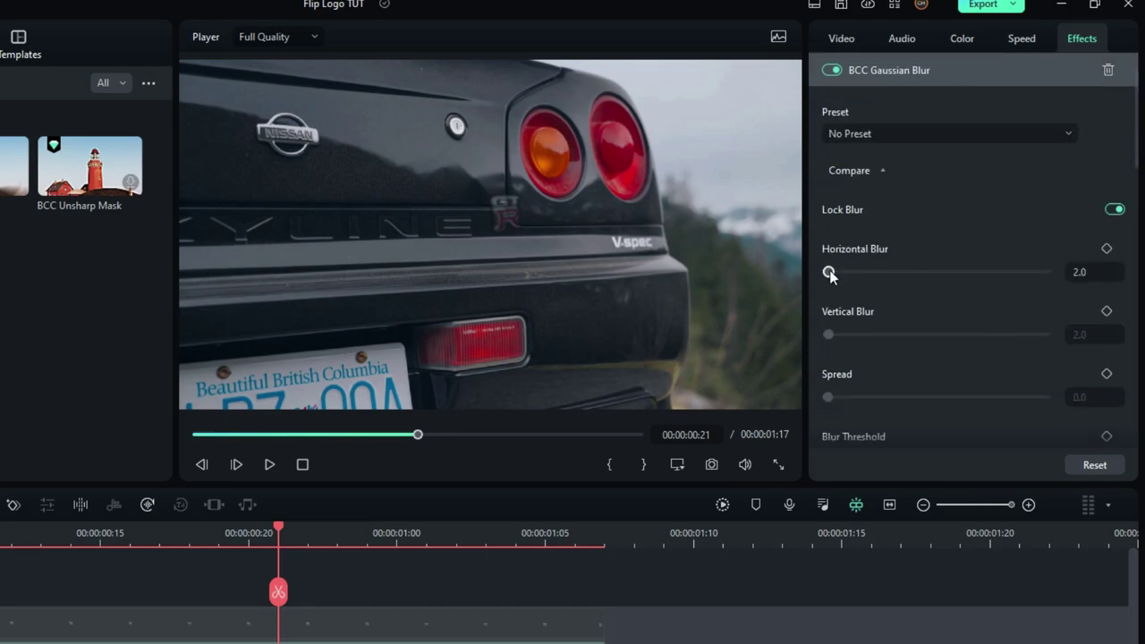
{"action": "left_click_drag", "start_coordinate": [830, 273], "coordinate": [831, 274]}
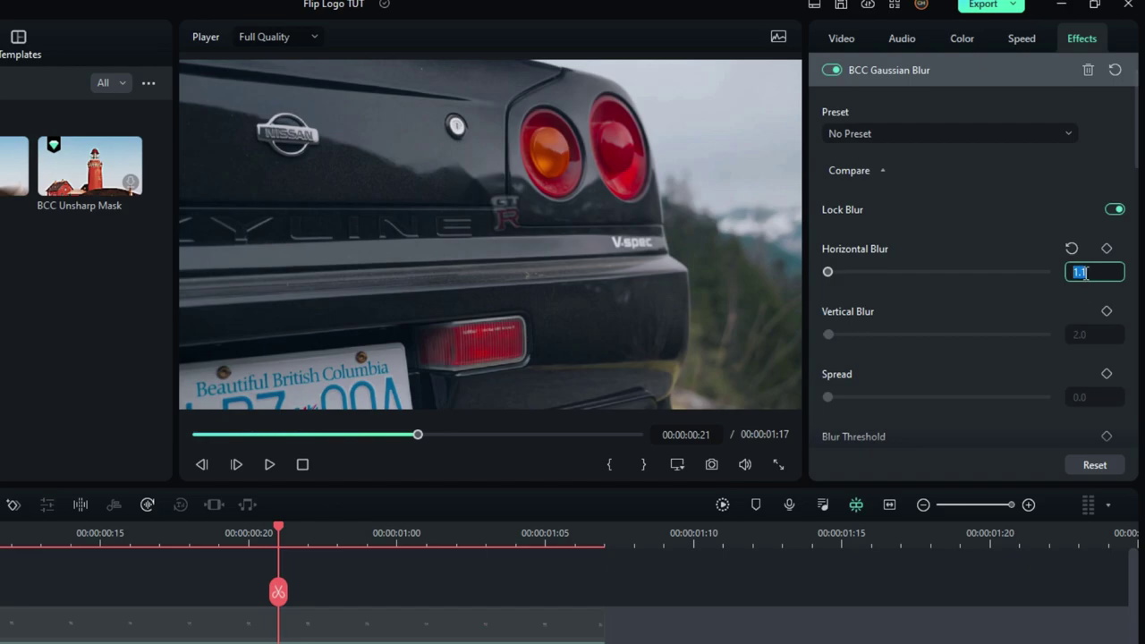
{"action": "type", "text": "2"}
{"action": "key", "text": "Return"}
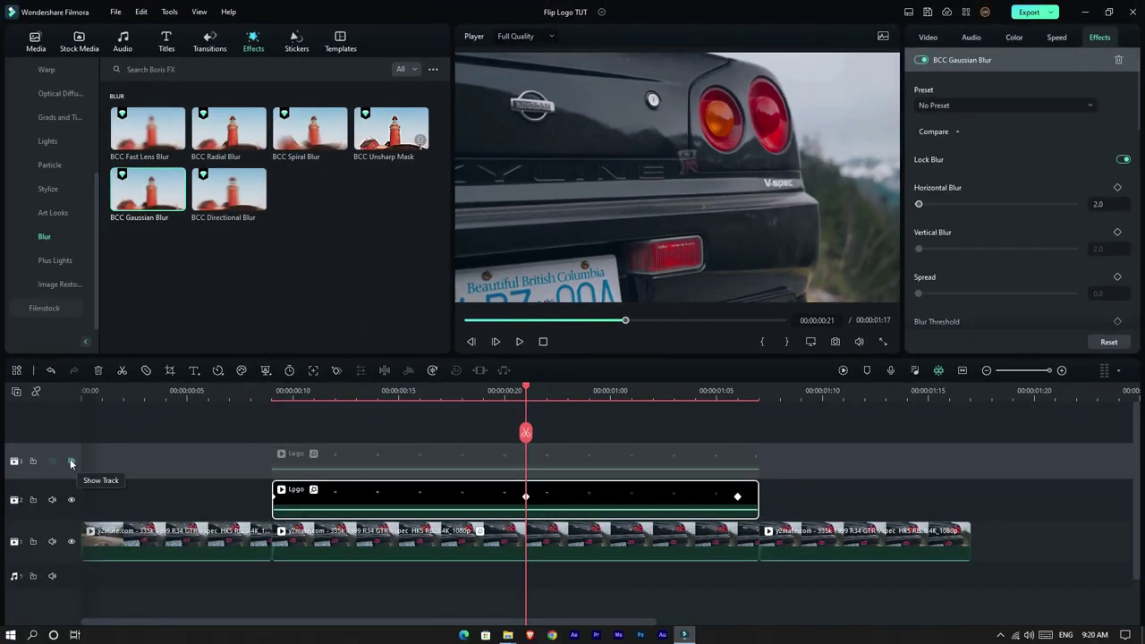
- Unhide the top Logo track, render the preview and scrub back toward the logo's start
{"action": "left_click", "coordinate": [72, 462]}
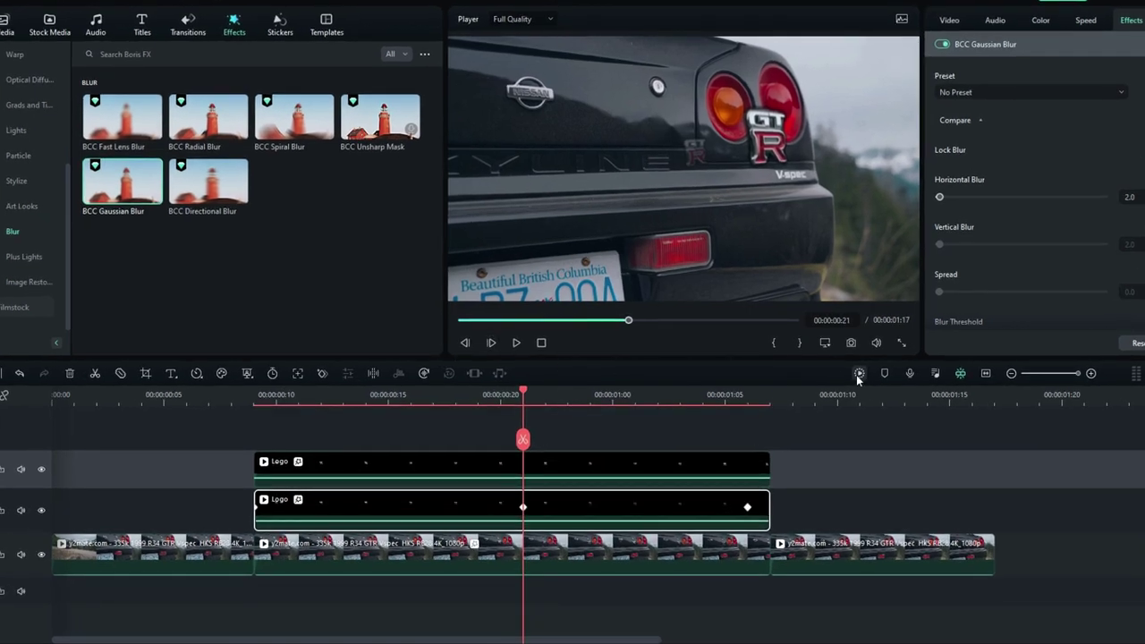
{"action": "left_click", "coordinate": [860, 374]}
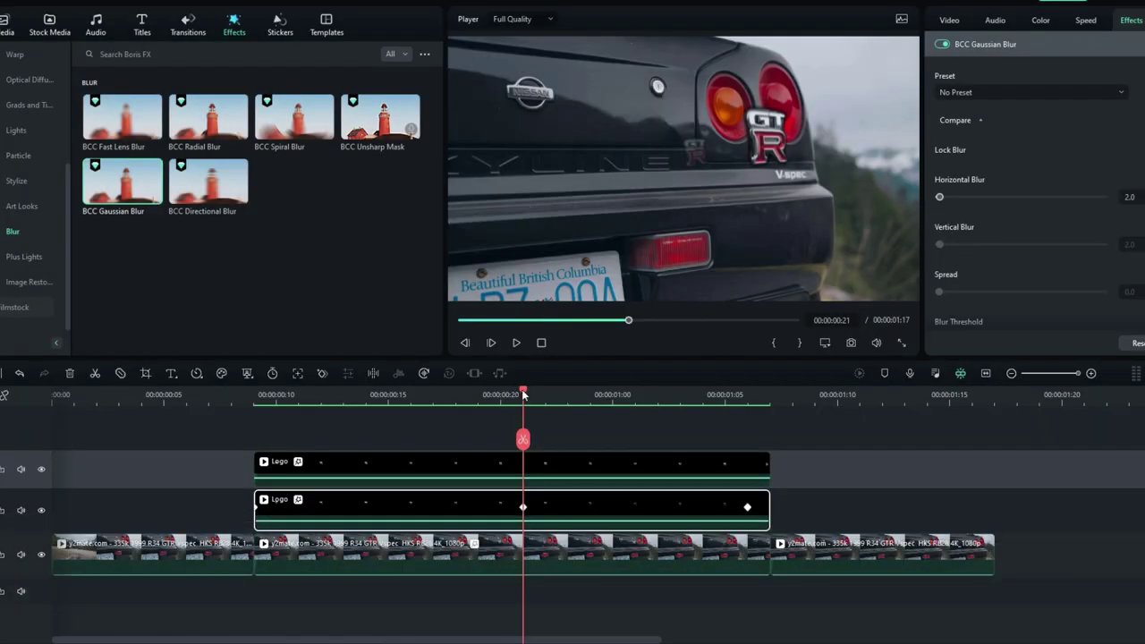
{"action": "left_click_drag", "start_coordinate": [524, 394], "coordinate": [534, 445]}
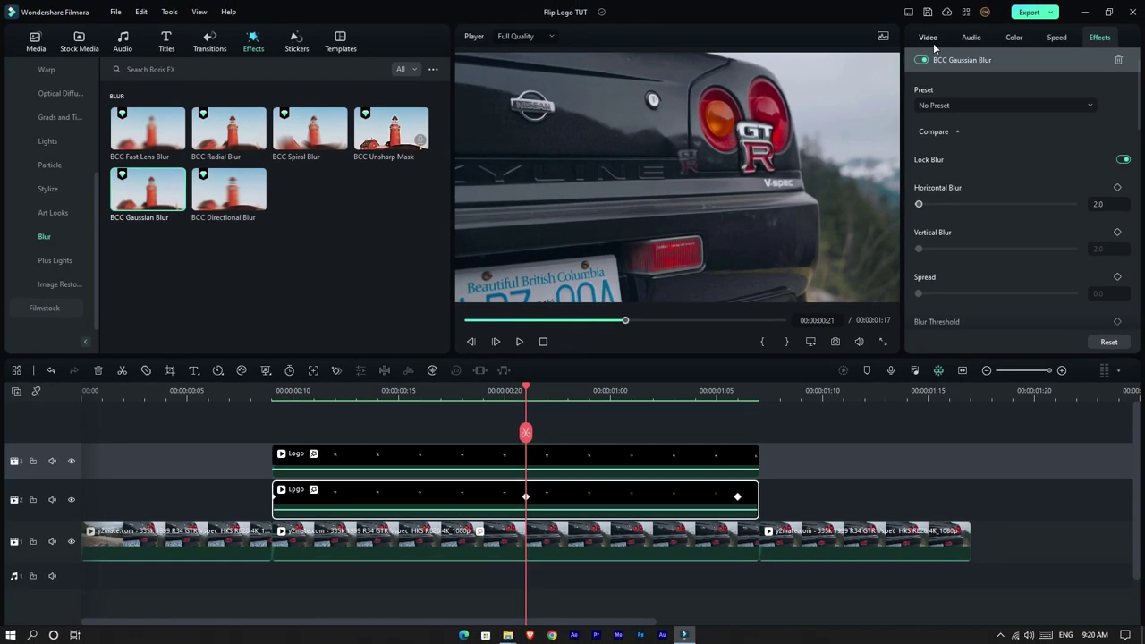
- Lower the reflection clip's opacity from 20 to 15 in Video > Basic
{"action": "left_click", "coordinate": [950, 19]}
{"action": "left_click", "coordinate": [1100, 253]}
{"action": "key", "text": "Return"}
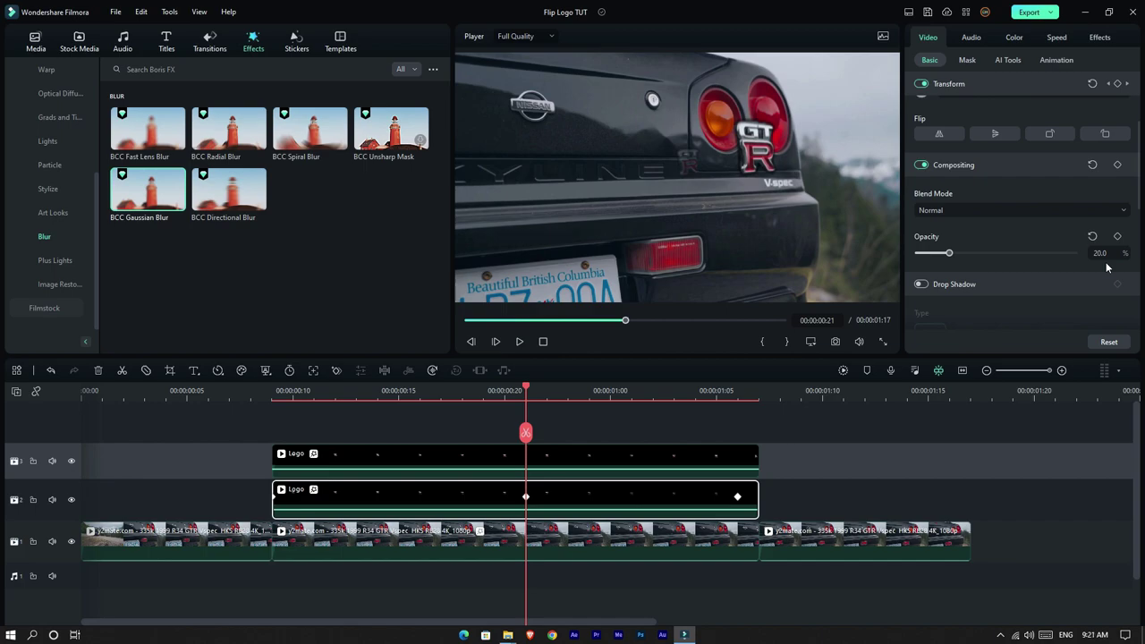
{"action": "left_click", "coordinate": [1101, 253]}
{"action": "type", "text": "15"}
{"action": "key", "text": "Return"}
- Re-render and play the edit from the start, stopping near 00:00:01:05
{"action": "left_click", "coordinate": [844, 371]}
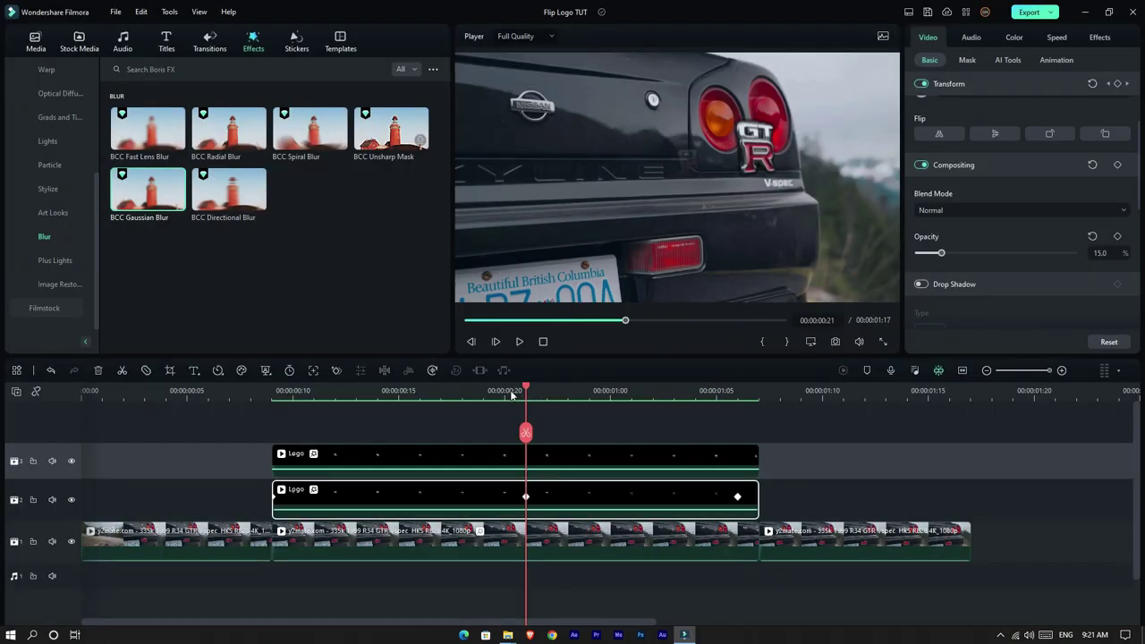
{"action": "left_click_drag", "start_coordinate": [511, 395], "coordinate": [85, 391]}
{"action": "key", "text": "space"}
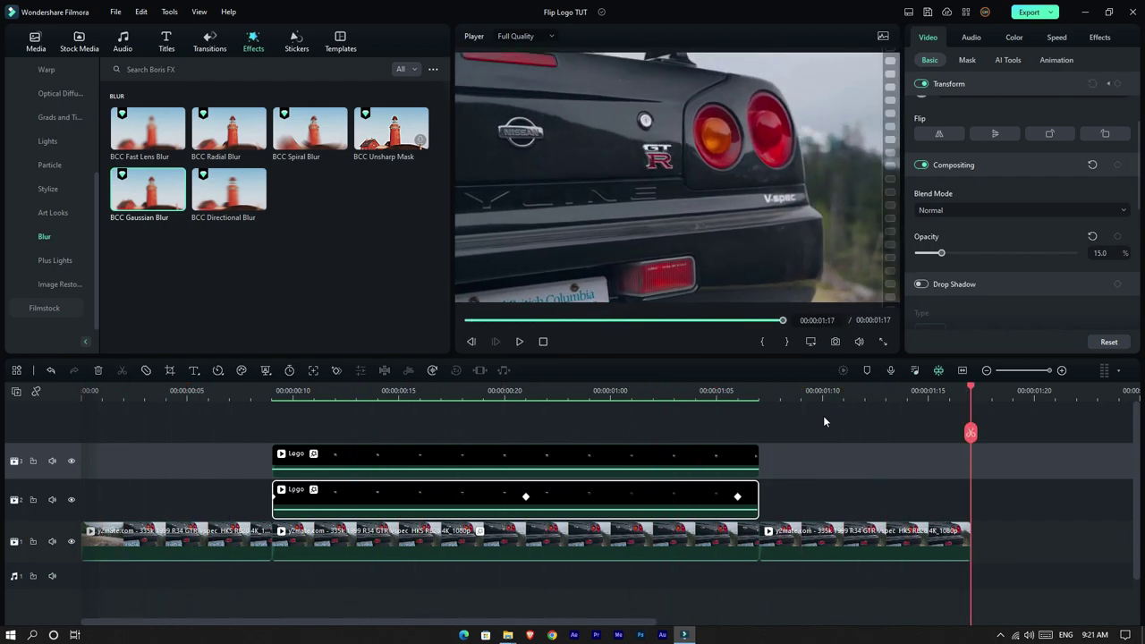
{"action": "left_click", "coordinate": [802, 415]}
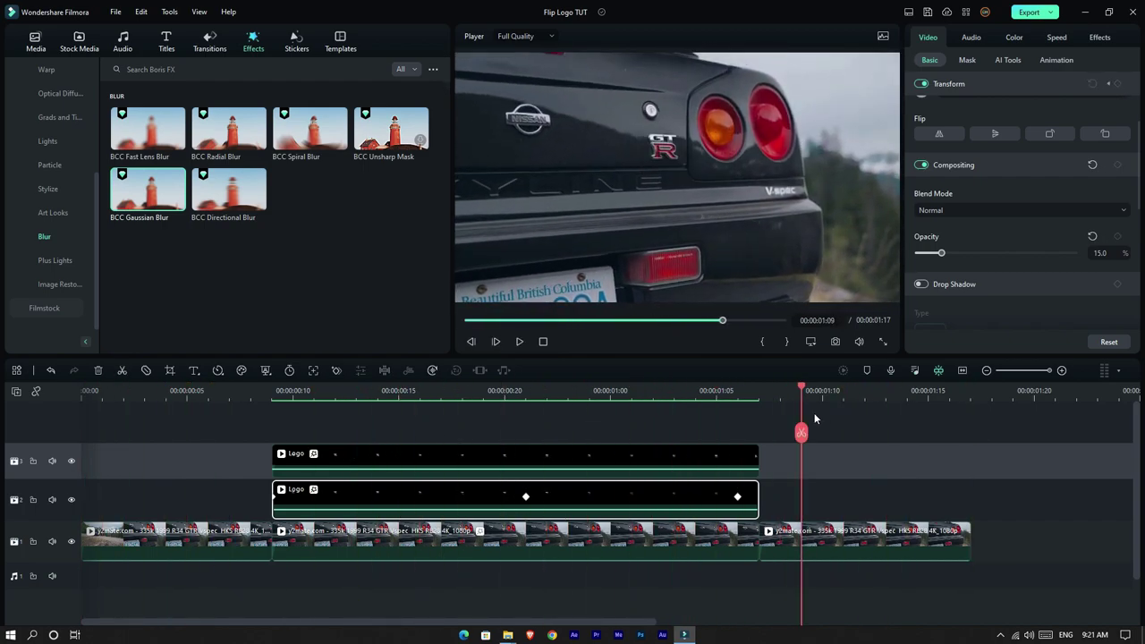
{"action": "left_click", "coordinate": [716, 391]}
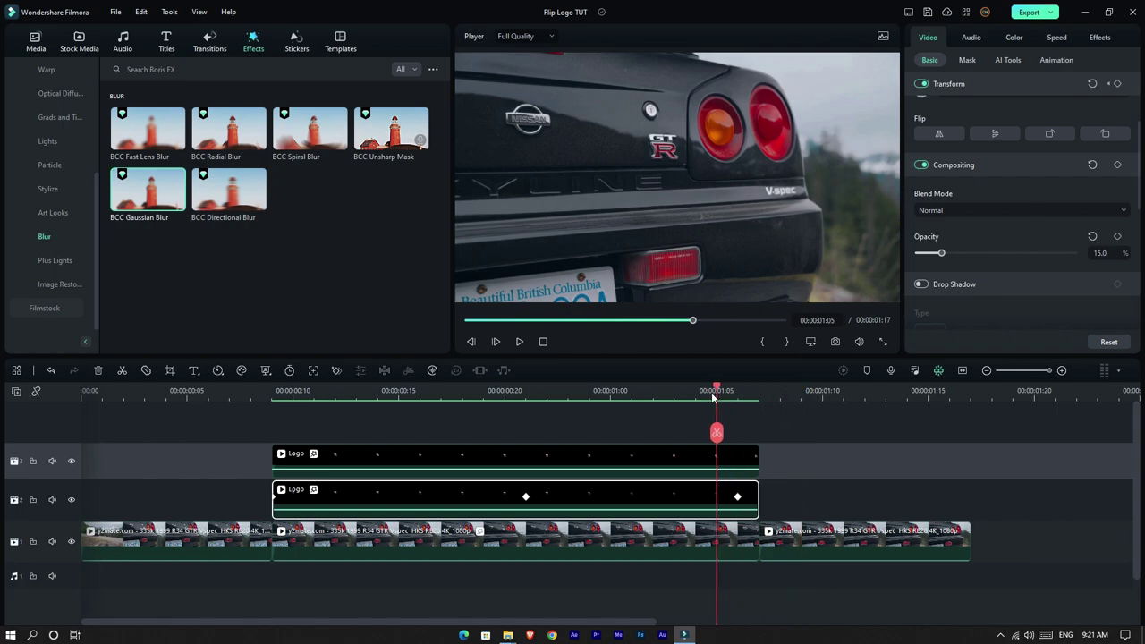
- Place the Extreme shake effect on the timeline right after the logo clips
{"action": "scroll", "coordinate": [69, 99], "scroll_direction": "up", "scroll_amount": 4}
{"action": "left_click", "coordinate": [55, 117]}
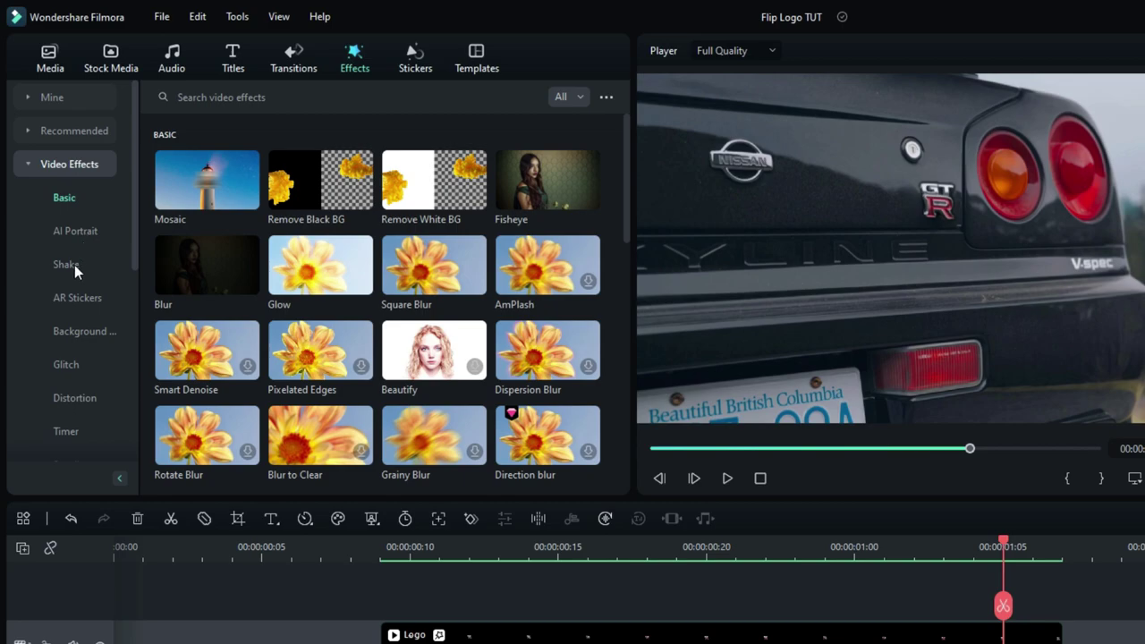
{"action": "left_click", "coordinate": [74, 265]}
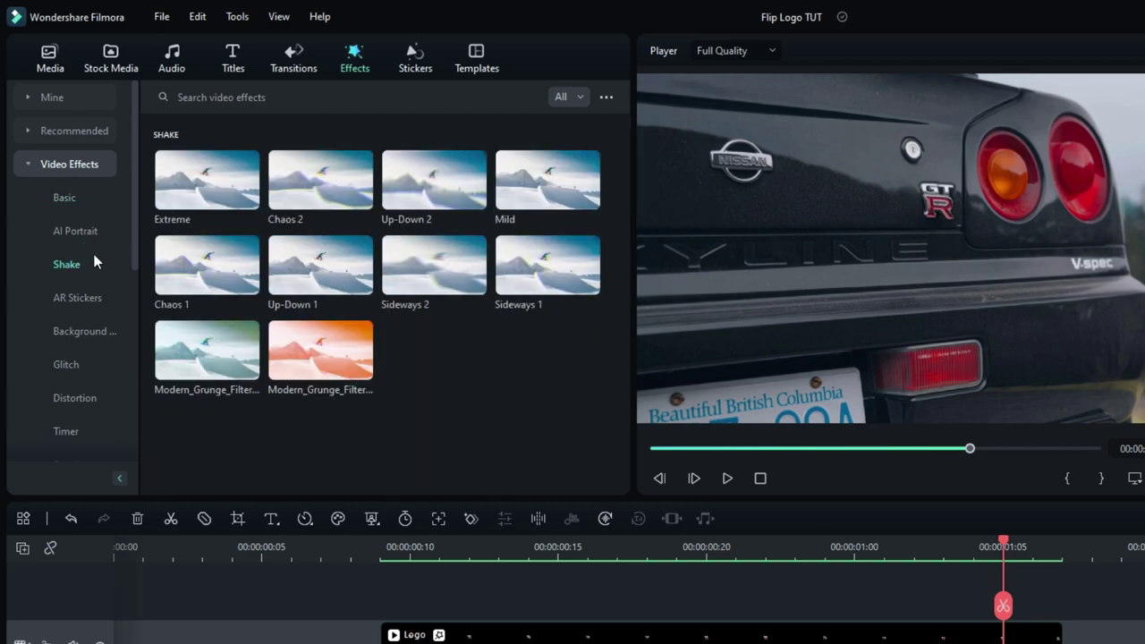
{"action": "left_click_drag", "start_coordinate": [207, 179], "coordinate": [1068, 618]}
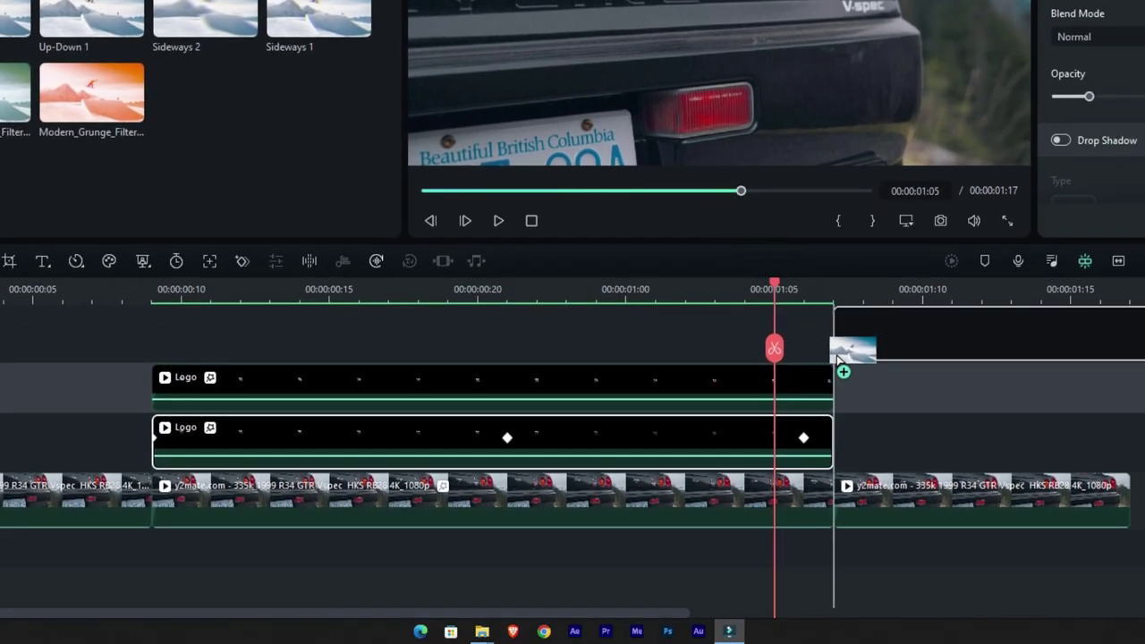
{"action": "left_click_drag", "start_coordinate": [839, 357], "coordinate": [858, 309]}
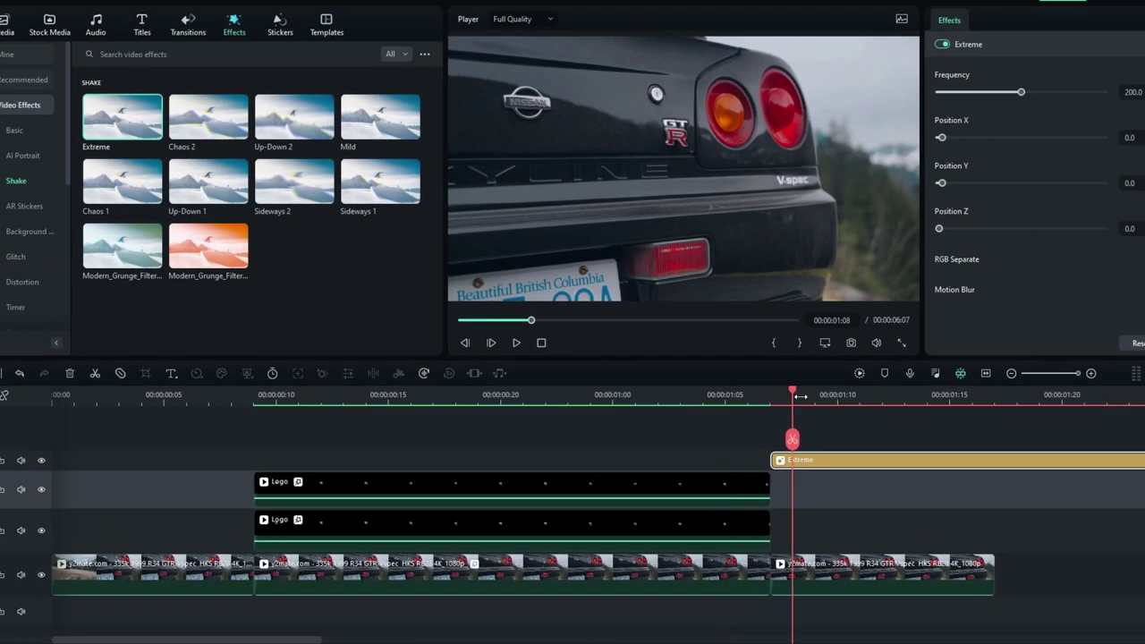
- Shorten the Extreme shake clip one frame past the playhead and select it
{"action": "left_click", "coordinate": [801, 396]}
{"action": "left_click", "coordinate": [813, 440]}
{"action": "key", "text": "Delete"}
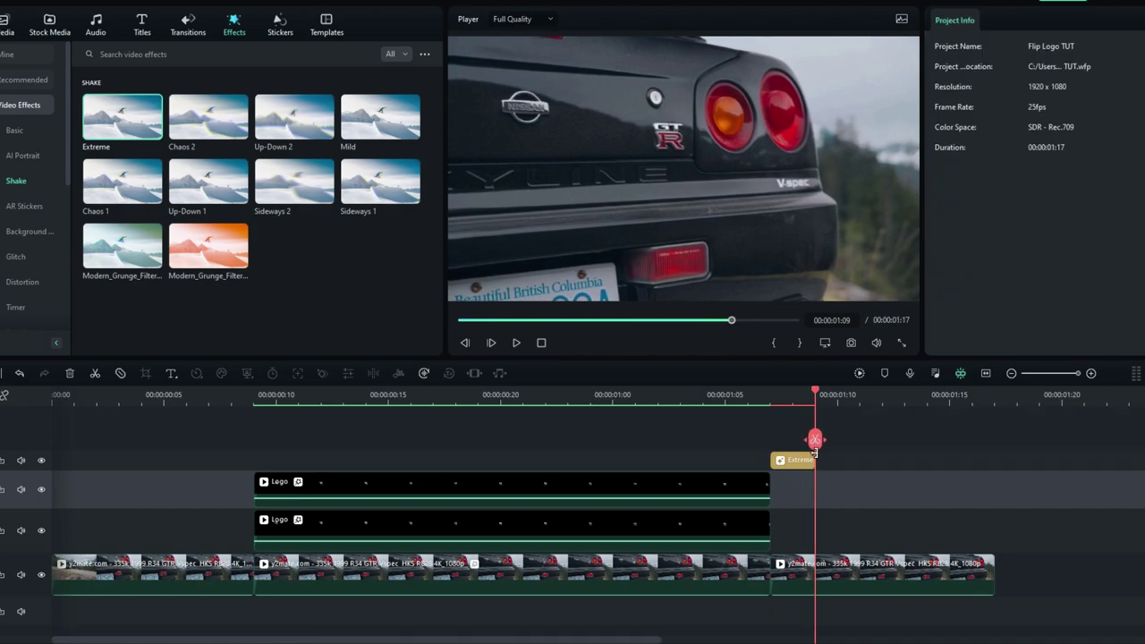
{"action": "left_click", "coordinate": [809, 462]}
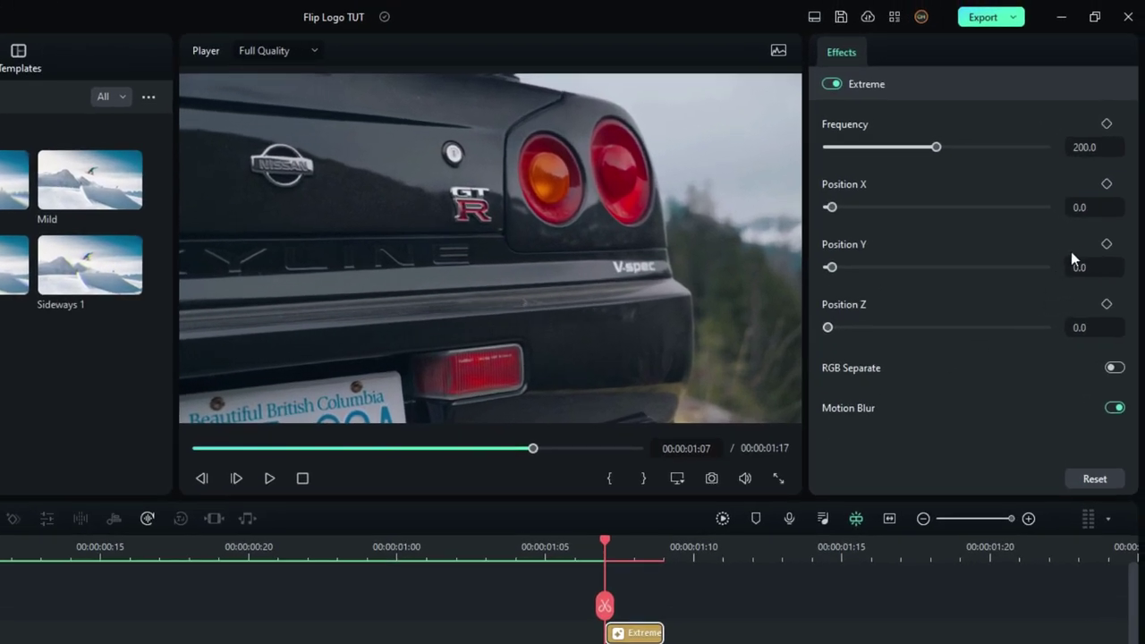
- Set the shake's Position Y to 0.2, Position X to 0.0 and Frequency to 100
{"action": "left_click", "coordinate": [1082, 266]}
{"action": "key", "text": "Return"}
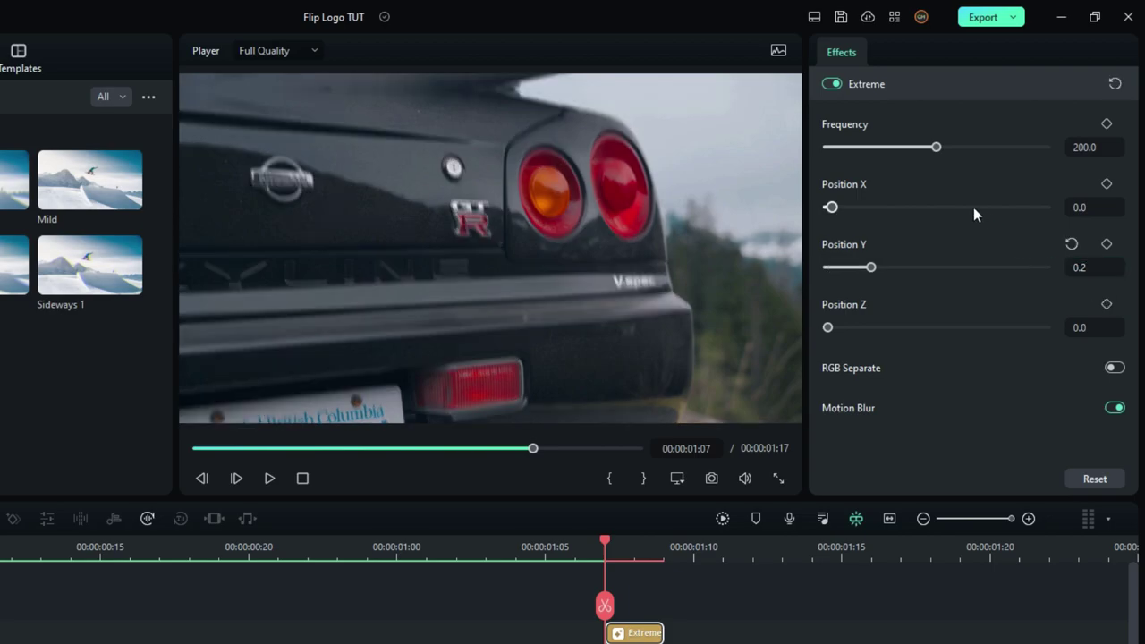
{"action": "left_click", "coordinate": [826, 212]}
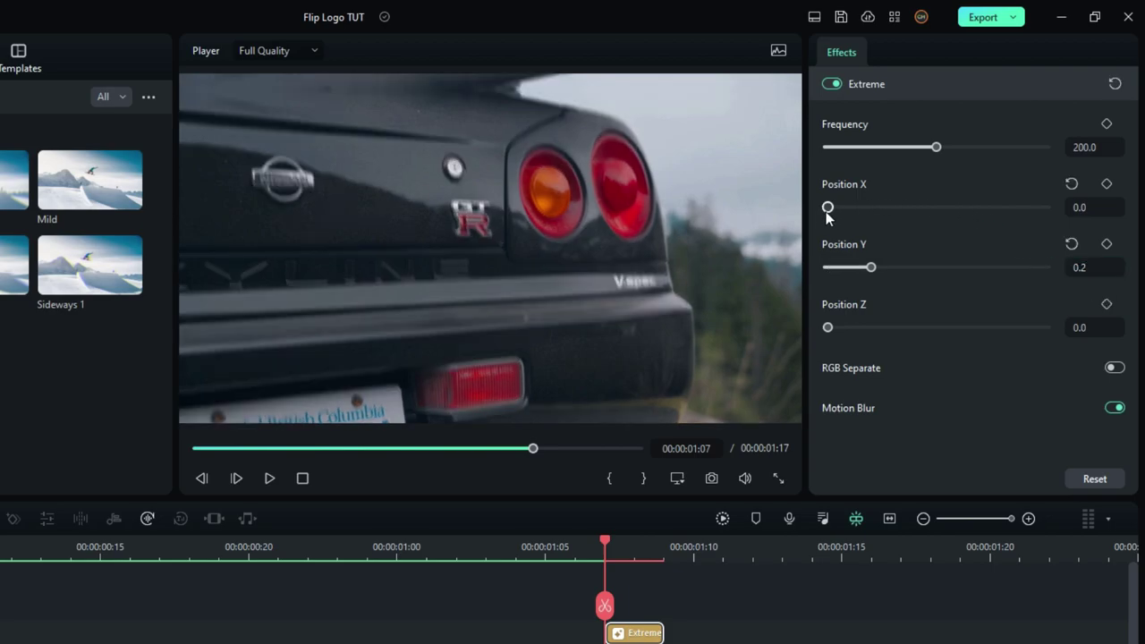
{"action": "left_click", "coordinate": [1081, 149]}
{"action": "type", "text": "100"}
{"action": "key", "text": "Return"}
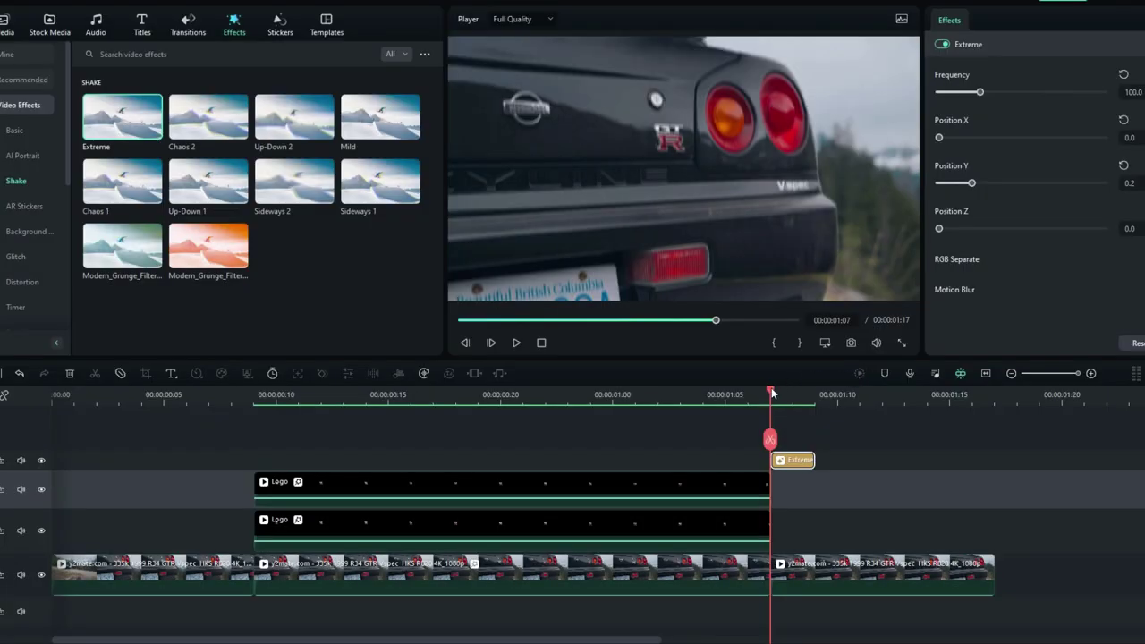
- Play back the edit with the shake from the beginning
{"action": "left_click_drag", "start_coordinate": [773, 394], "coordinate": [54, 394]}
{"action": "key", "text": "space"}
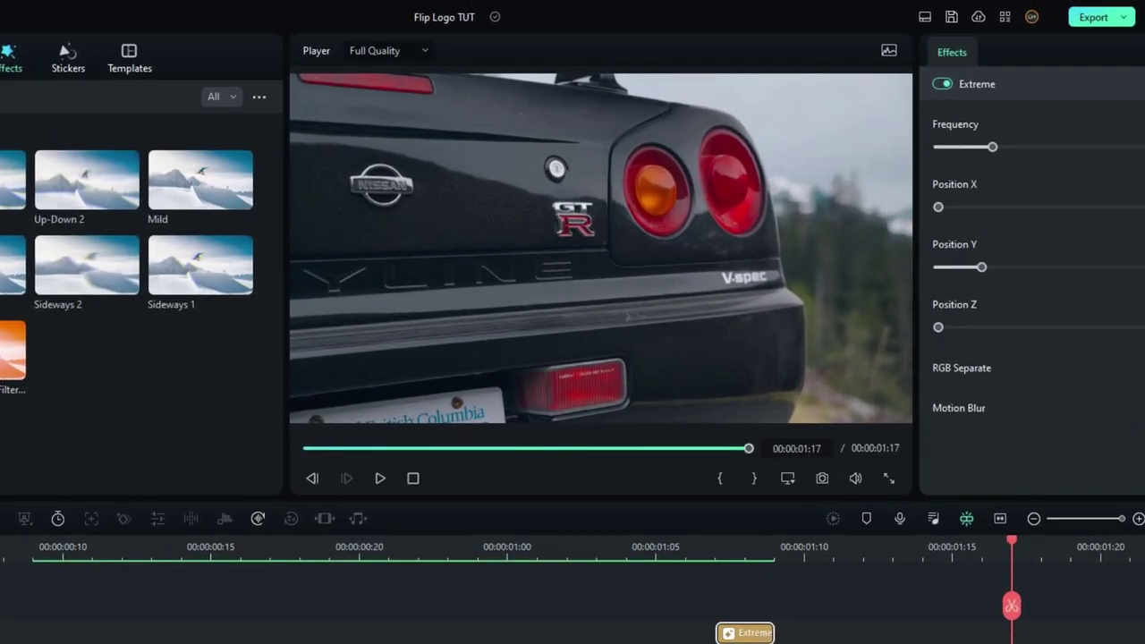
{"action": "key", "text": "space"}
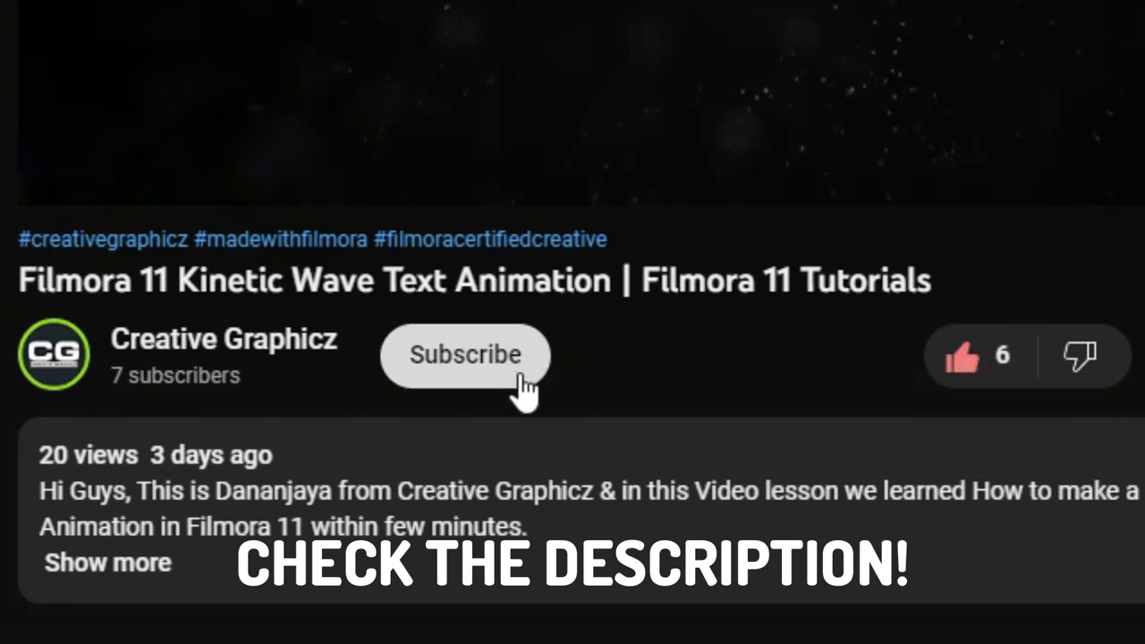
- Subscribe to the channel with notifications set to All, then scroll down toward the comments
{"action": "left_click", "coordinate": [526, 371]}
{"action": "left_click", "coordinate": [601, 362]}
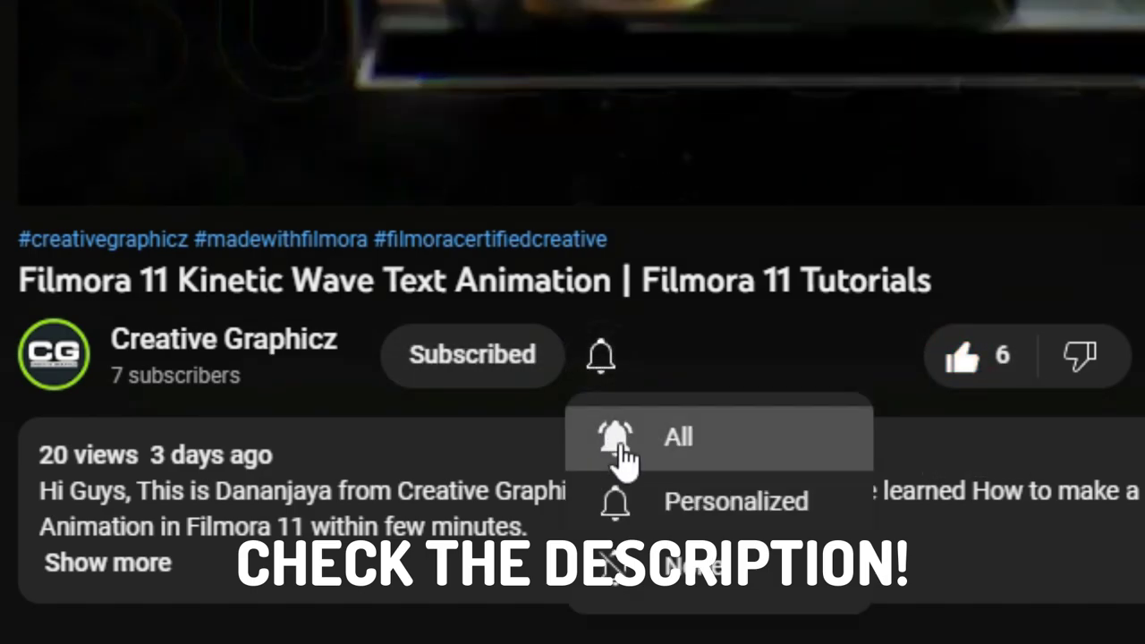
{"action": "left_click", "coordinate": [711, 452]}
{"action": "scroll", "coordinate": [694, 435], "scroll_direction": "down", "scroll_amount": 1}
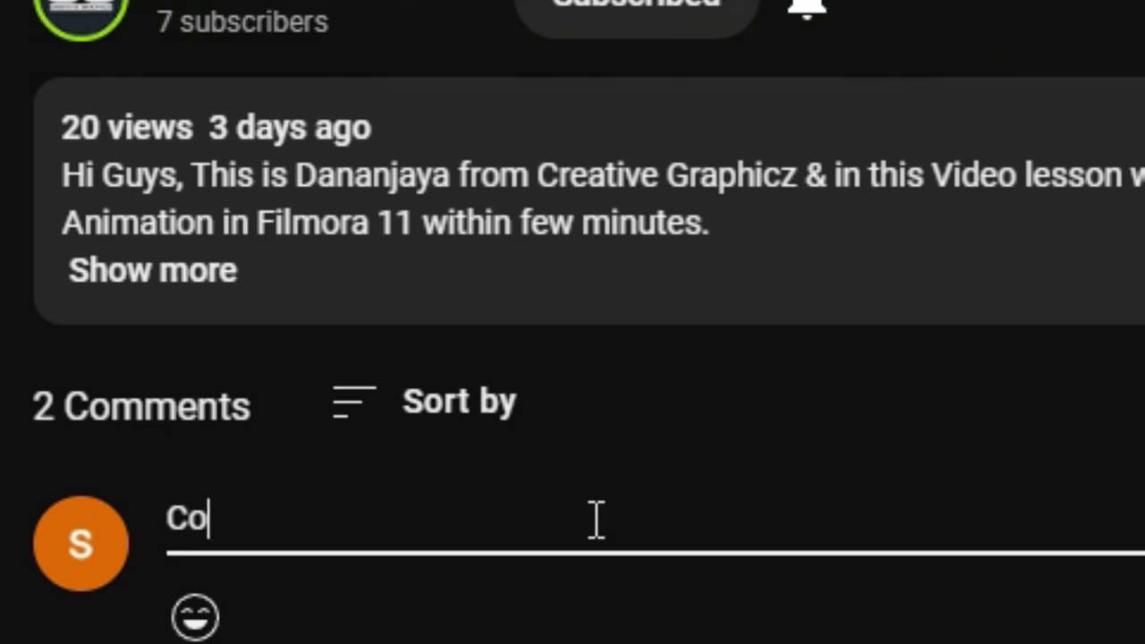